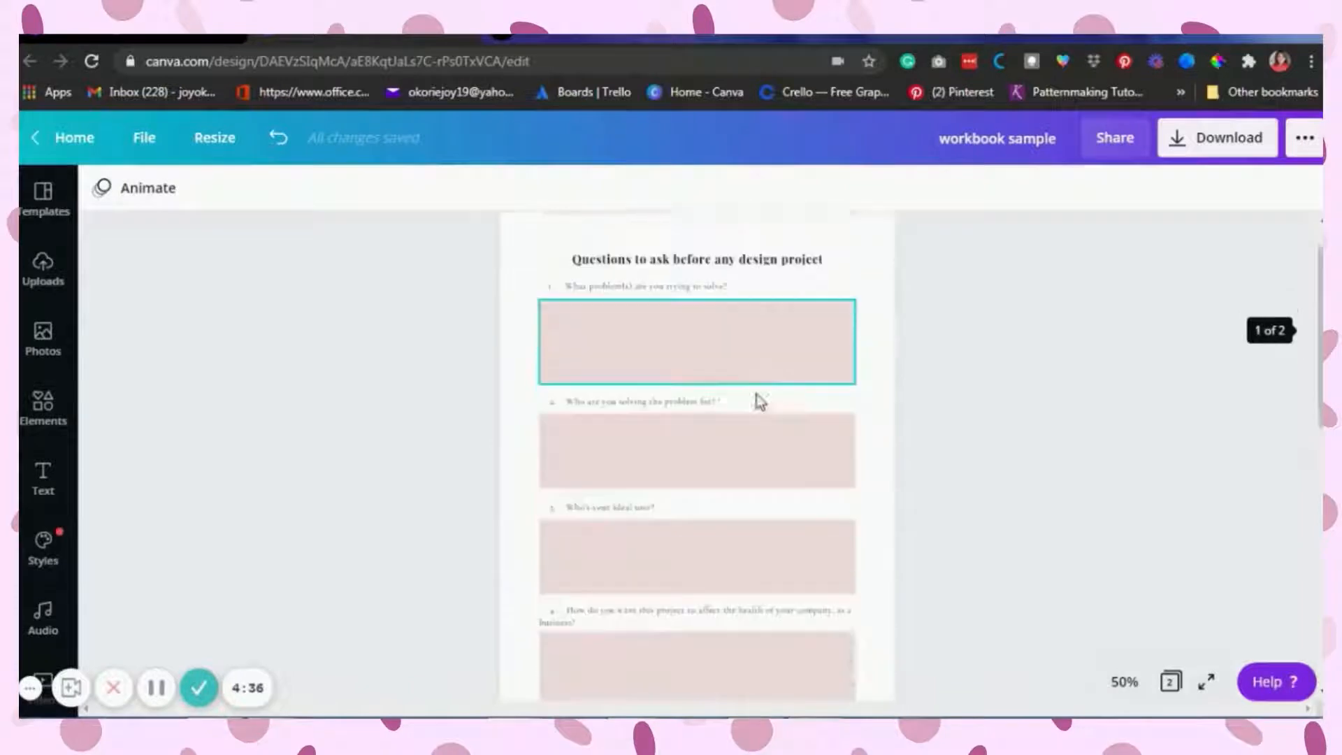
Step: Examine the questions and answer boxes on both pages of the workbook sample at 100% zoom
{"action": "scroll", "coordinate": [760, 403], "scroll_direction": "down", "scroll_amount": 5}
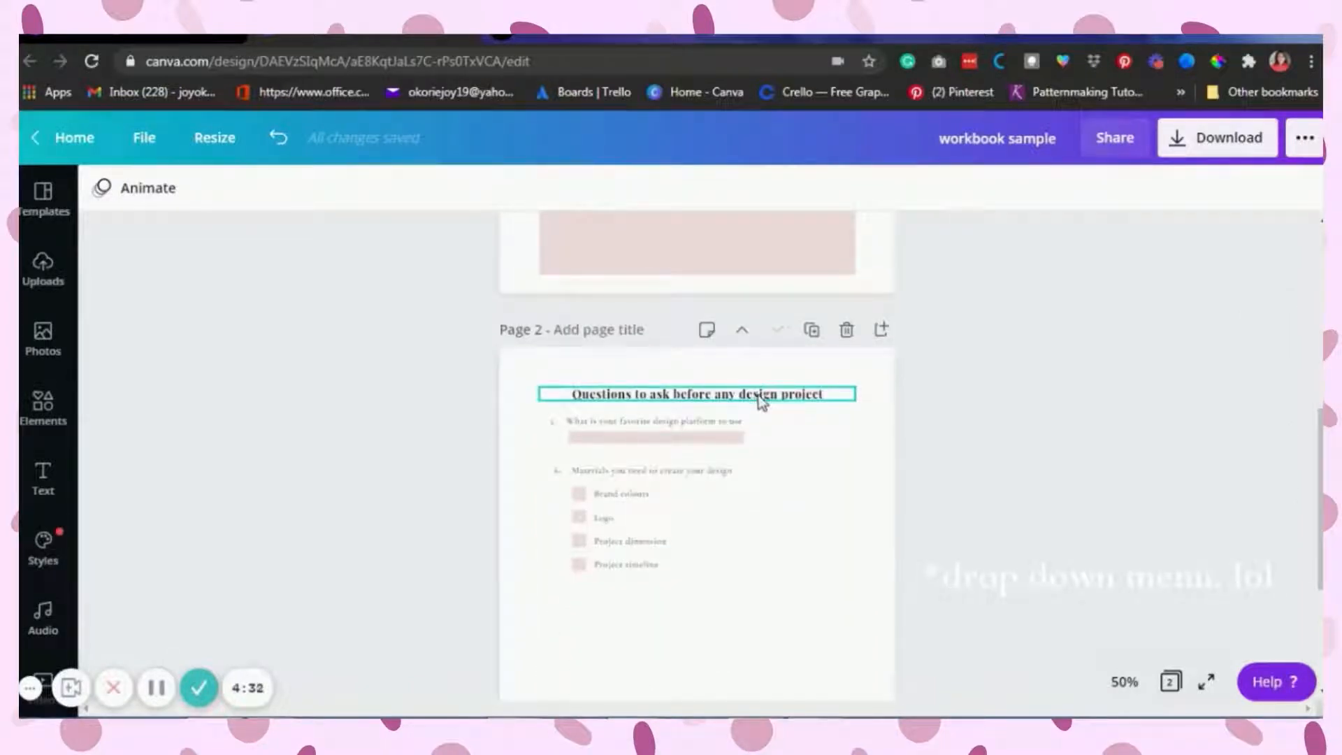
{"action": "scroll", "coordinate": [753, 471], "scroll_direction": "up", "scroll_amount": 5}
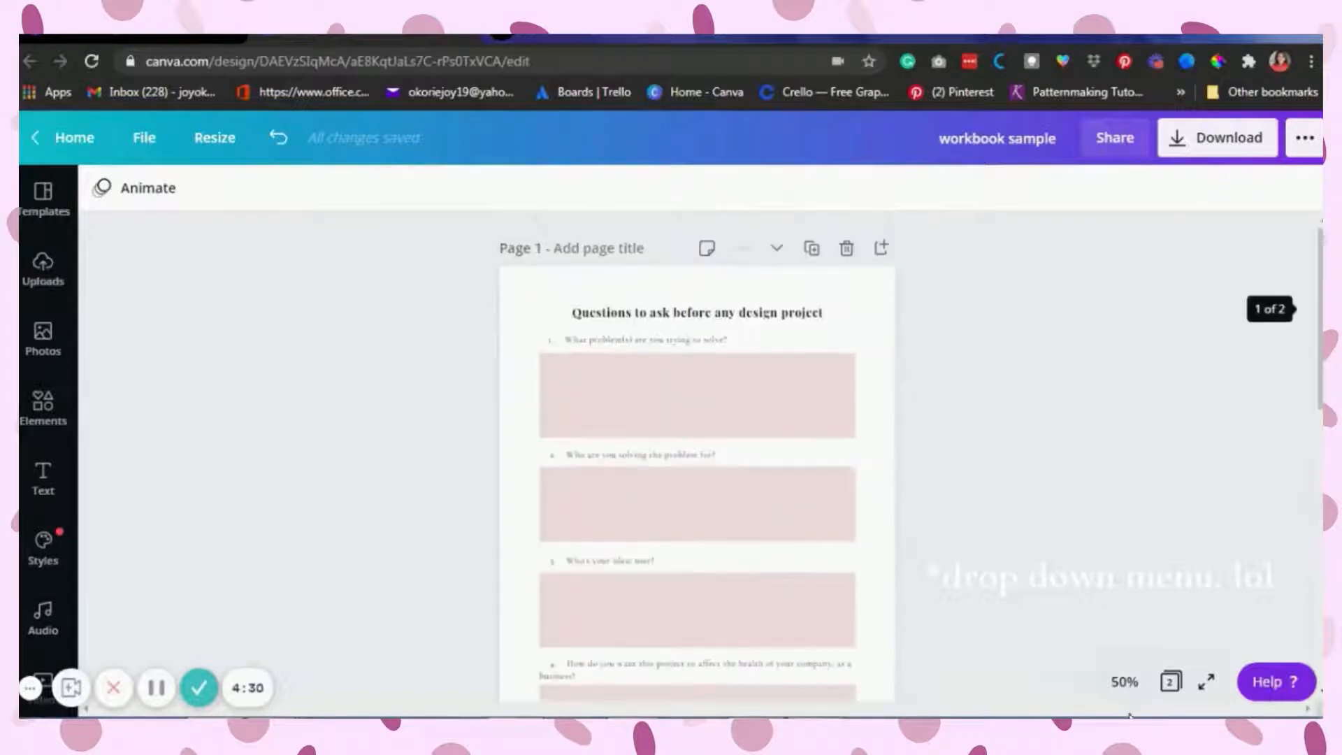
{"action": "left_click", "coordinate": [1123, 682]}
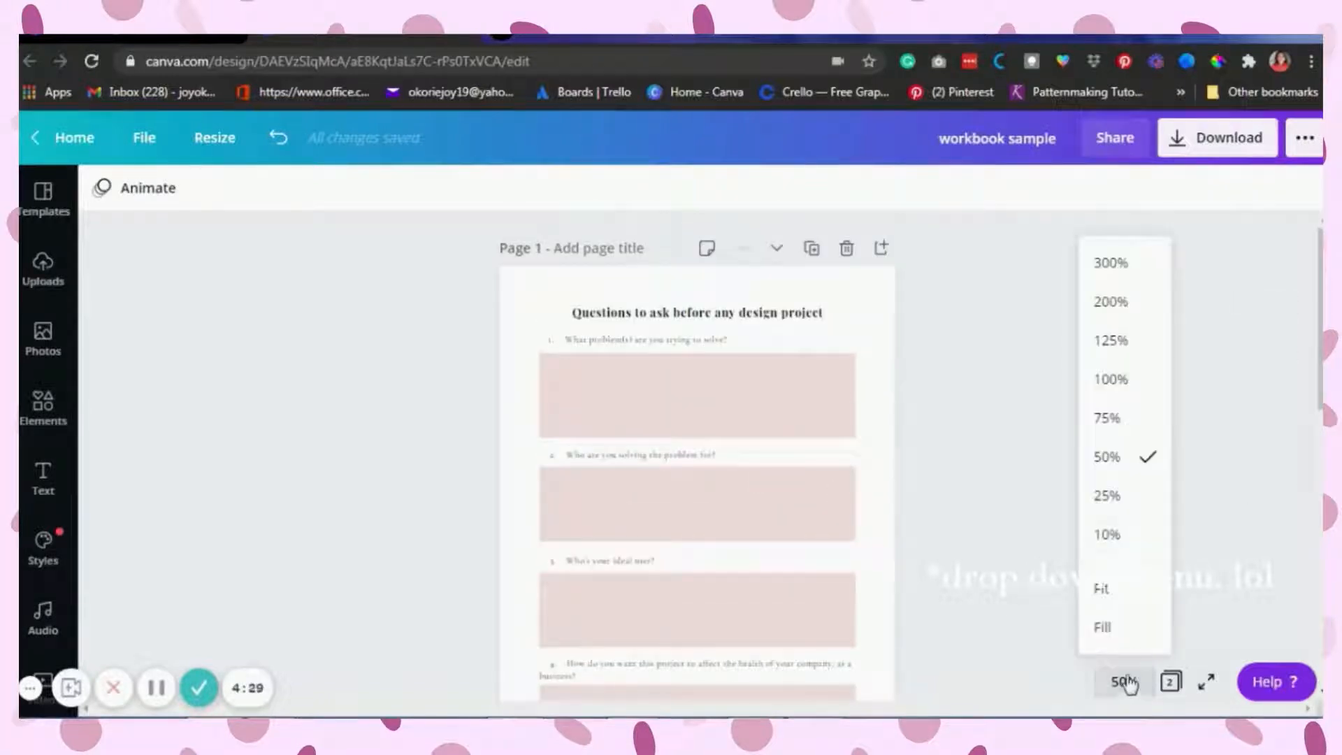
{"action": "left_click", "coordinate": [1113, 380]}
{"action": "scroll", "coordinate": [831, 408], "scroll_direction": "down", "scroll_amount": 6}
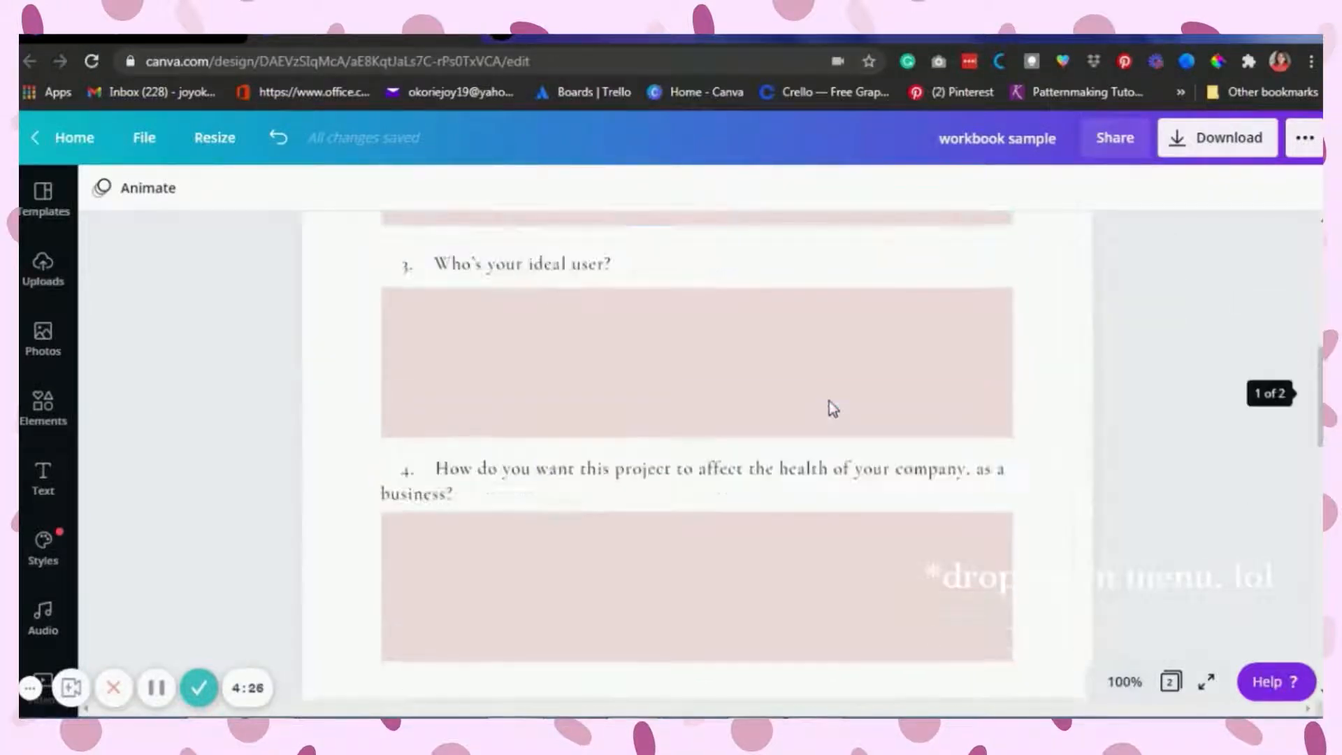
{"action": "scroll", "coordinate": [829, 400], "scroll_direction": "down", "scroll_amount": 8}
{"action": "scroll", "coordinate": [813, 394], "scroll_direction": "up", "scroll_amount": 3}
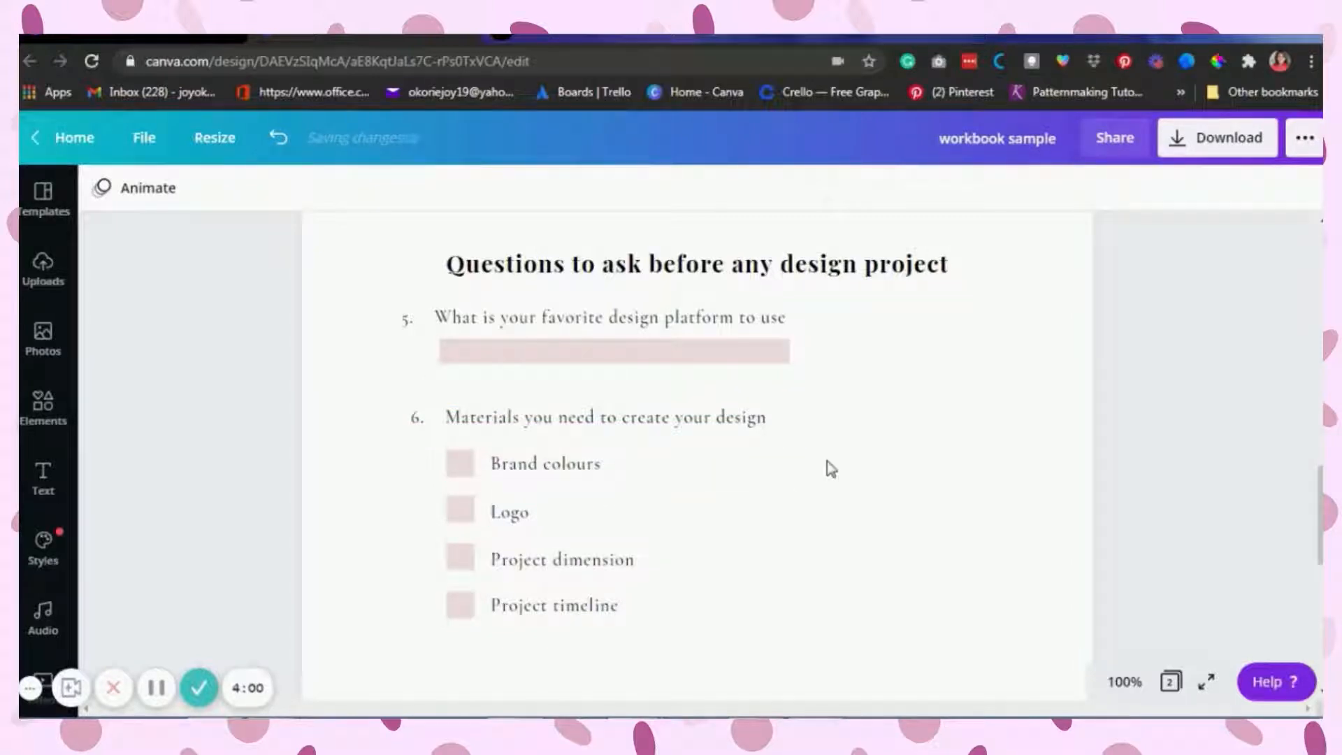
{"action": "scroll", "coordinate": [907, 383], "scroll_direction": "up", "scroll_amount": 10}
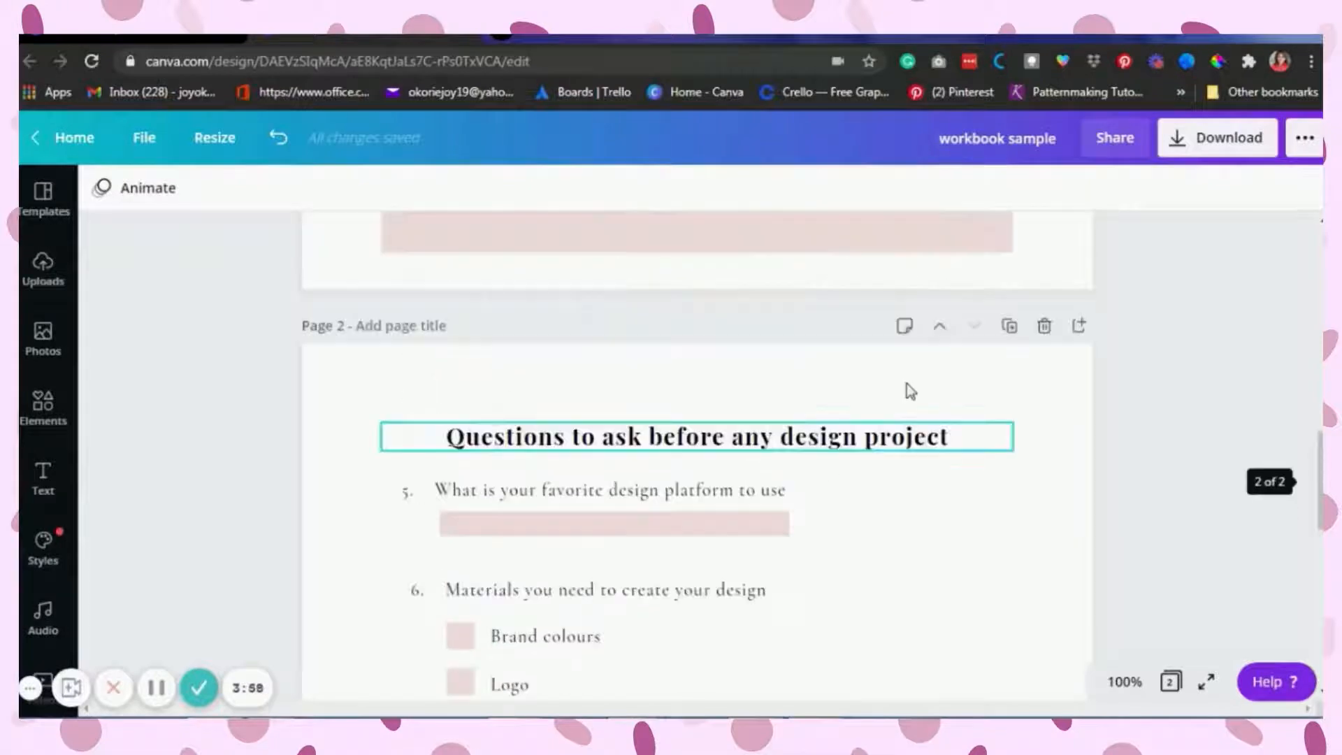
{"action": "scroll", "coordinate": [907, 383], "scroll_direction": "up", "scroll_amount": 8}
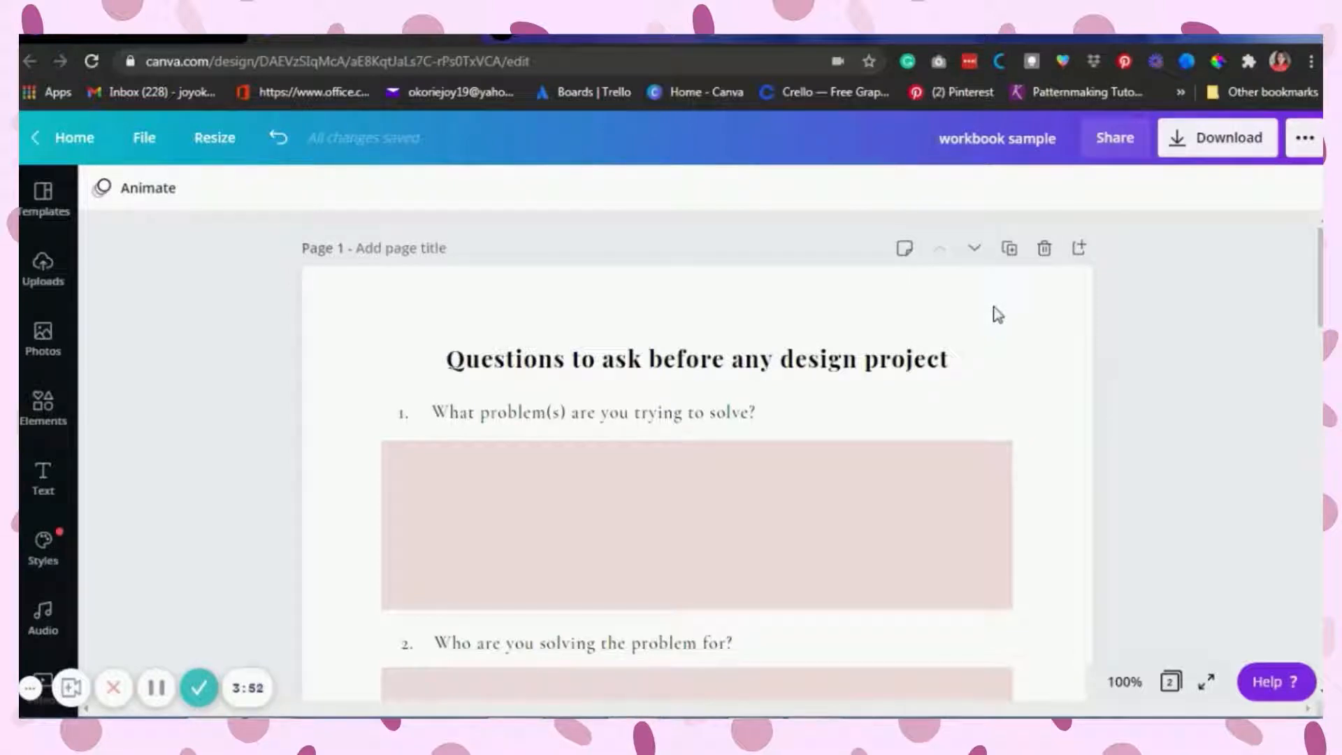
{"action": "scroll", "coordinate": [998, 315], "scroll_direction": "down", "scroll_amount": 2}
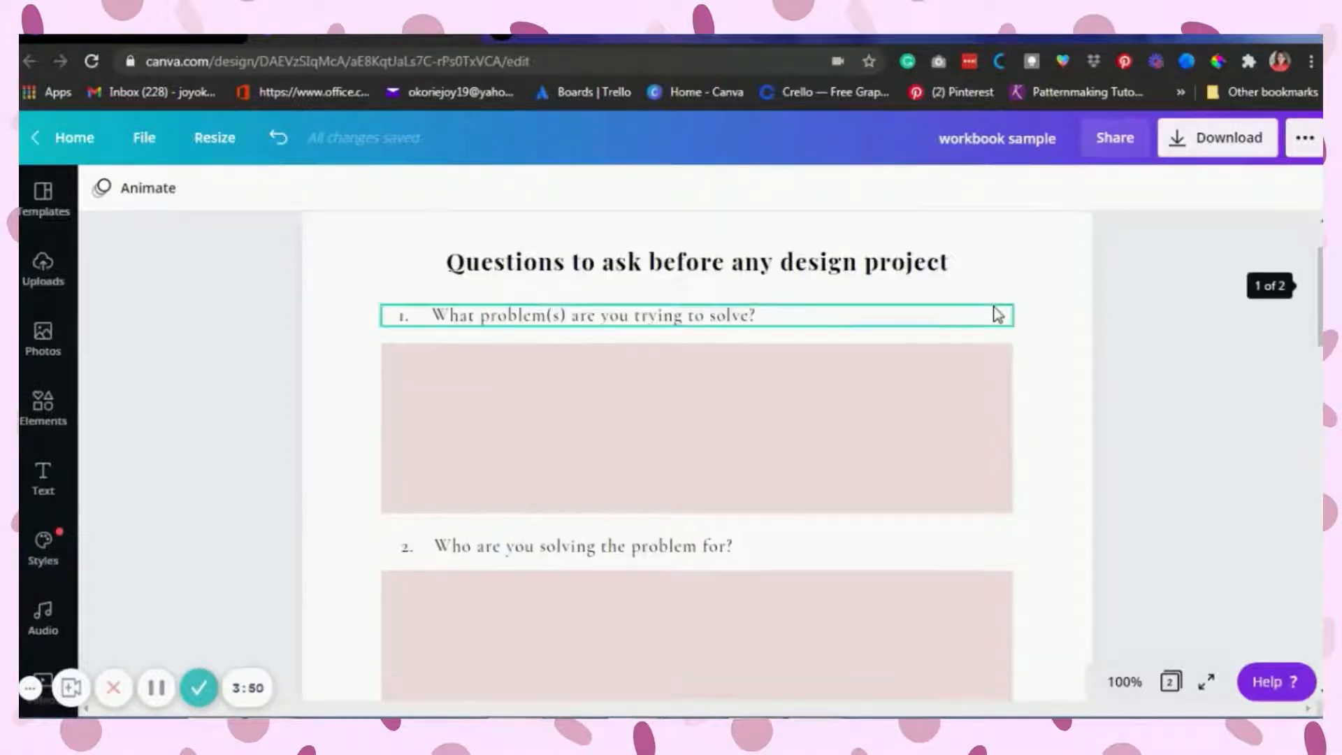
{"action": "scroll", "coordinate": [998, 314], "scroll_direction": "up", "scroll_amount": 1}
{"action": "scroll", "coordinate": [996, 311], "scroll_direction": "up", "scroll_amount": 2}
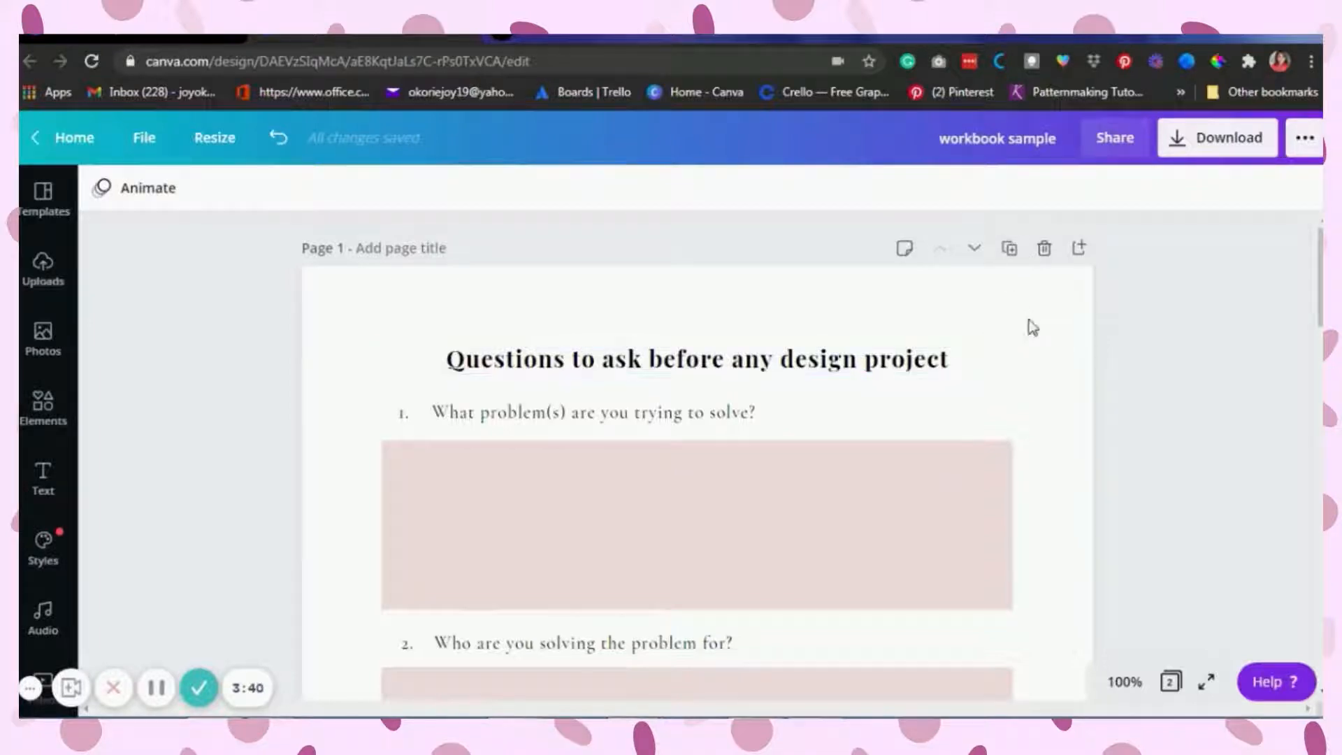
{"action": "scroll", "coordinate": [1012, 316], "scroll_direction": "down", "scroll_amount": 10}
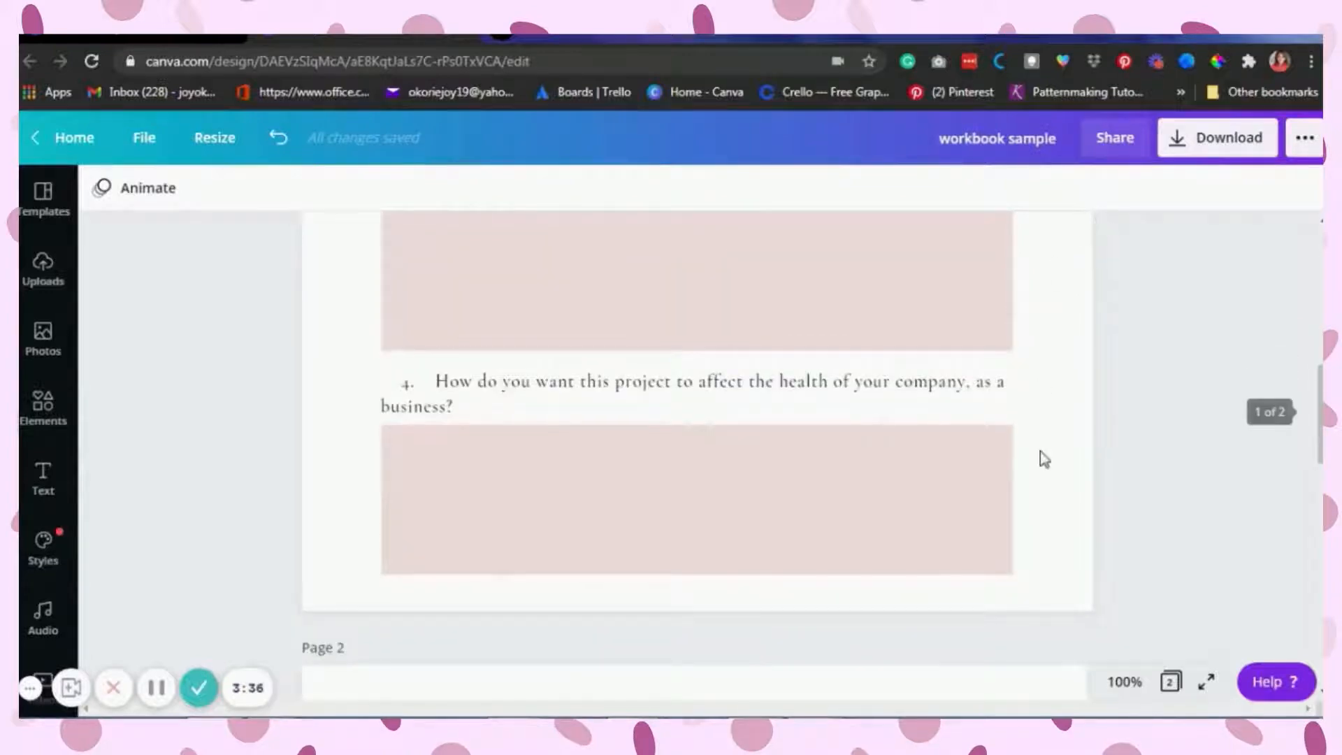
{"action": "scroll", "coordinate": [1040, 451], "scroll_direction": "up", "scroll_amount": 7}
Step: Download all pages of the workbook sample as a PDF Standard file and return to the design
{"action": "left_click", "coordinate": [1196, 140]}
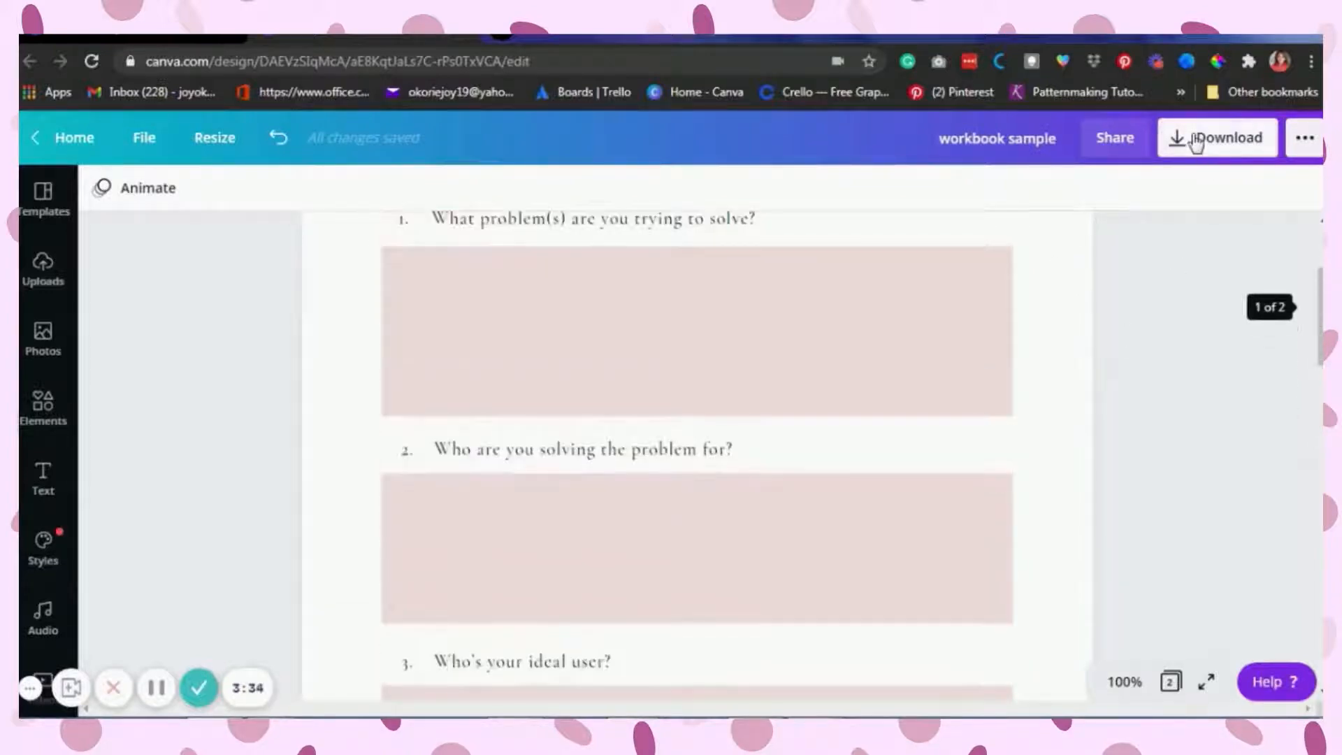
{"action": "left_click", "coordinate": [1098, 286]}
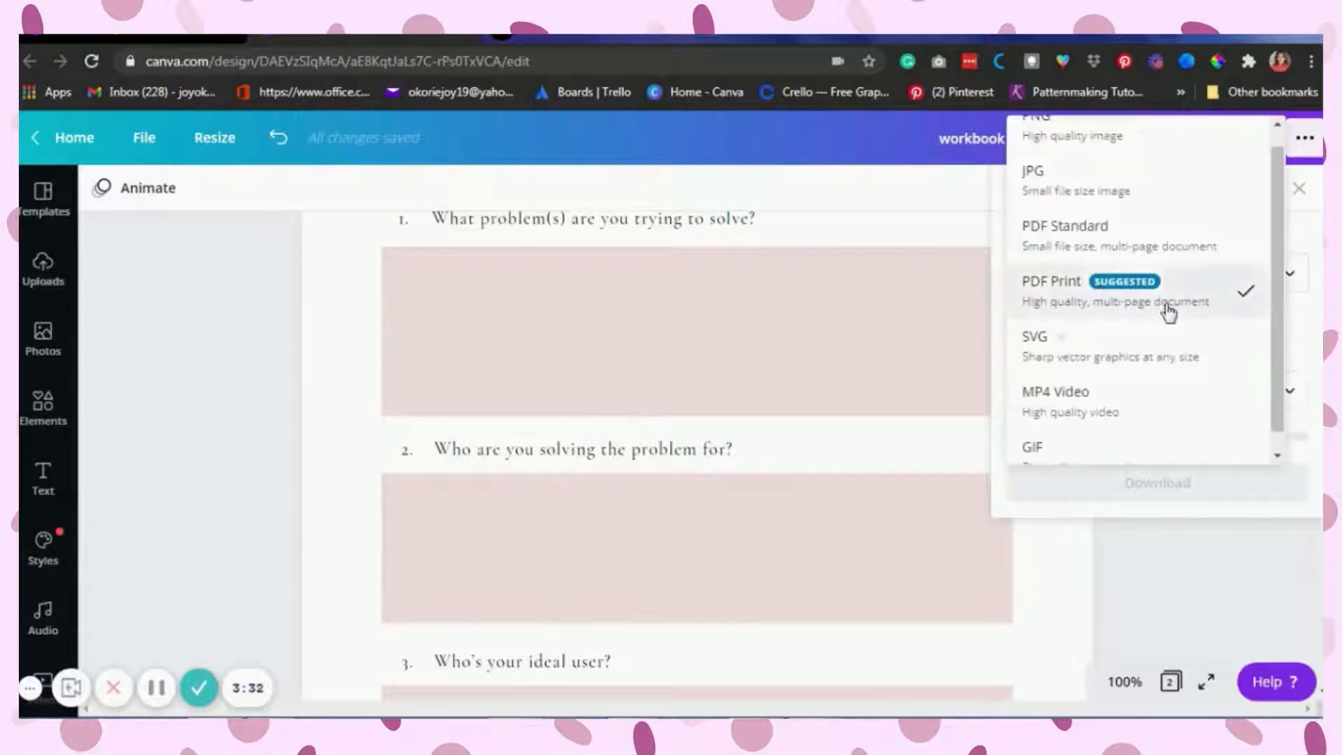
{"action": "left_click", "coordinate": [1147, 241]}
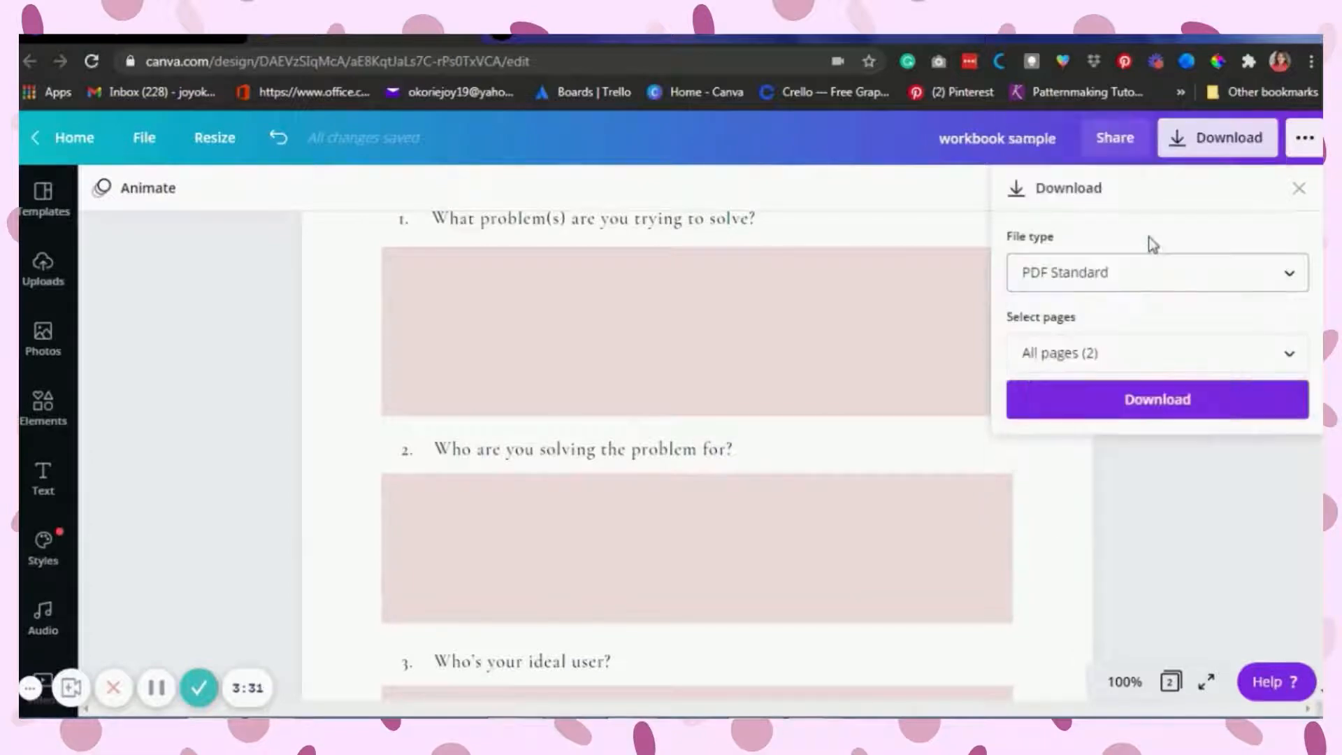
{"action": "left_click", "coordinate": [1138, 401]}
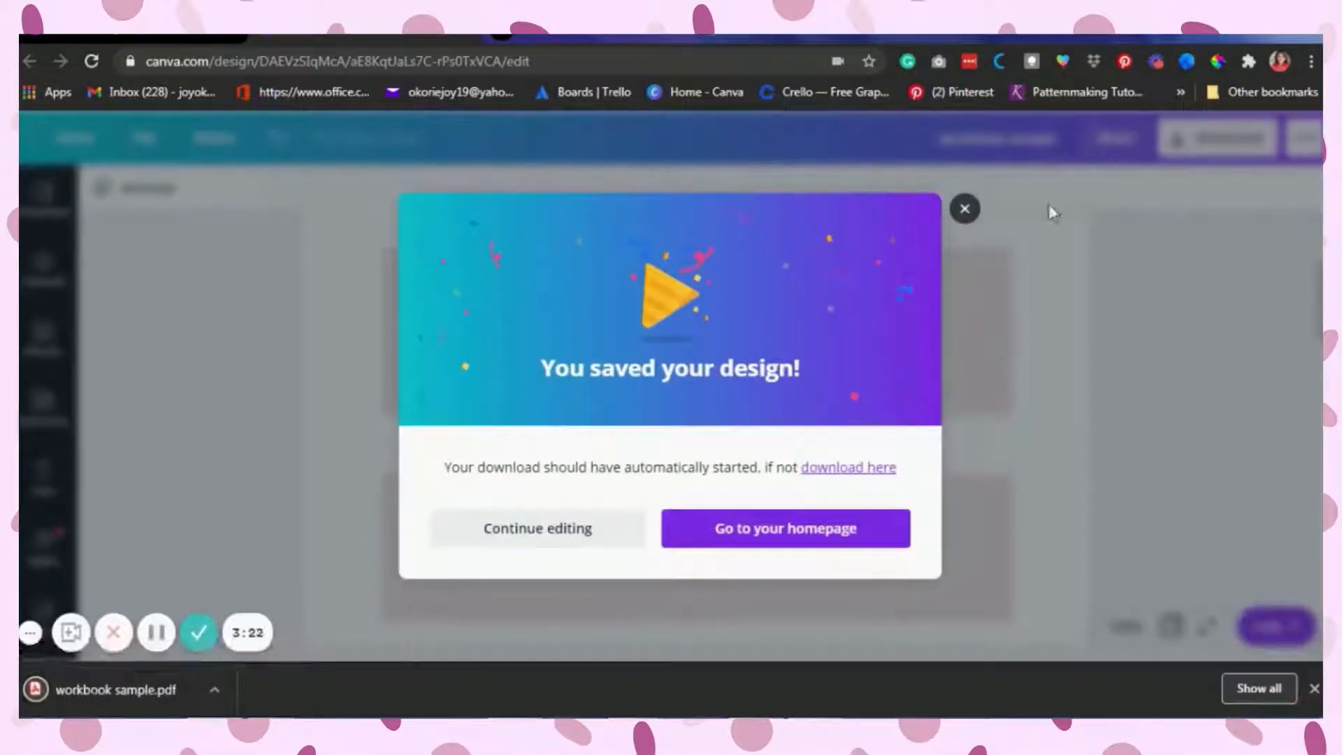
{"action": "left_click", "coordinate": [965, 211]}
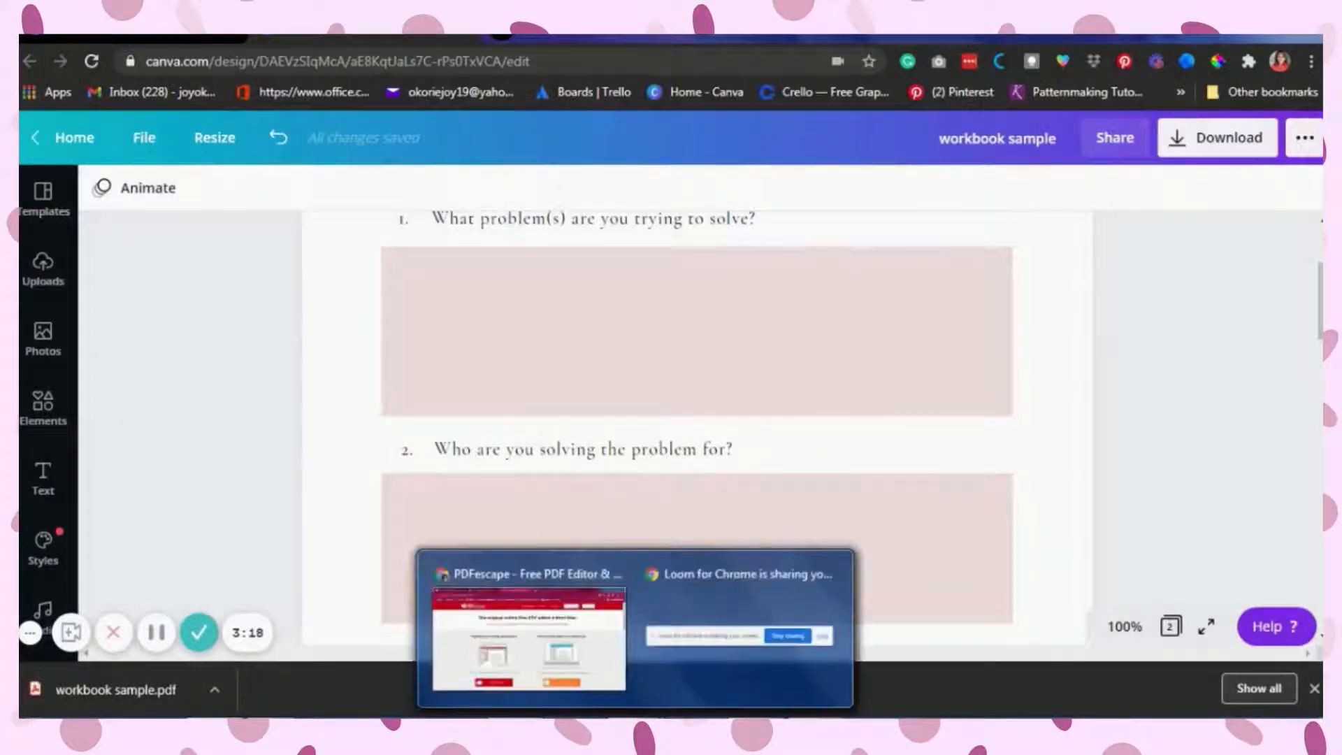
Step: Switch to the PDFescape website in the other browser window
{"action": "mouse_move", "coordinate": [551, 659]}
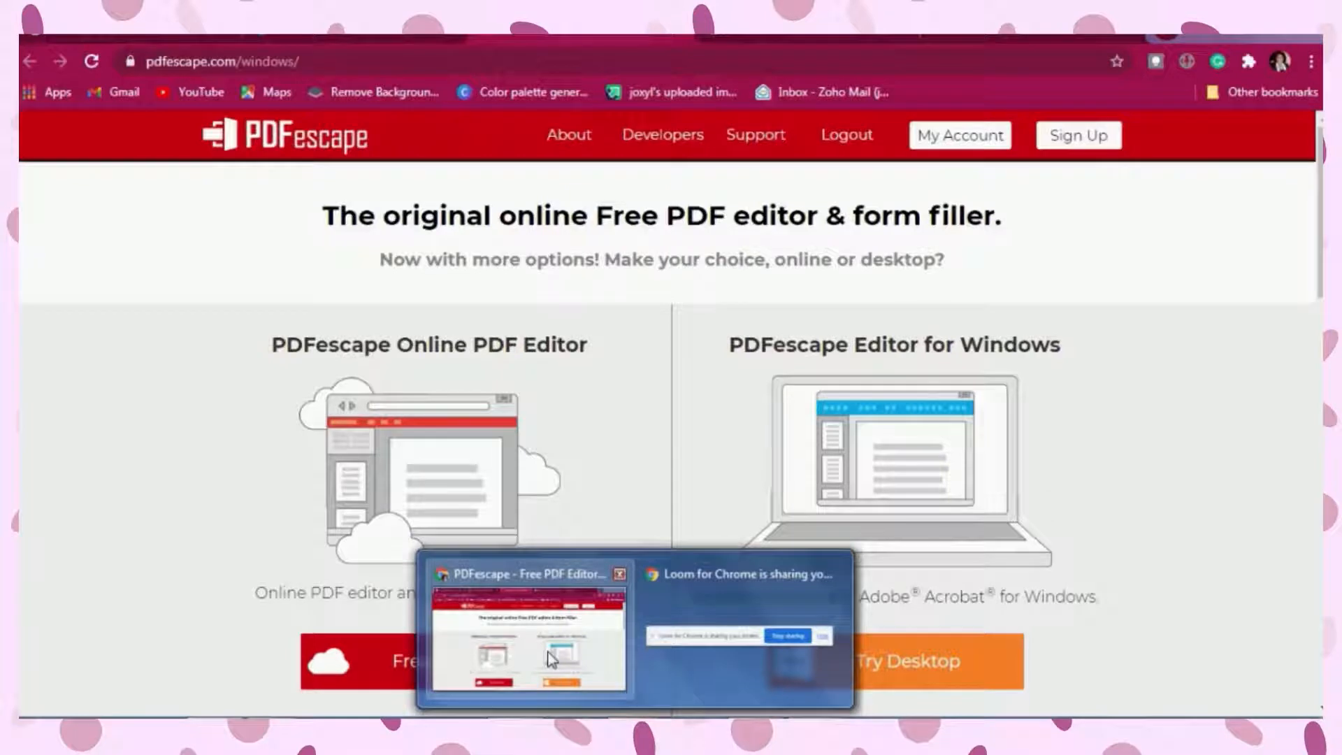
{"action": "left_click", "coordinate": [551, 659]}
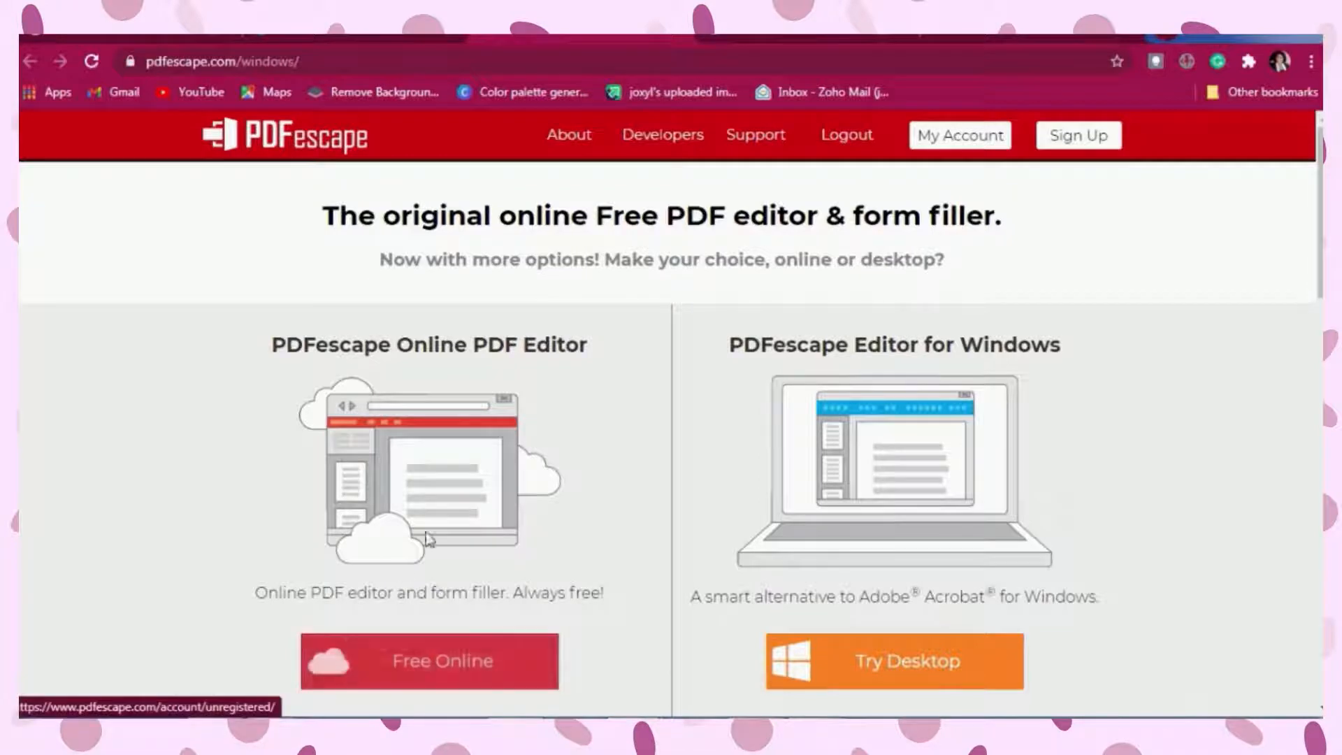
Step: Examine the online and desktop editor options and their features on the PDFescape page
{"action": "scroll", "coordinate": [527, 311], "scroll_direction": "down", "scroll_amount": 5}
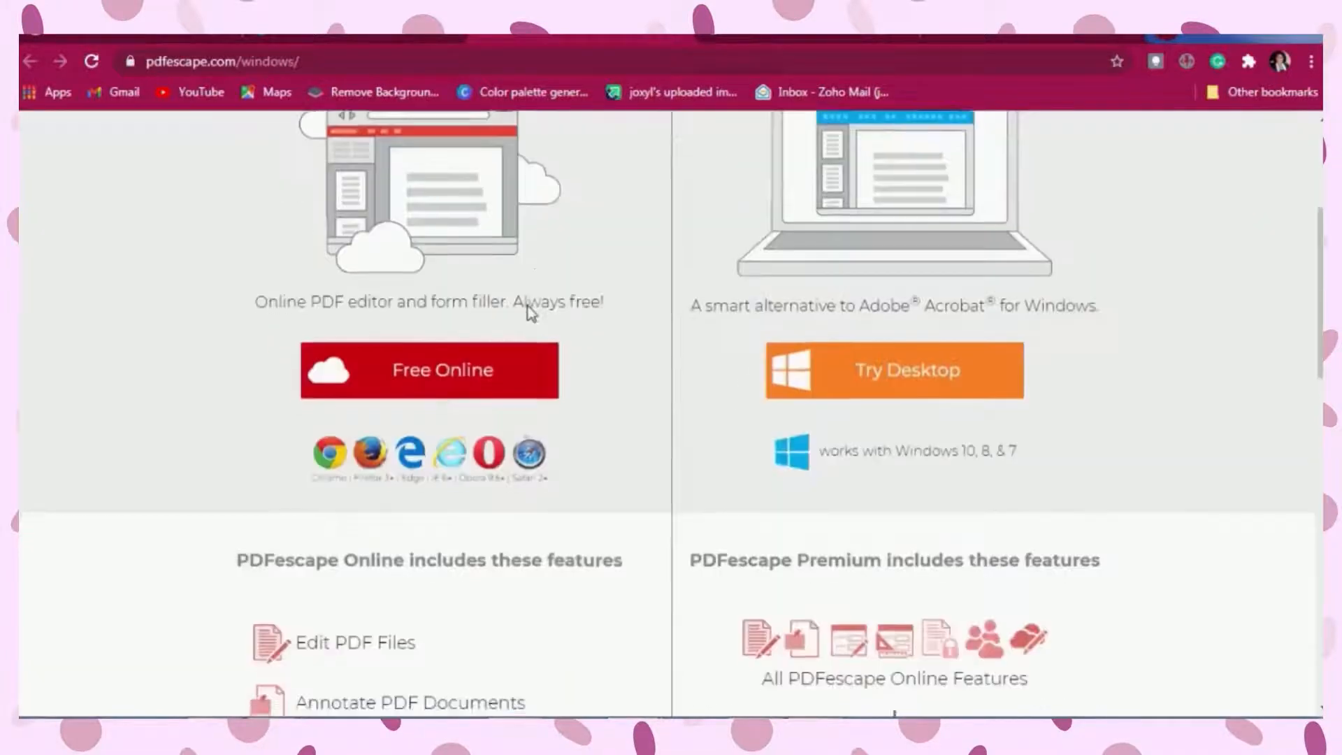
{"action": "scroll", "coordinate": [527, 312], "scroll_direction": "up", "scroll_amount": 5}
{"action": "scroll", "coordinate": [529, 312], "scroll_direction": "down", "scroll_amount": 3}
{"action": "scroll", "coordinate": [529, 312], "scroll_direction": "down", "scroll_amount": 3}
{"action": "scroll", "coordinate": [528, 313], "scroll_direction": "up", "scroll_amount": 5}
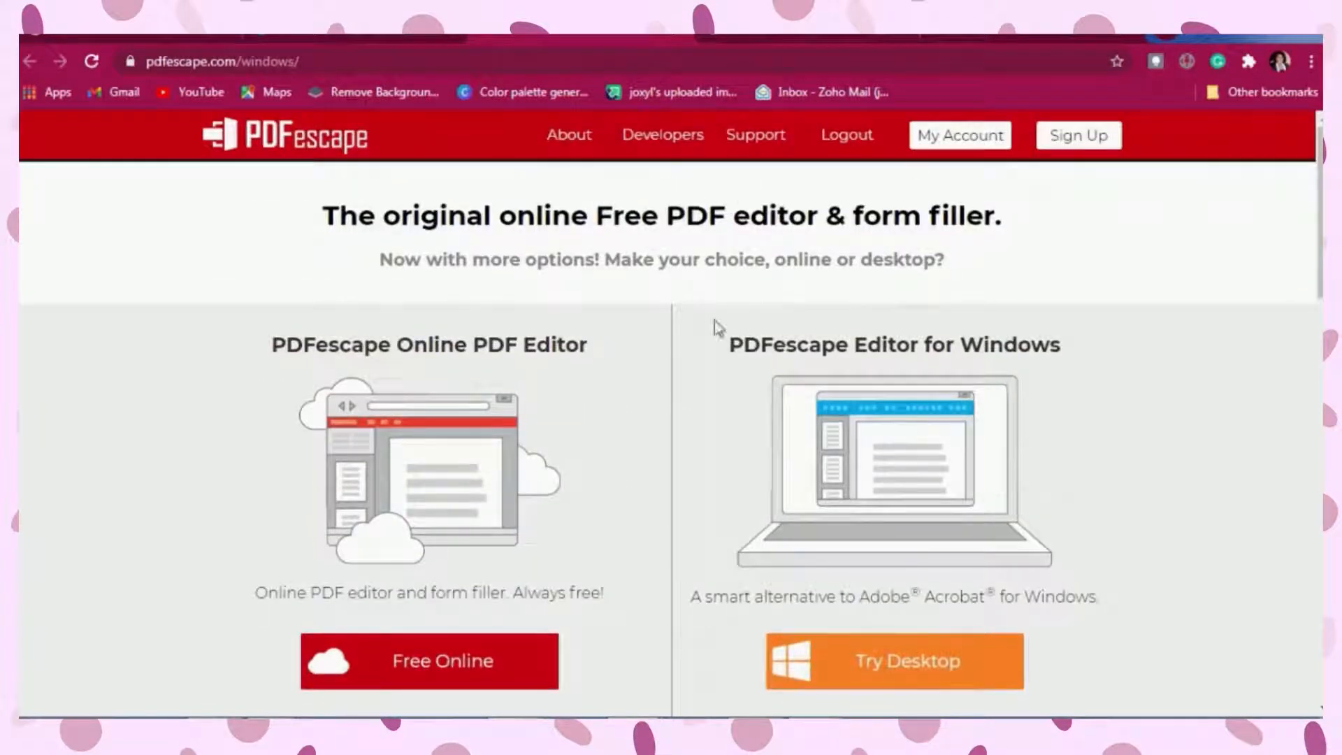
{"action": "scroll", "coordinate": [571, 320], "scroll_direction": "down", "scroll_amount": 2}
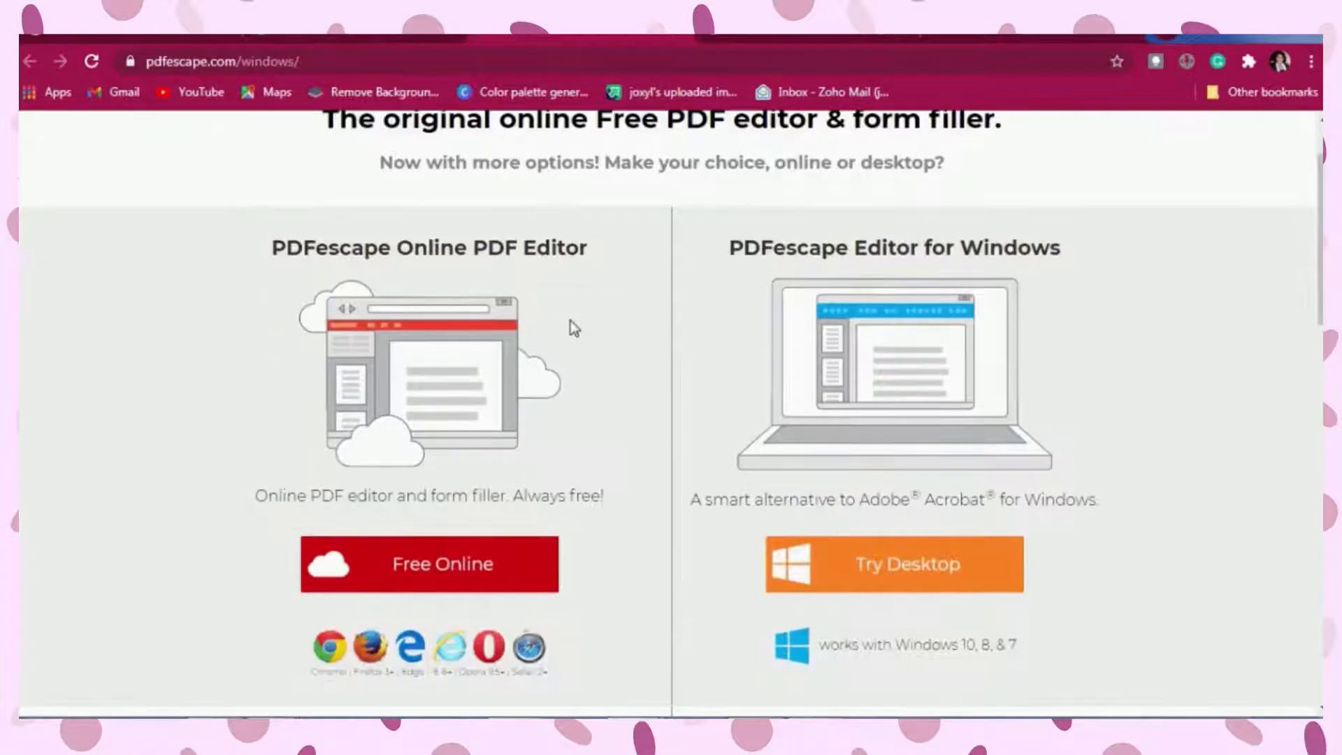
{"action": "scroll", "coordinate": [570, 320], "scroll_direction": "up", "scroll_amount": 2}
{"action": "scroll", "coordinate": [570, 320], "scroll_direction": "down", "scroll_amount": 2}
{"action": "scroll", "coordinate": [492, 433], "scroll_direction": "up", "scroll_amount": 2}
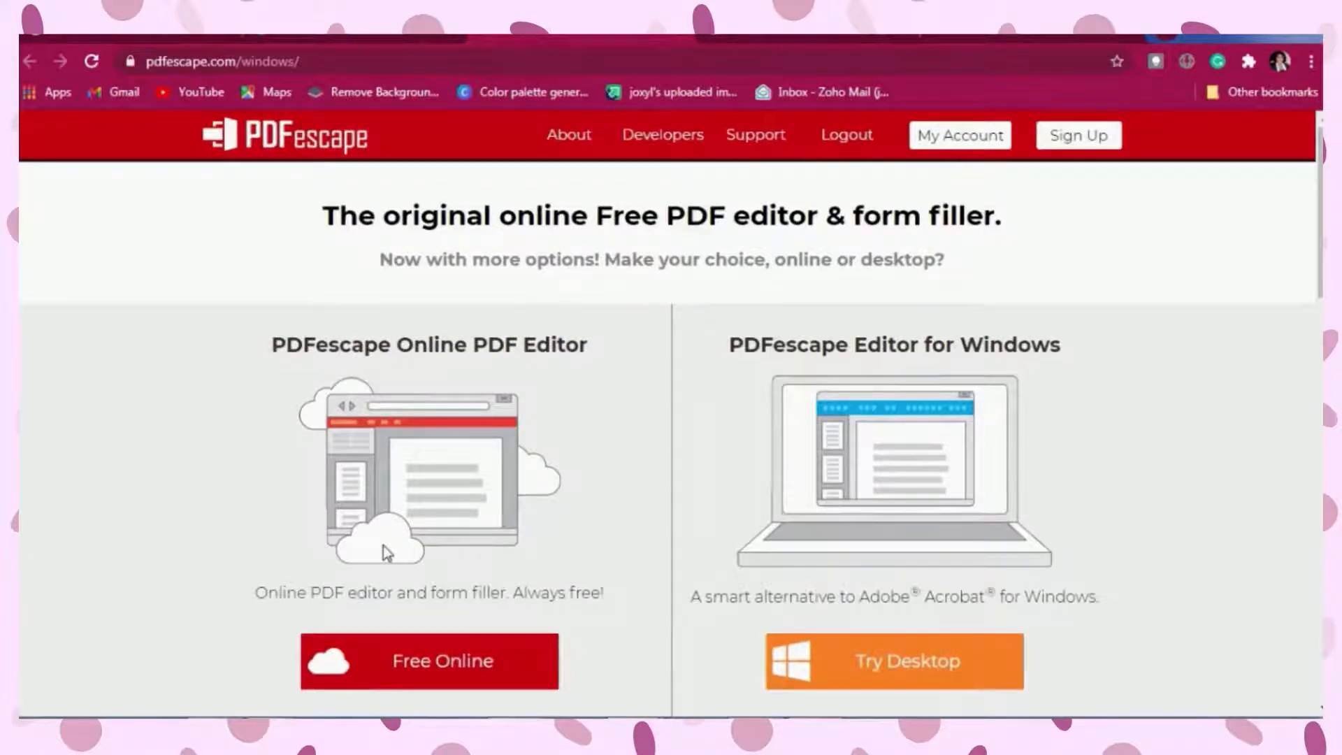
{"action": "scroll", "coordinate": [383, 545], "scroll_direction": "down", "scroll_amount": 2}
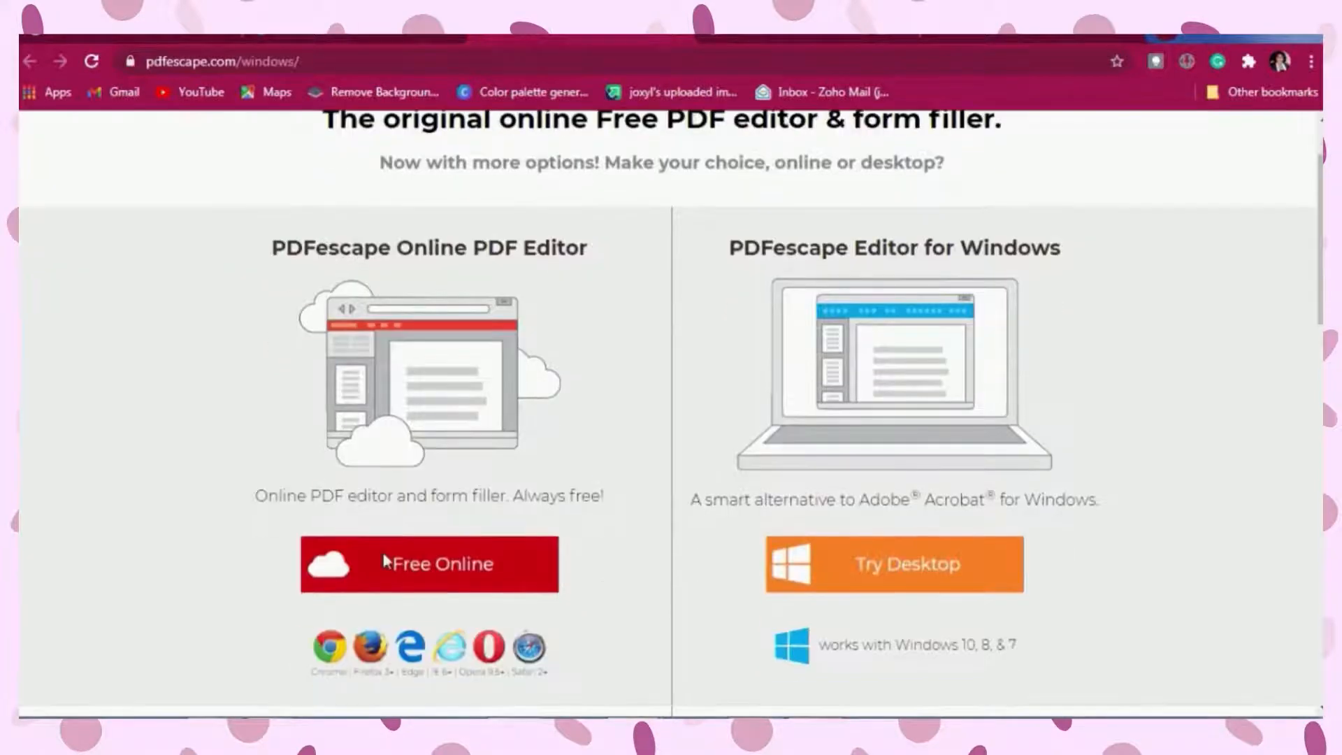
Step: Start the Free Online editor, and open the Downloads folder in a file window moved aside from the web page
{"action": "left_click", "coordinate": [422, 579]}
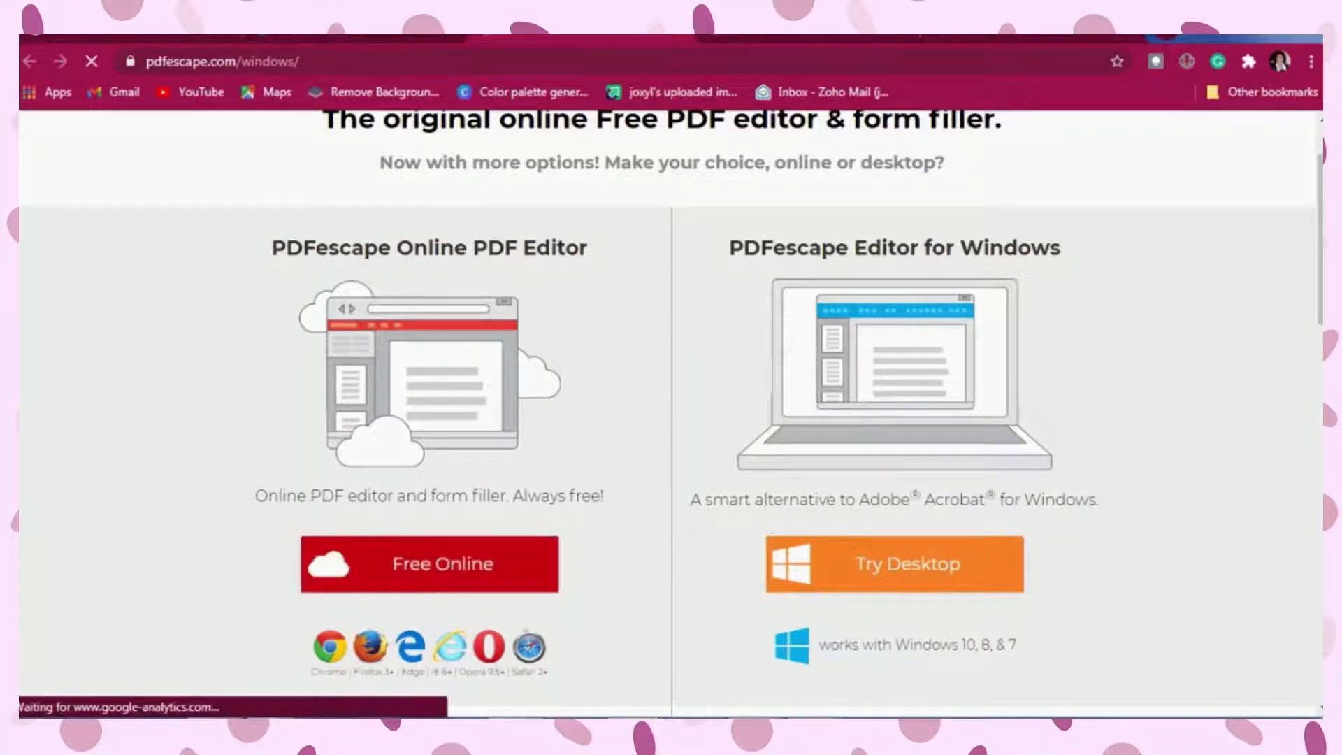
{"action": "mouse_move", "coordinate": [230, 730]}
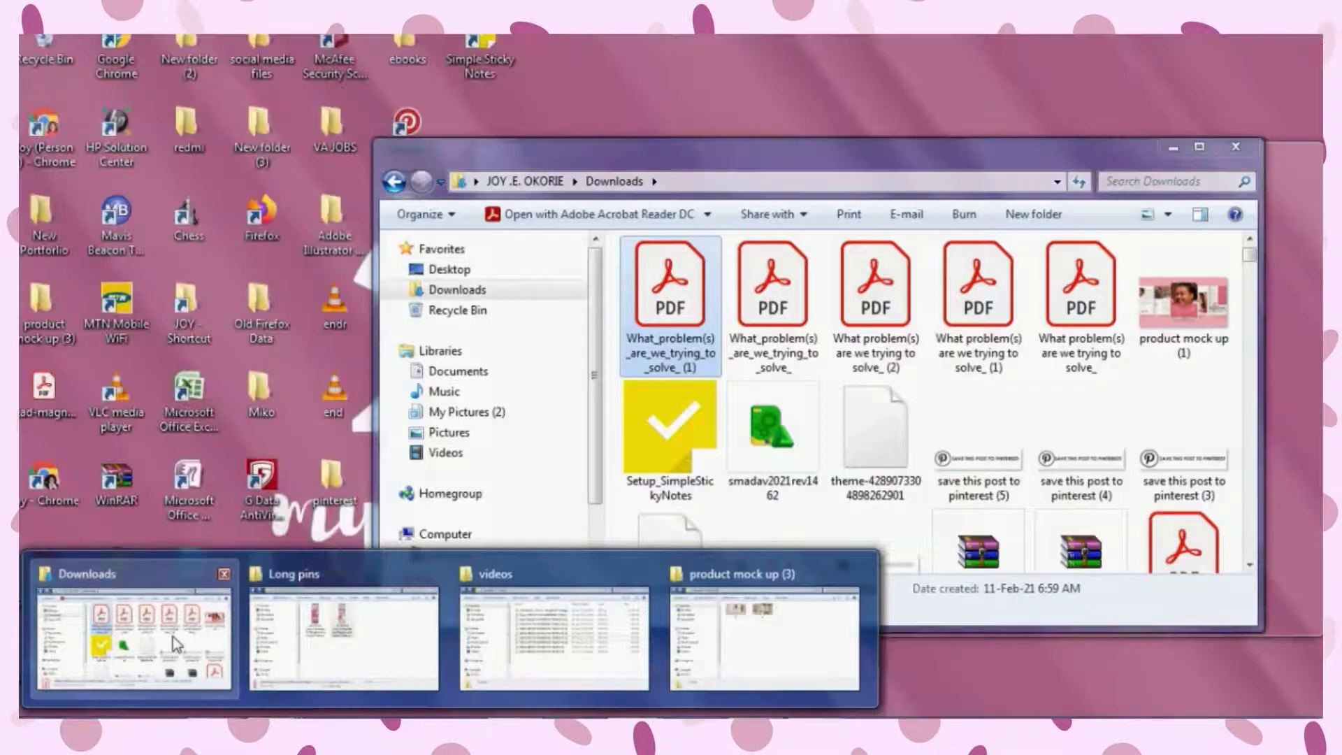
{"action": "left_click", "coordinate": [180, 639]}
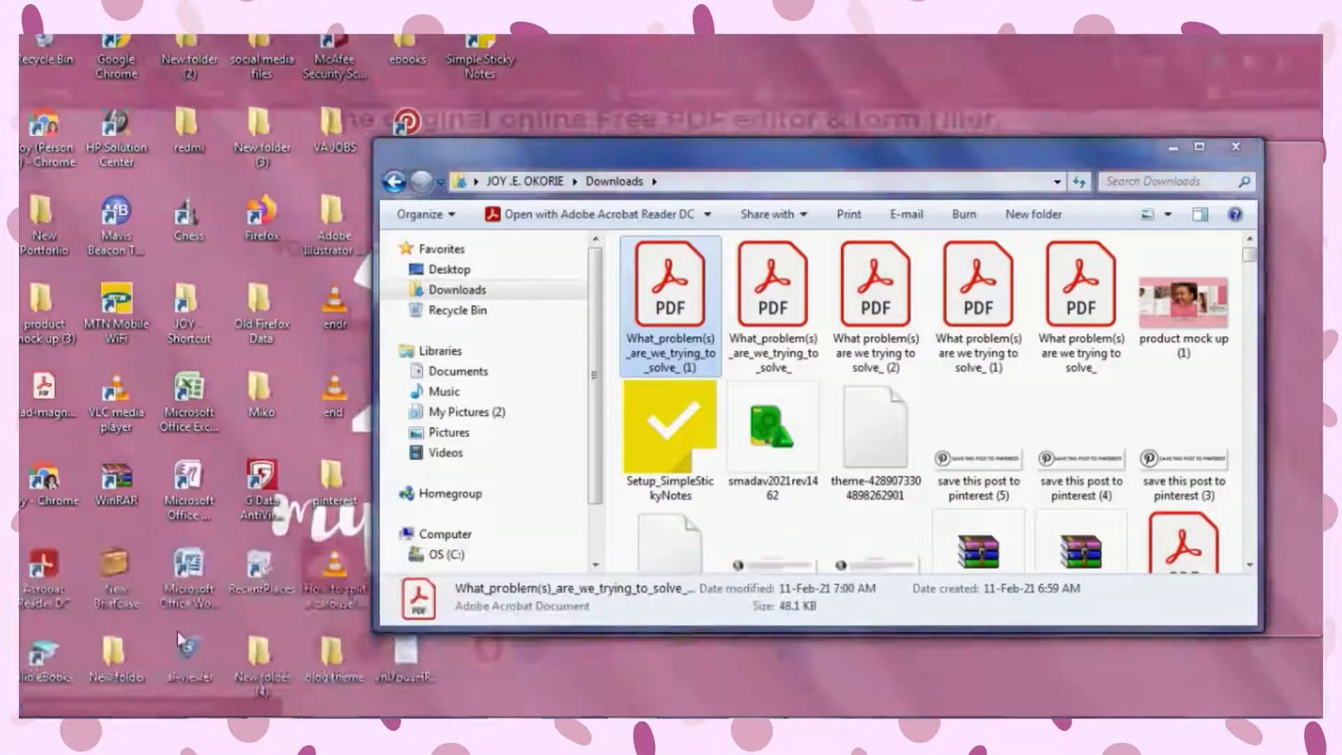
{"action": "left_click", "coordinate": [464, 272]}
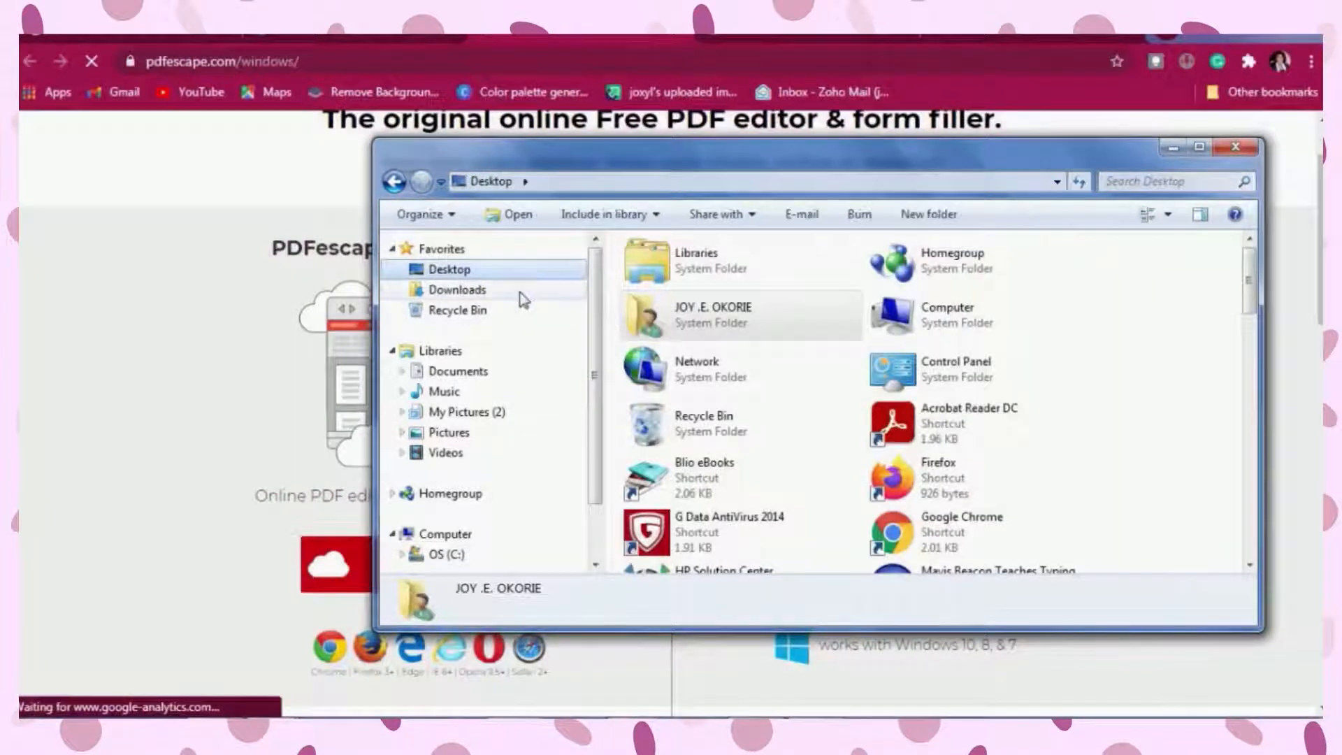
{"action": "left_click", "coordinate": [521, 290]}
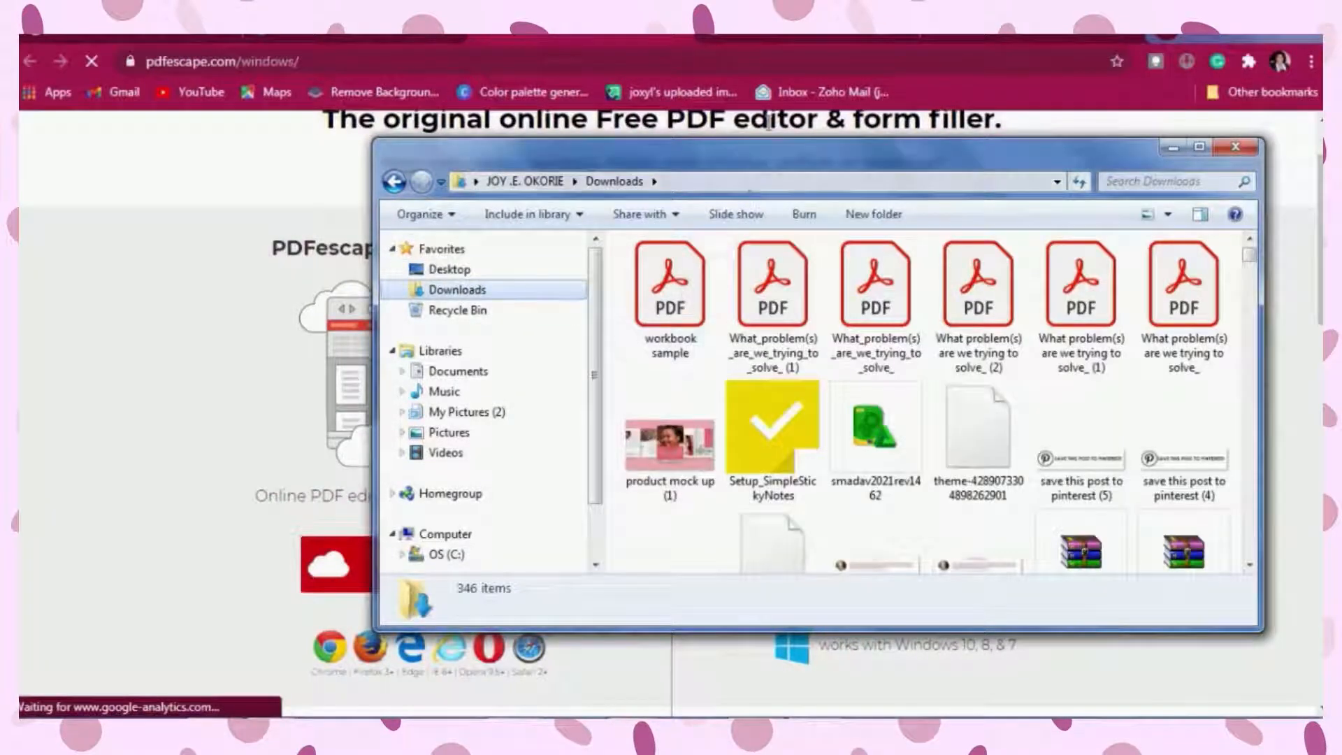
{"action": "left_click_drag", "start_coordinate": [823, 161], "coordinate": [1076, 206]}
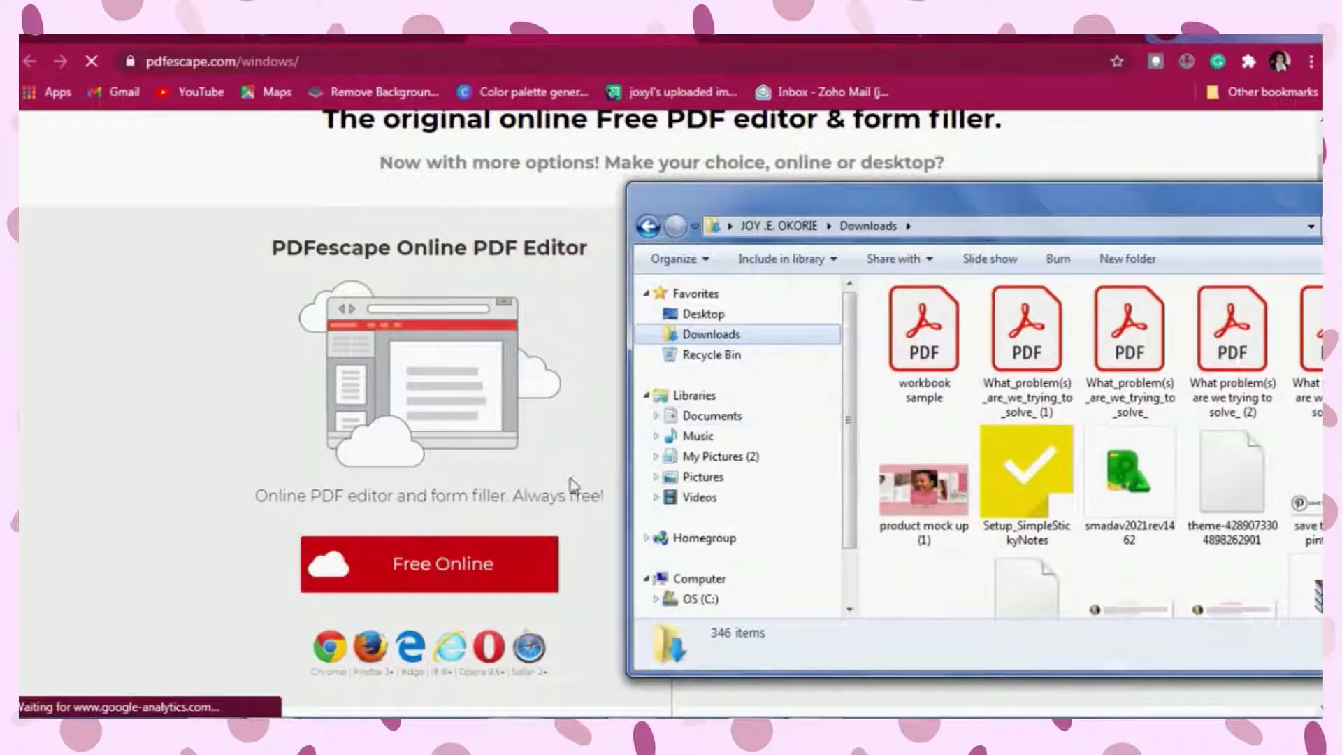
Step: Launch the Free Online PDF editor again from the PDFescape page
{"action": "left_click", "coordinate": [443, 563]}
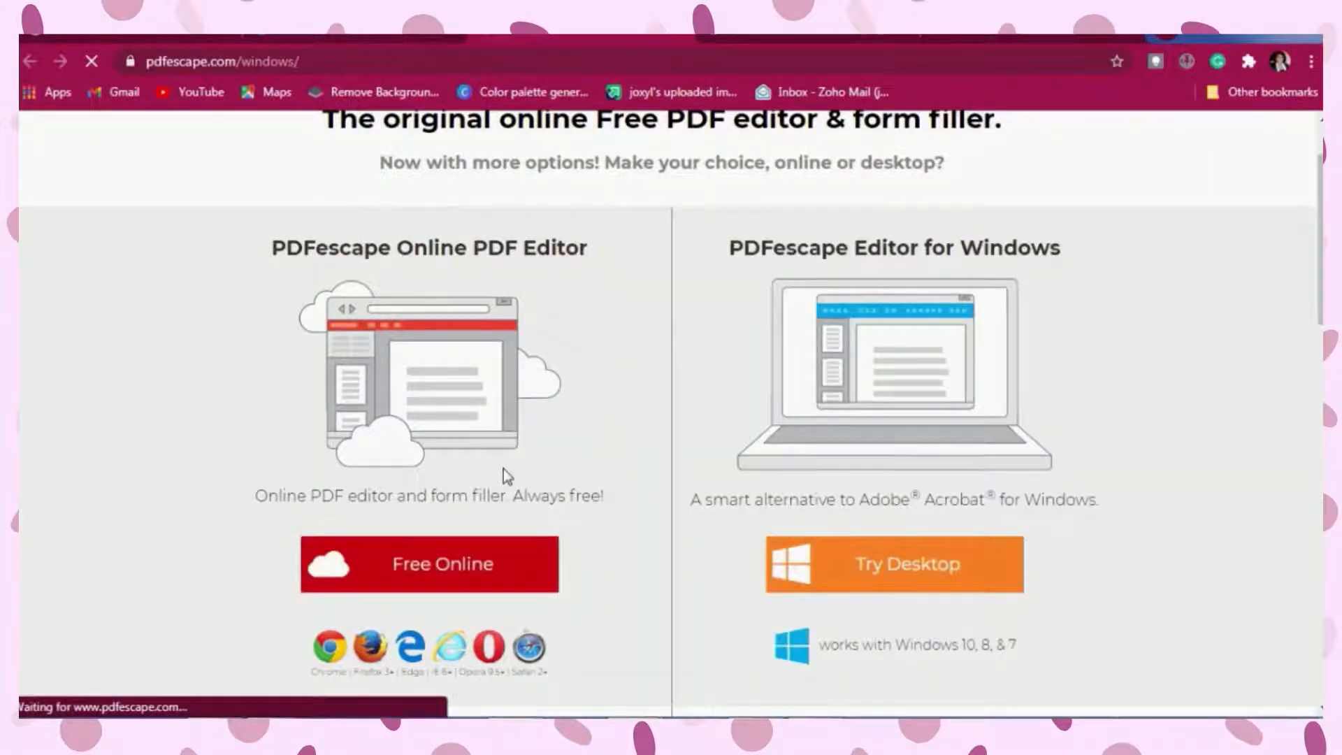
{"action": "scroll", "coordinate": [503, 473], "scroll_direction": "up", "scroll_amount": 2}
{"action": "scroll", "coordinate": [505, 473], "scroll_direction": "down", "scroll_amount": 5}
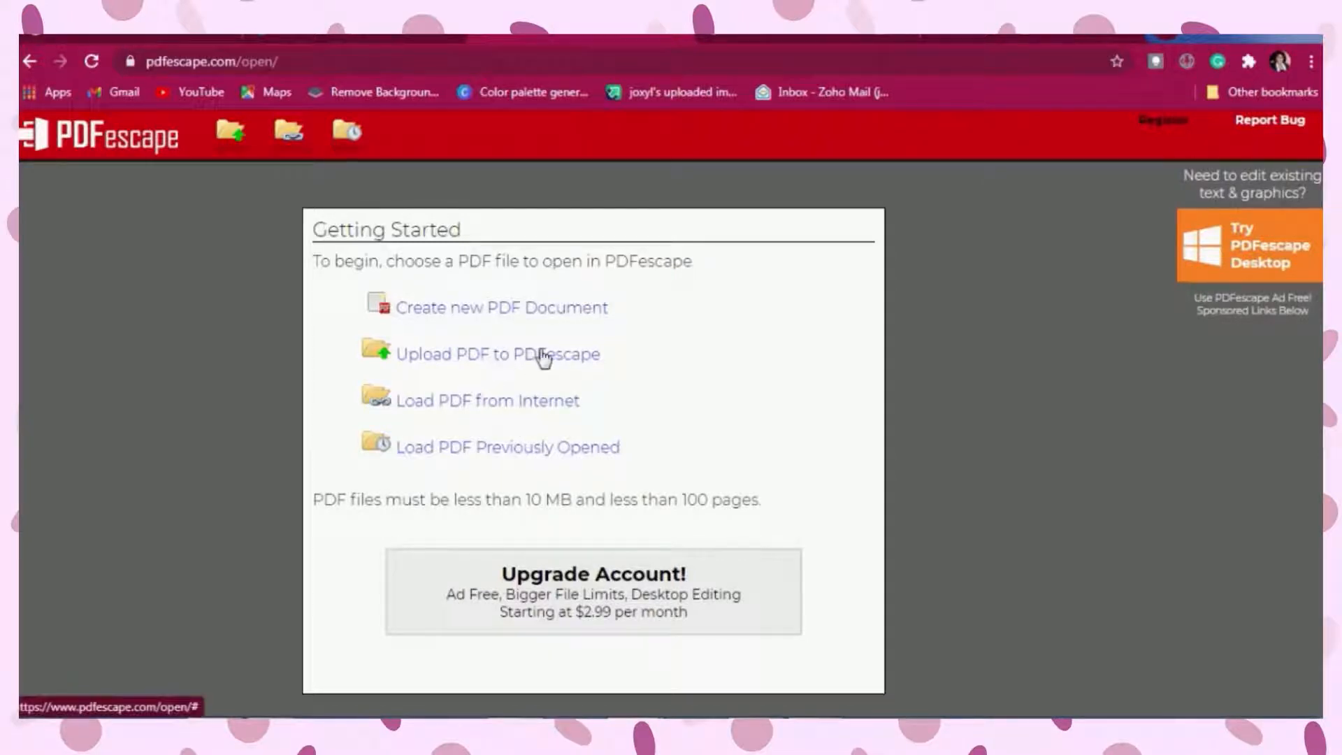
Step: Upload the workbook sample PDF from the Downloads folder to PDFescape
{"action": "left_click", "coordinate": [503, 362]}
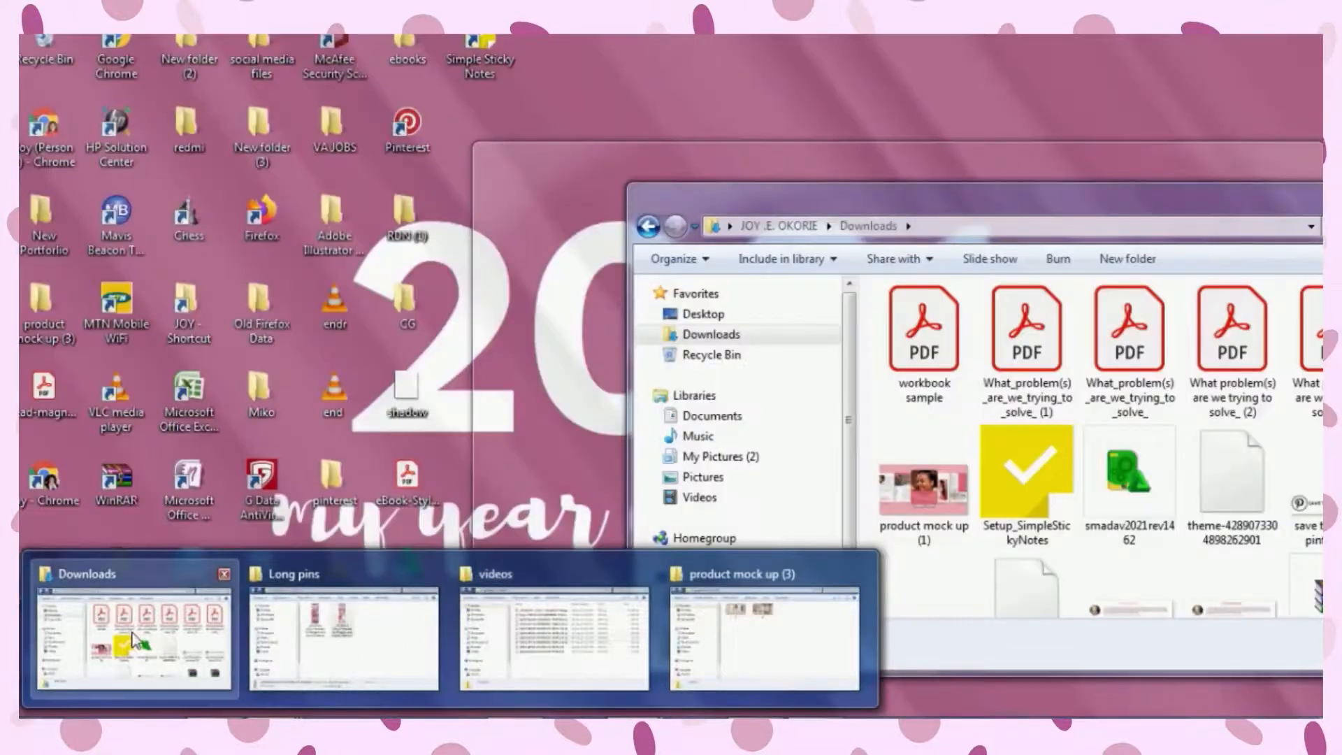
{"action": "left_click", "coordinate": [132, 640]}
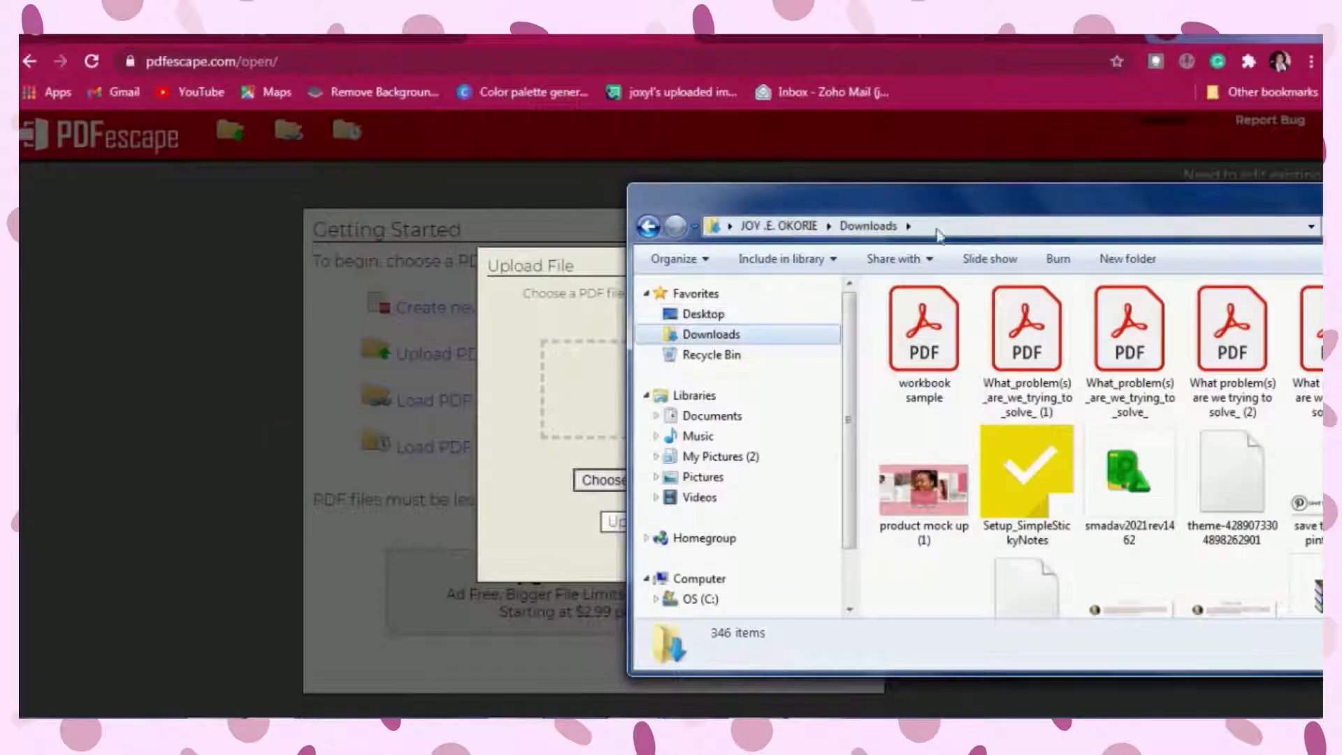
{"action": "left_click_drag", "start_coordinate": [973, 211], "coordinate": [1111, 222]}
{"action": "left_click_drag", "start_coordinate": [1085, 321], "coordinate": [664, 426]}
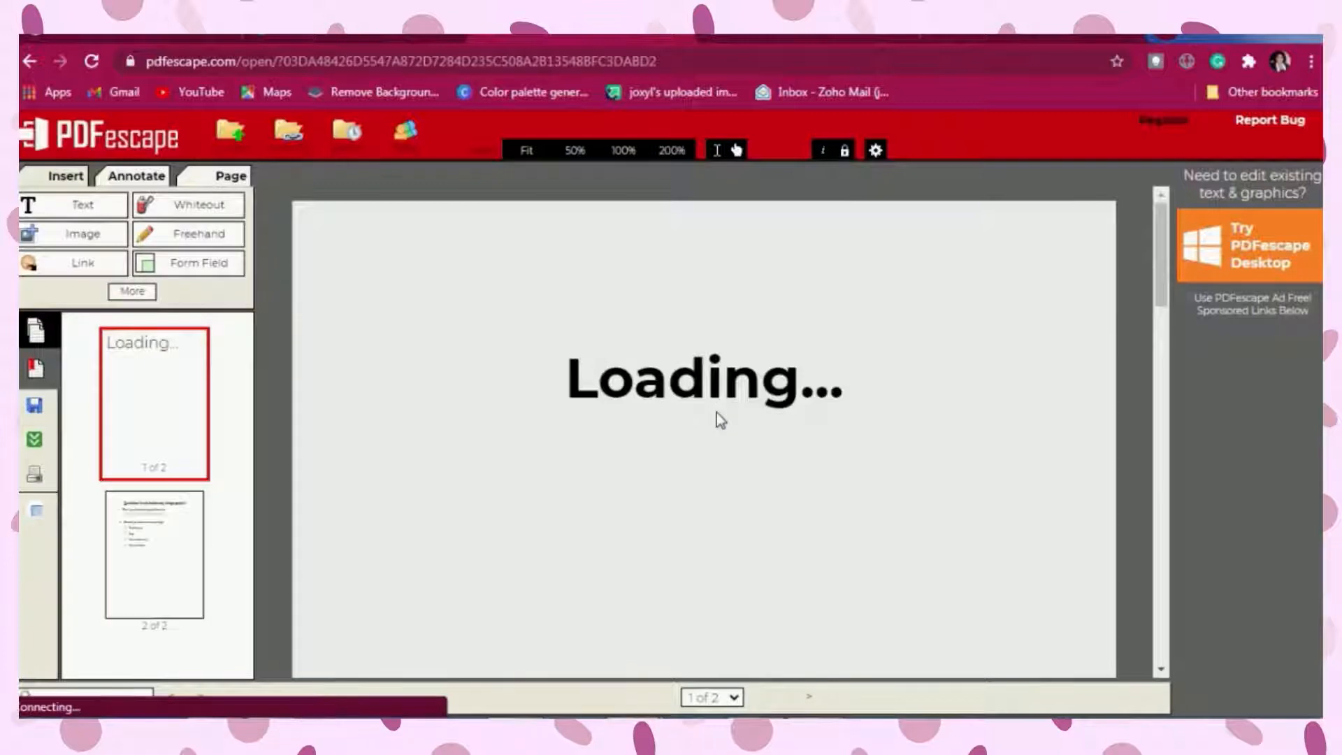
{"action": "scroll", "coordinate": [716, 412], "scroll_direction": "down", "scroll_amount": 8}
{"action": "scroll", "coordinate": [716, 412], "scroll_direction": "down", "scroll_amount": 10}
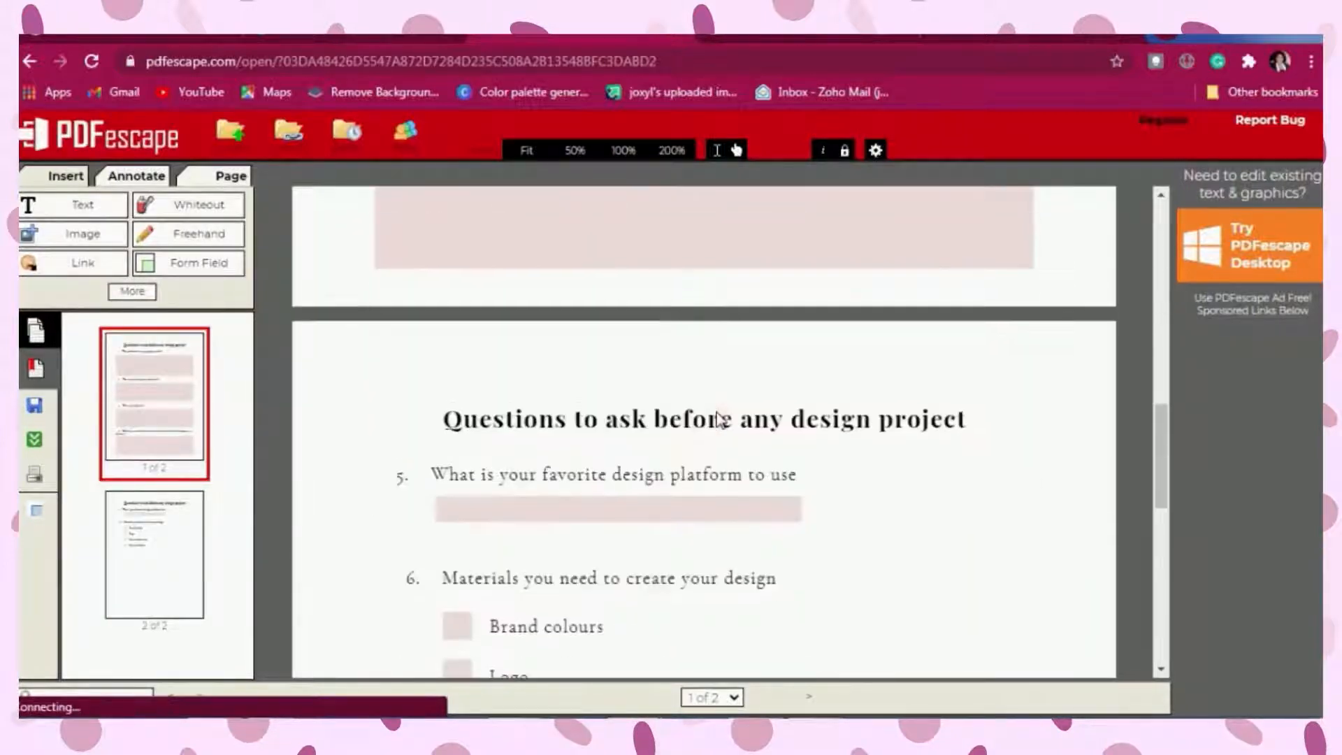
{"action": "scroll", "coordinate": [720, 420], "scroll_direction": "up", "scroll_amount": 18}
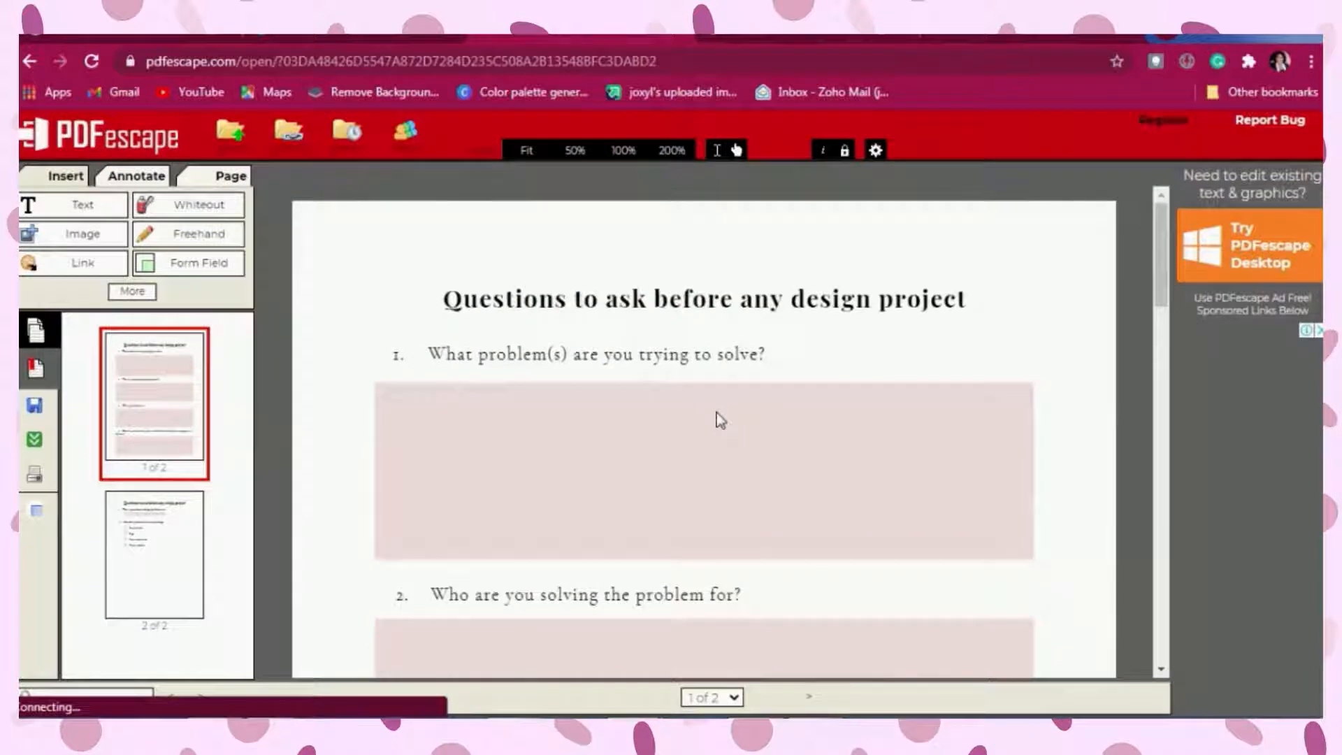
Step: Preview the workbook page at 50%, 100% and 200% zoom, and return the view to Fit at the page's beginning
{"action": "scroll", "coordinate": [720, 420], "scroll_direction": "down", "scroll_amount": 1}
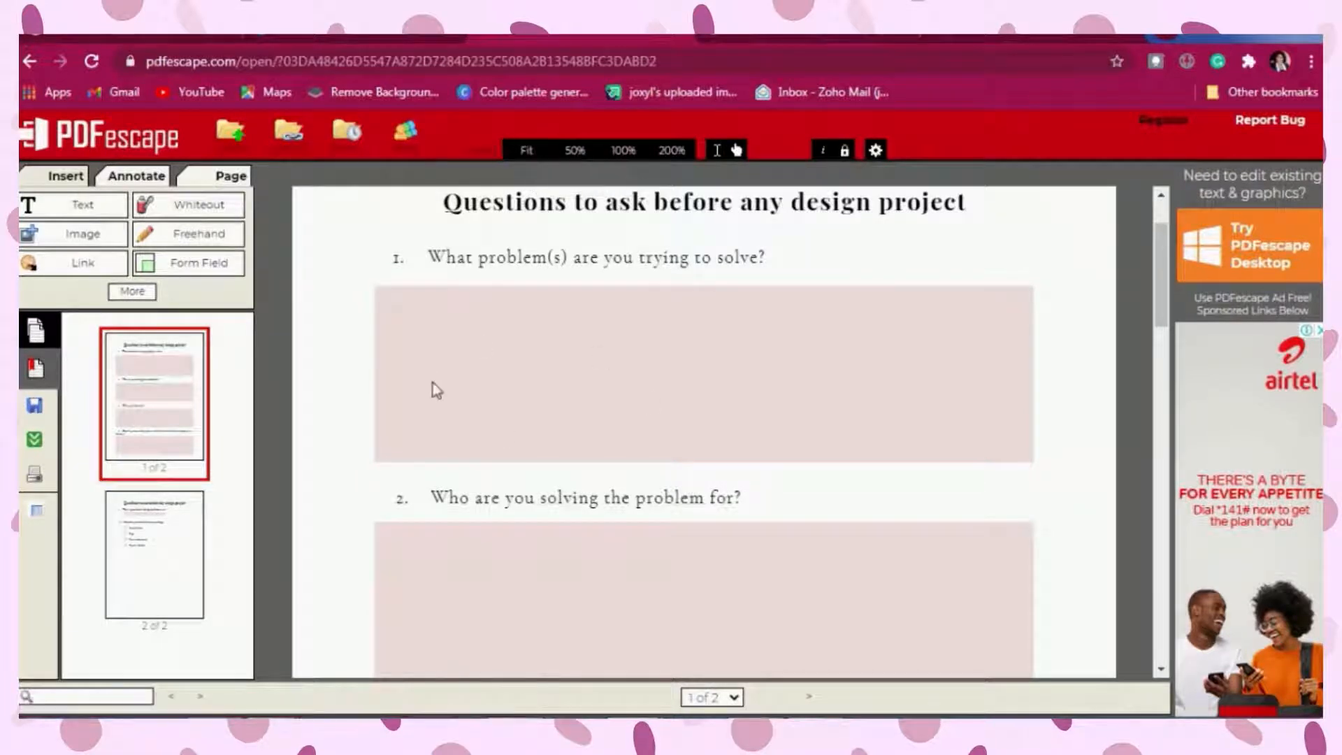
{"action": "left_click", "coordinate": [531, 157]}
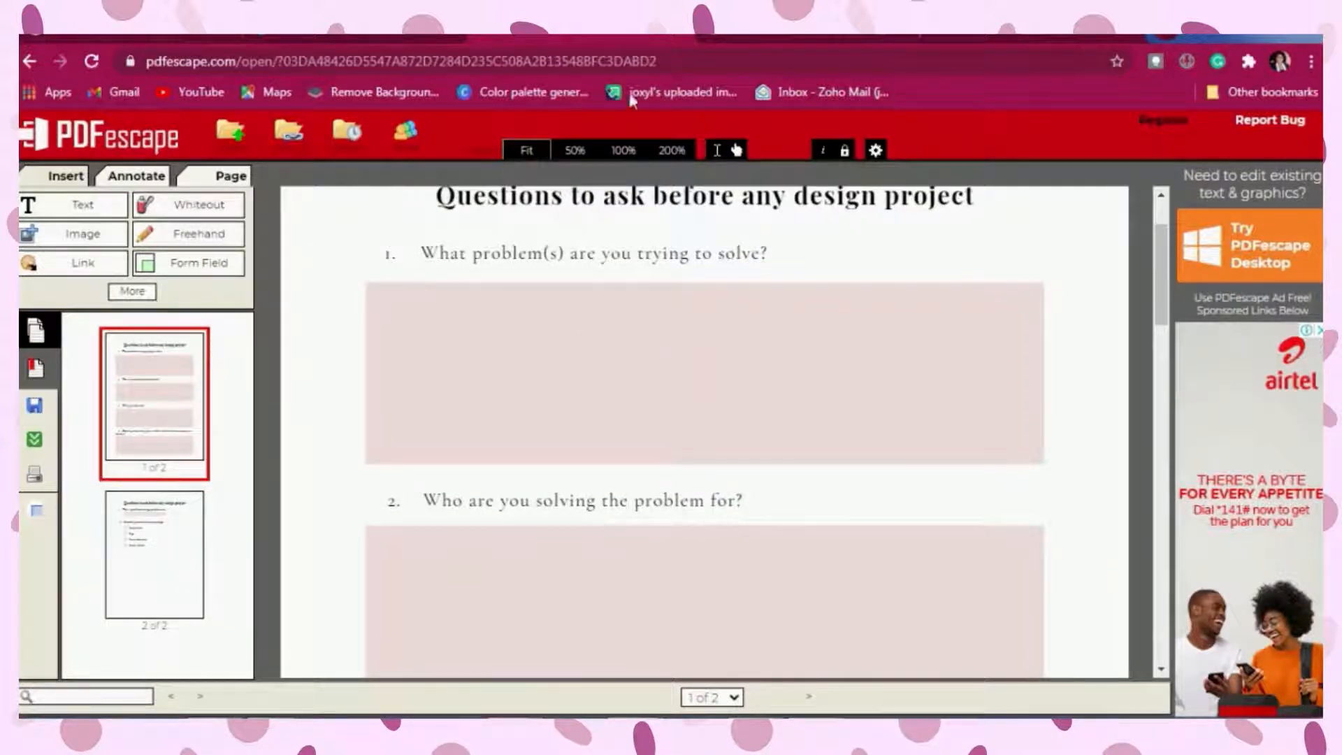
{"action": "left_click", "coordinate": [573, 149]}
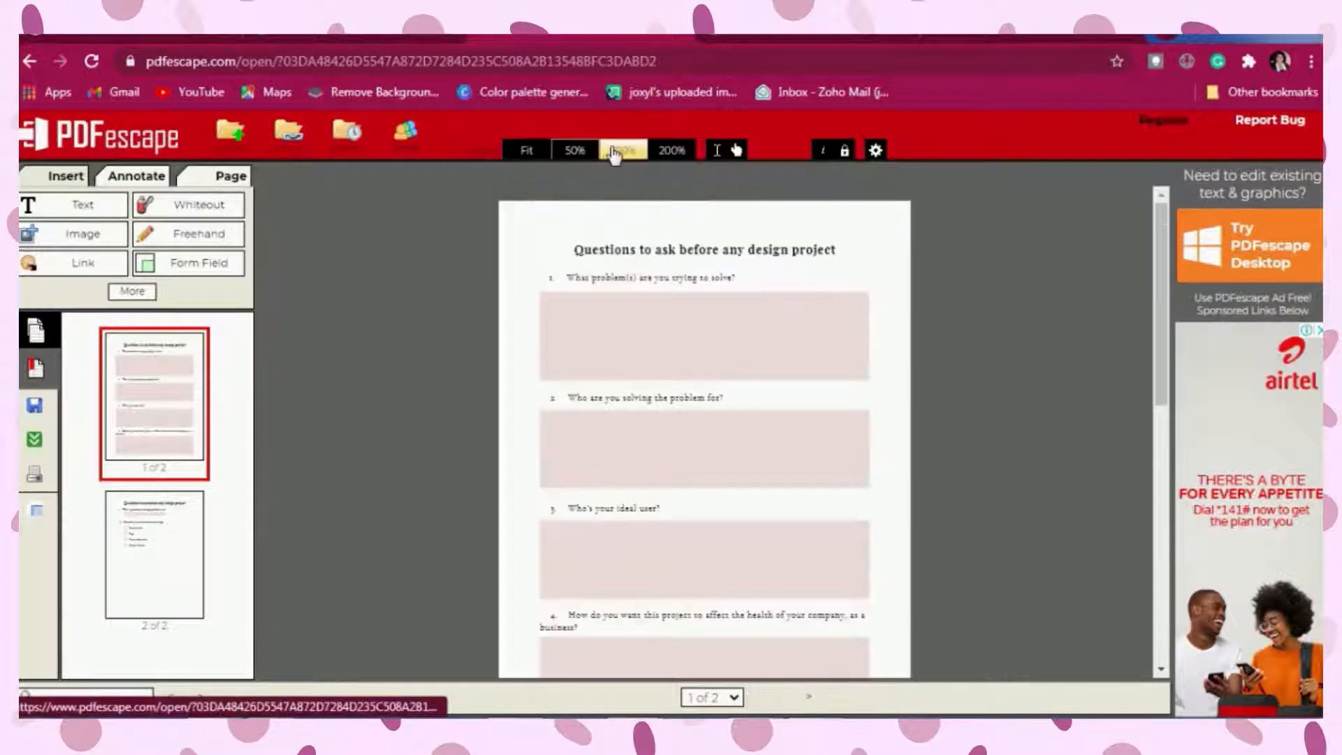
{"action": "left_click", "coordinate": [619, 154]}
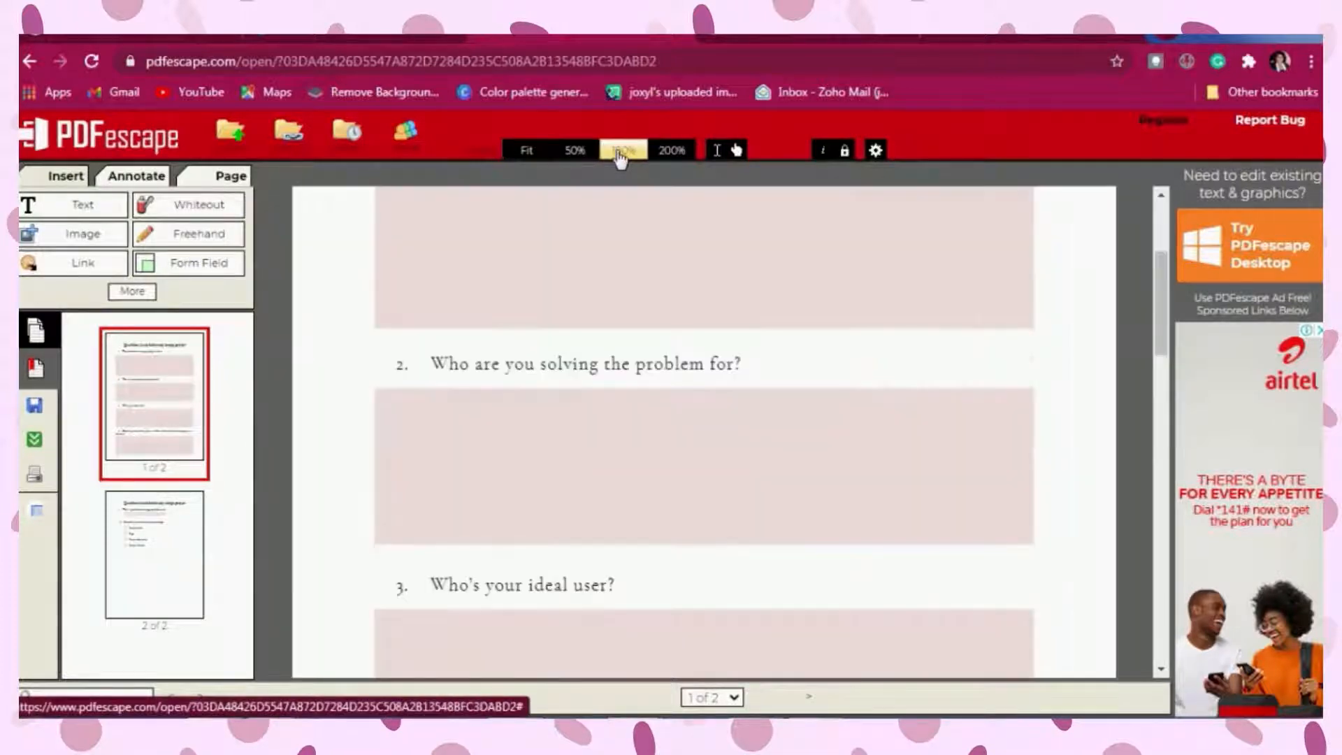
{"action": "left_click", "coordinate": [670, 155]}
{"action": "left_click", "coordinate": [579, 153]}
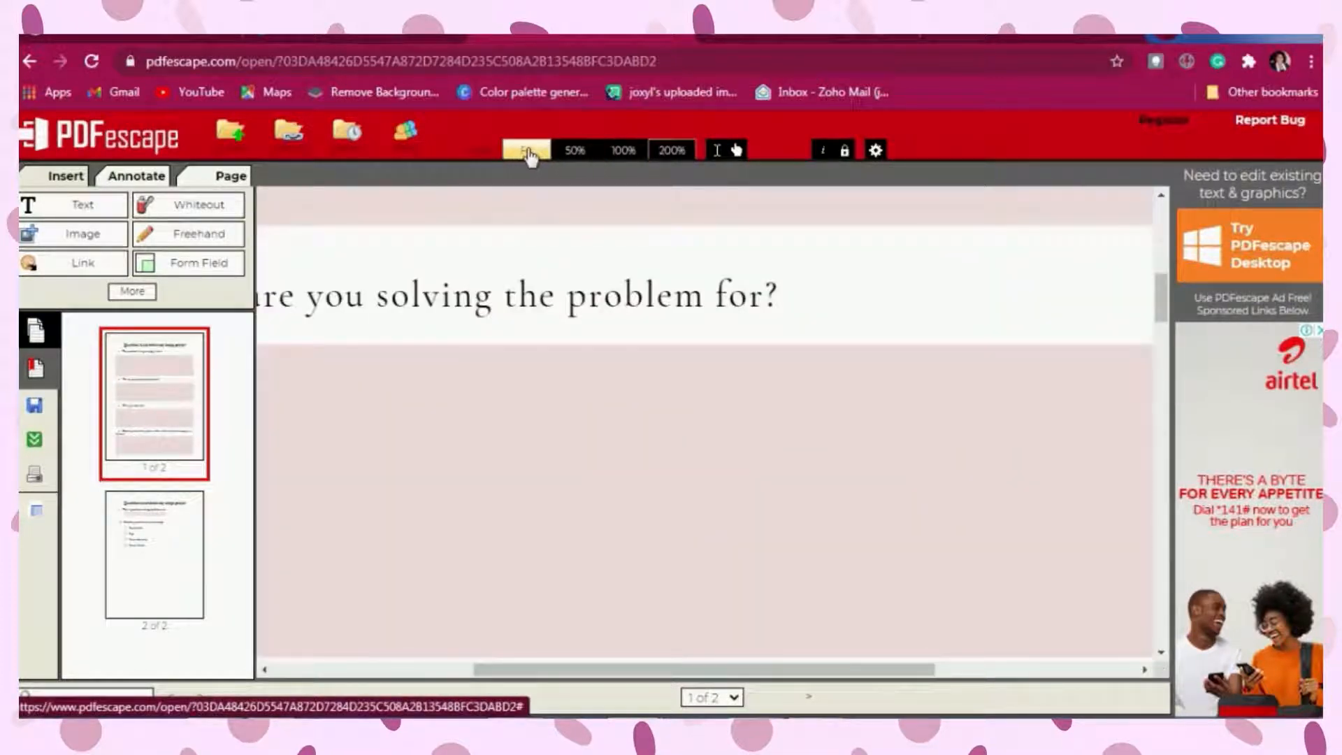
{"action": "scroll", "coordinate": [672, 437], "scroll_direction": "up", "scroll_amount": 3}
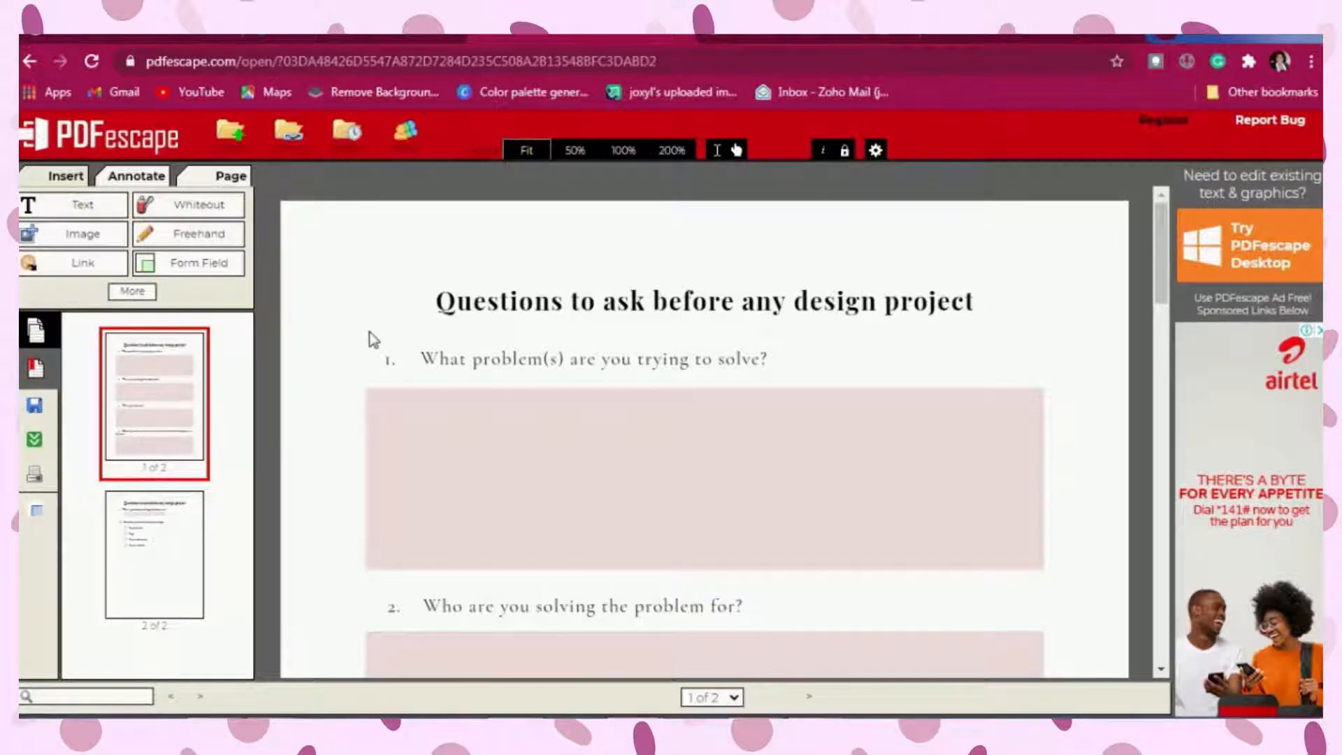
Step: Add Text Paragraph form fields covering the shaded answer boxes of questions 1 and 2
{"action": "left_click", "coordinate": [202, 265]}
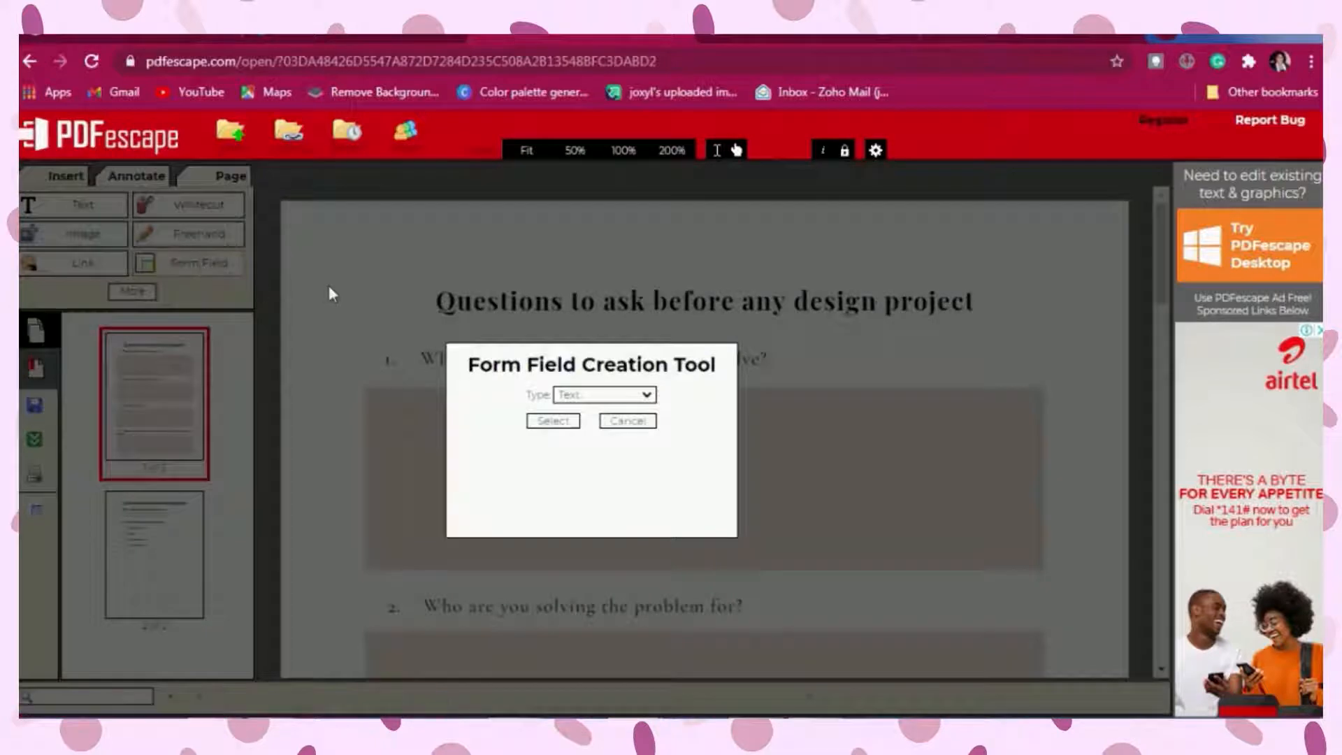
{"action": "left_click", "coordinate": [642, 395]}
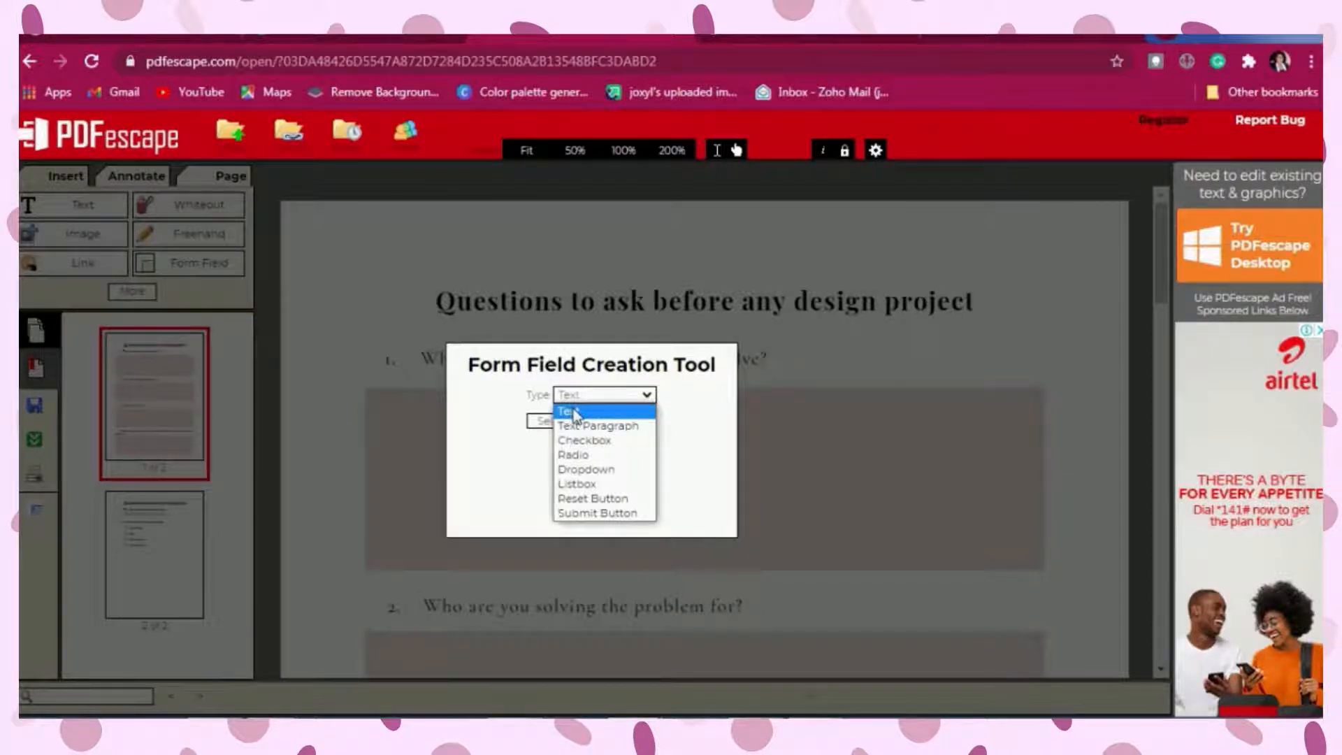
{"action": "left_click", "coordinate": [618, 427]}
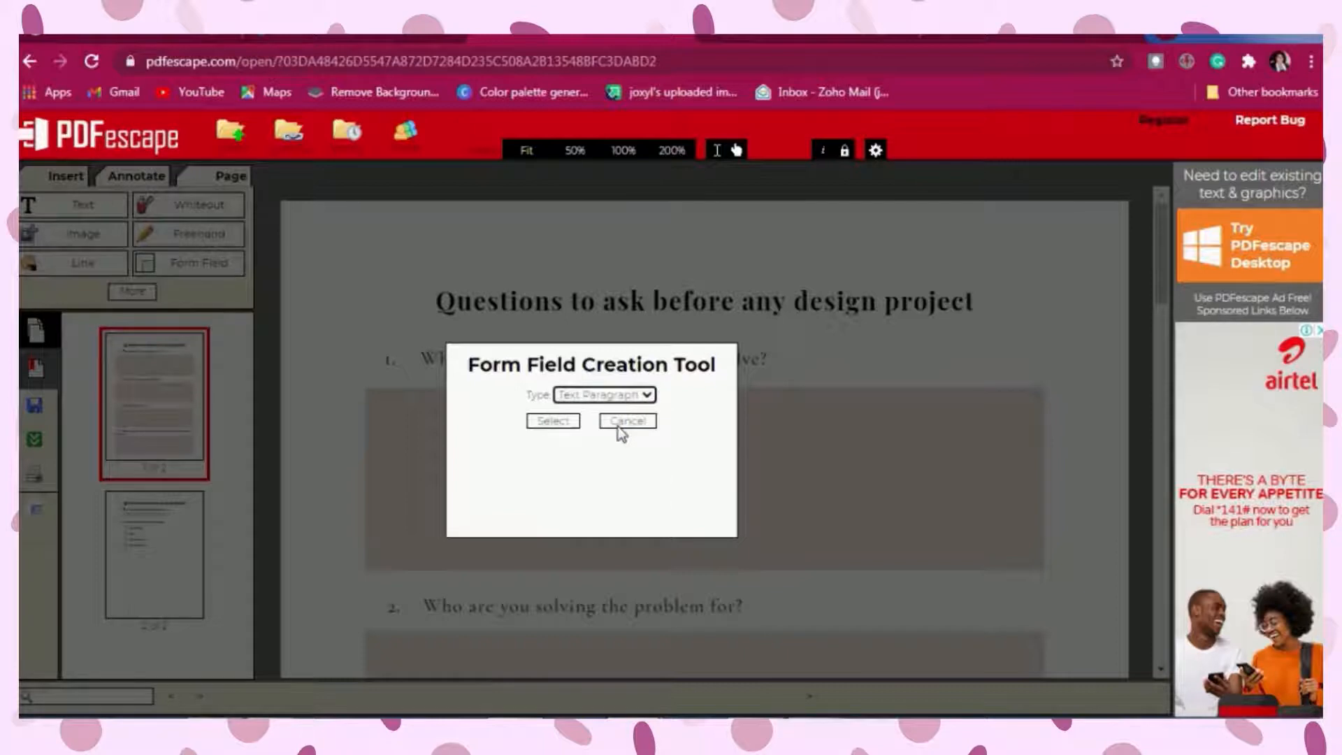
{"action": "left_click", "coordinate": [552, 421]}
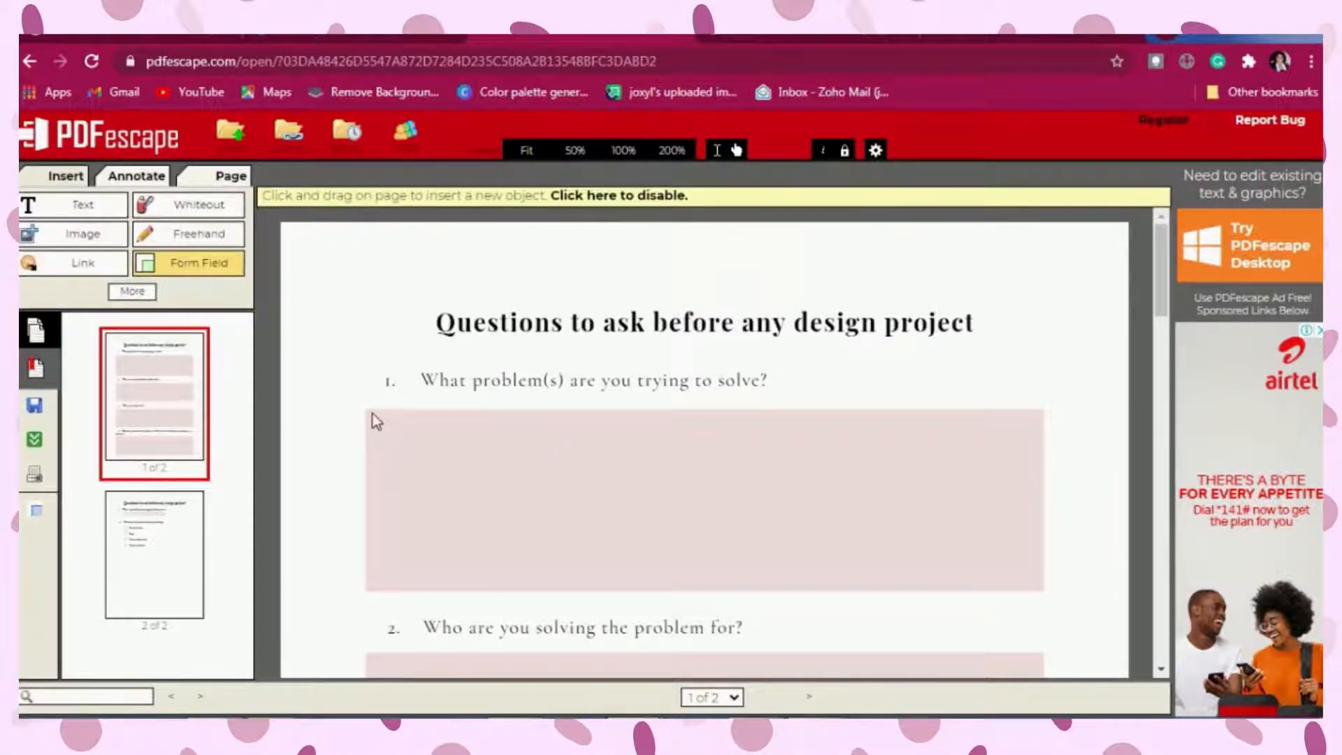
{"action": "left_click_drag", "start_coordinate": [372, 420], "coordinate": [1041, 593]}
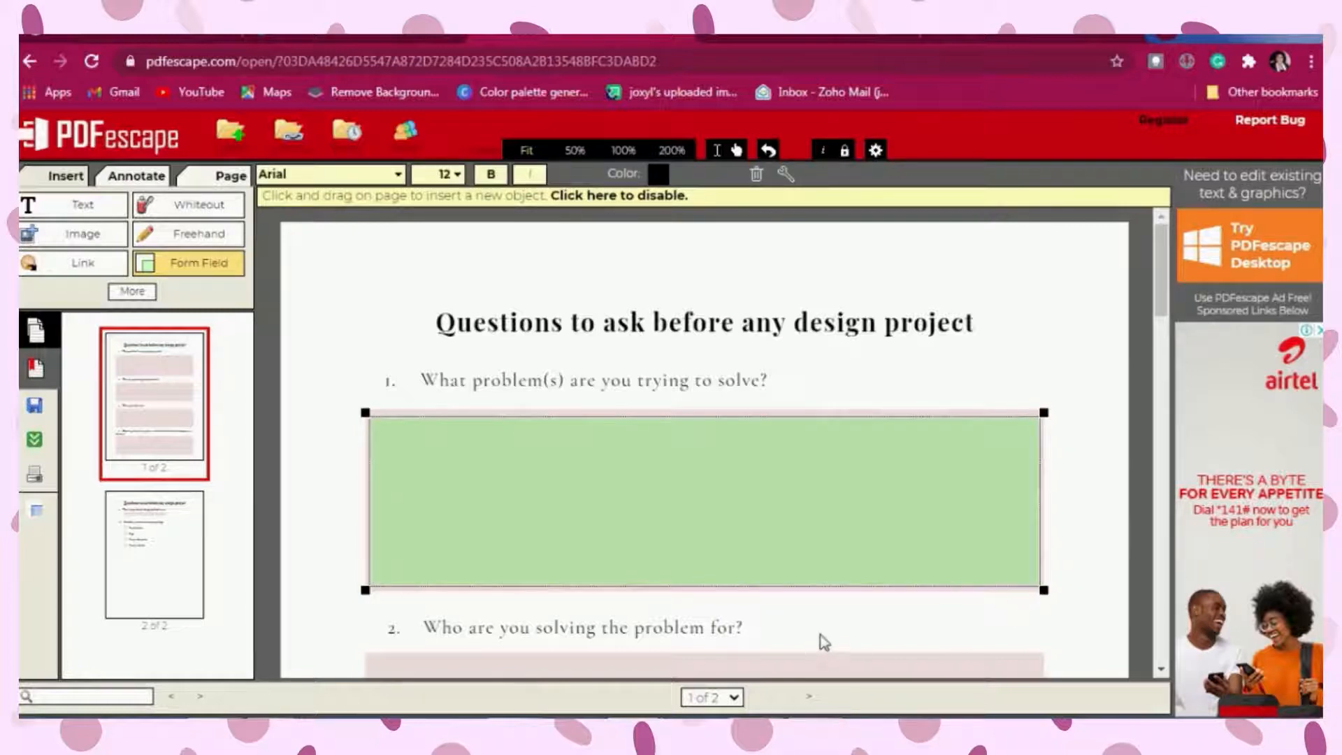
{"action": "scroll", "coordinate": [824, 641], "scroll_direction": "down", "scroll_amount": 3}
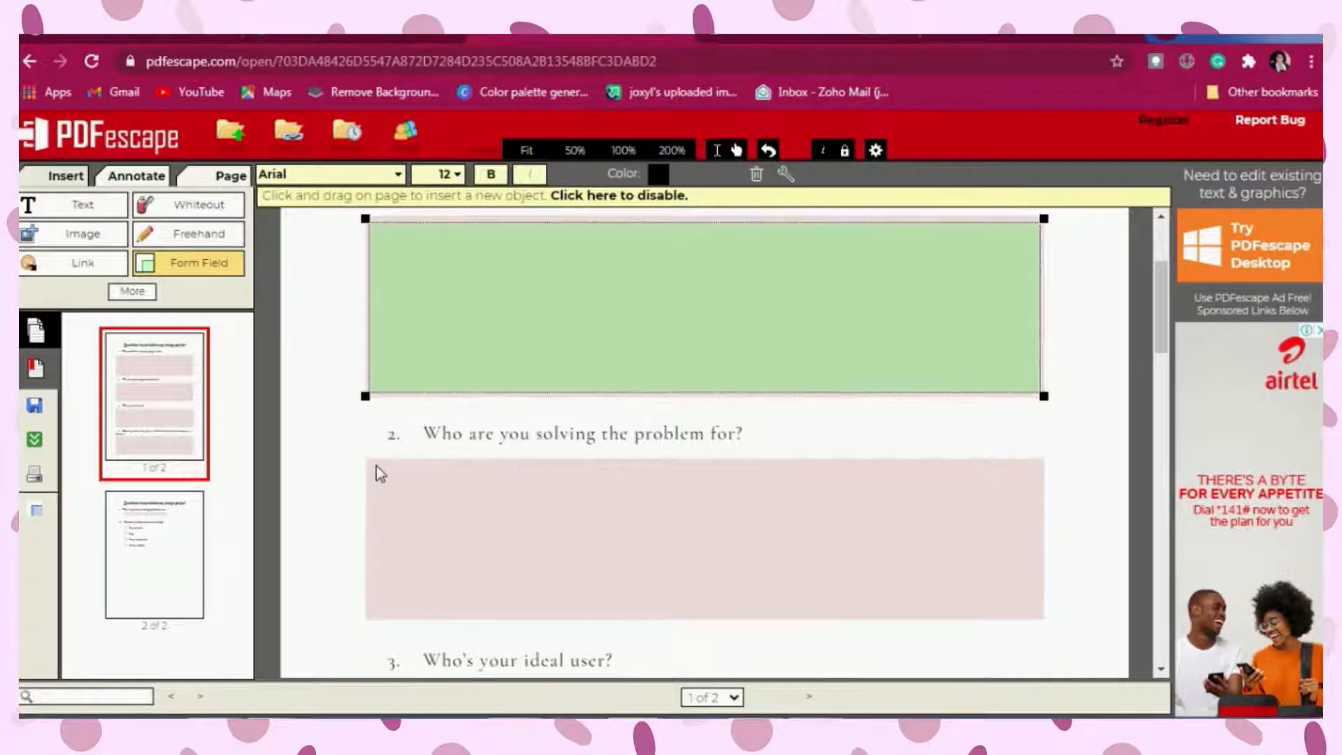
{"action": "left_click_drag", "start_coordinate": [376, 466], "coordinate": [1040, 619]}
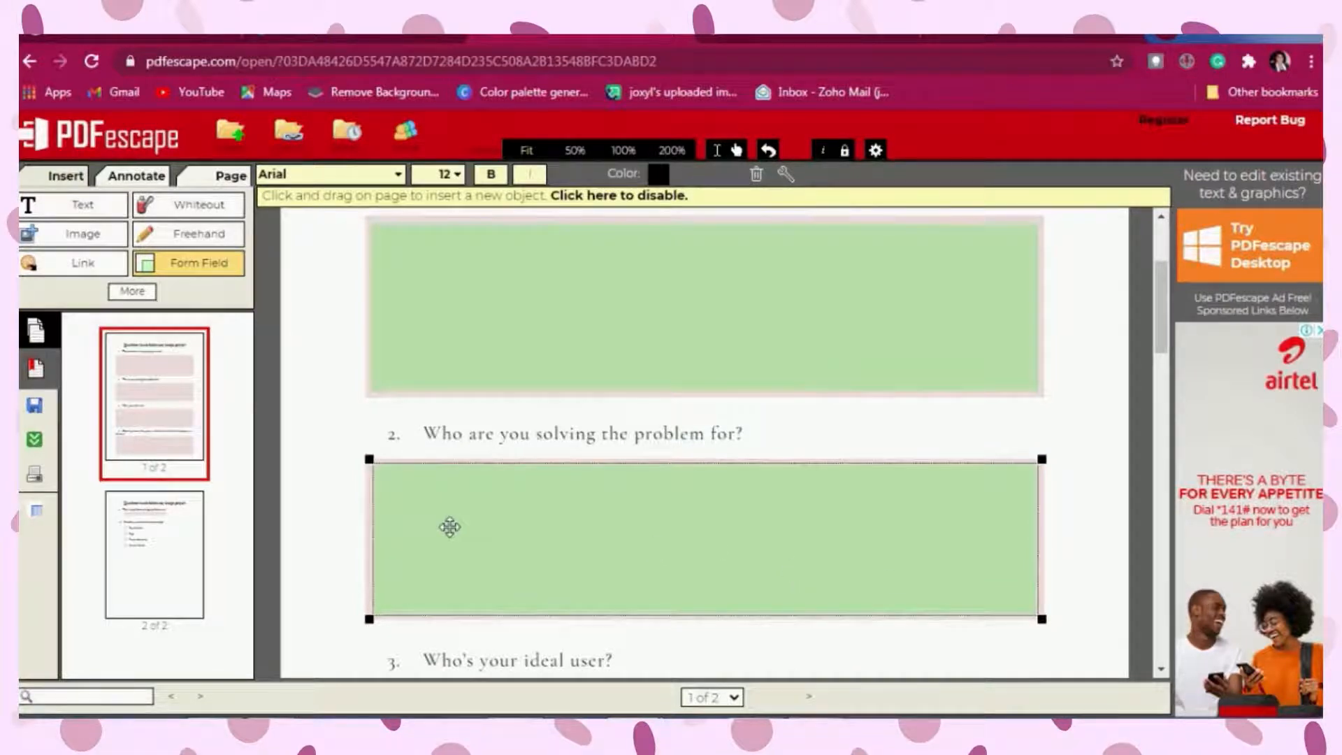
Step: Examine the font, text size and colour choices for question 2's form field, keeping Arial as the font
{"action": "left_click", "coordinate": [398, 175]}
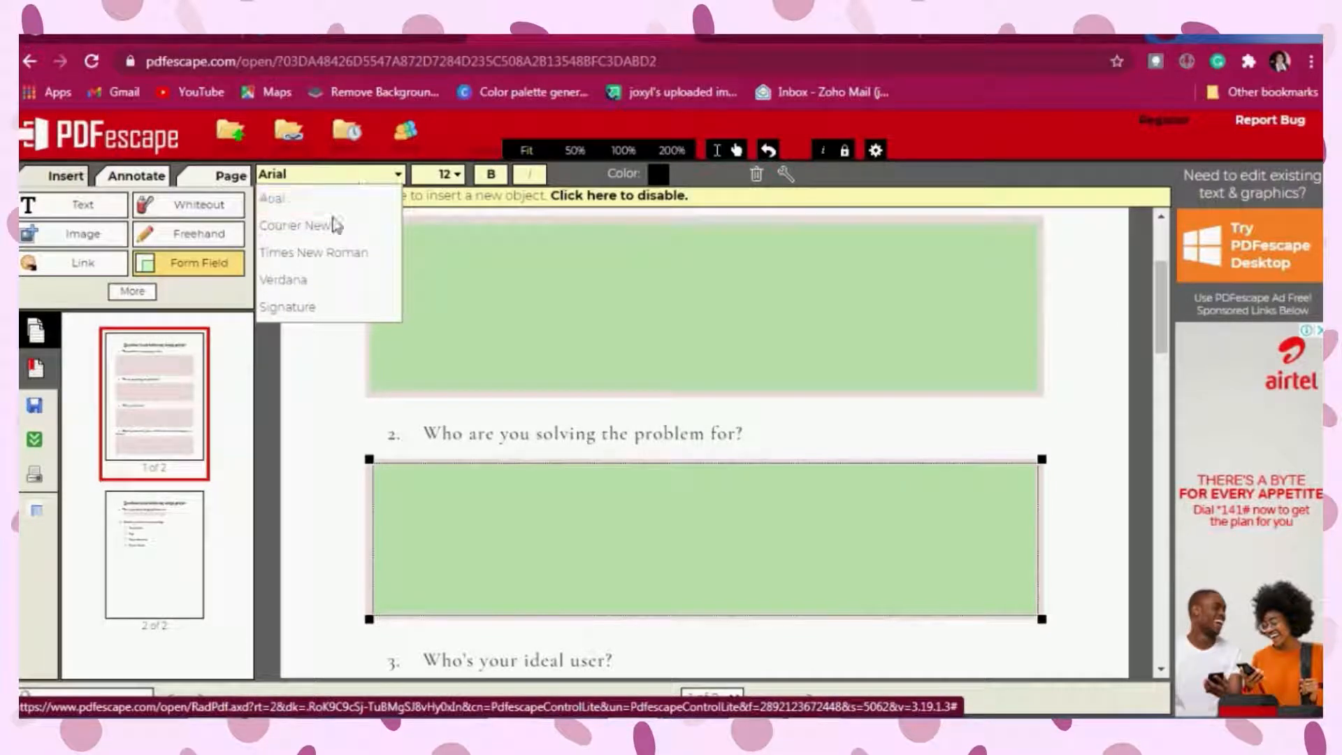
{"action": "left_click", "coordinate": [299, 203]}
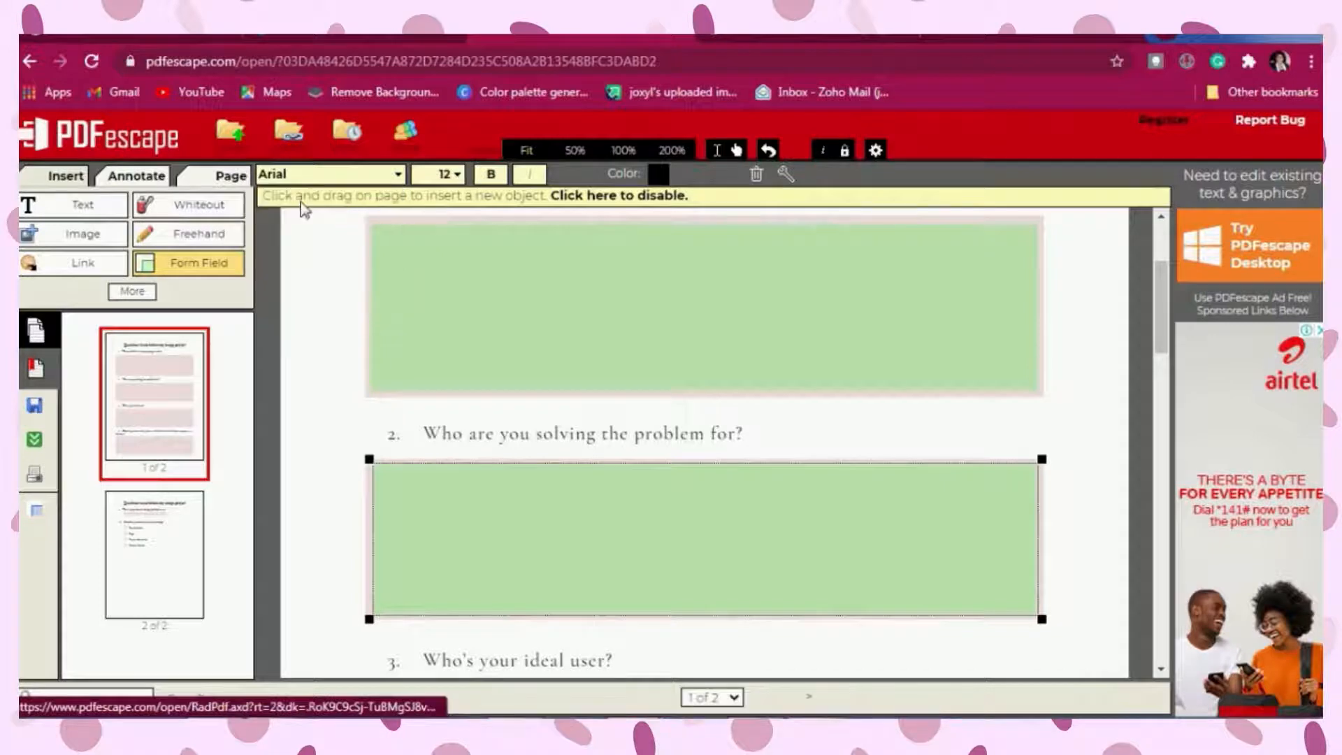
{"action": "left_click", "coordinate": [457, 175]}
{"action": "scroll", "coordinate": [445, 484], "scroll_direction": "down", "scroll_amount": 3}
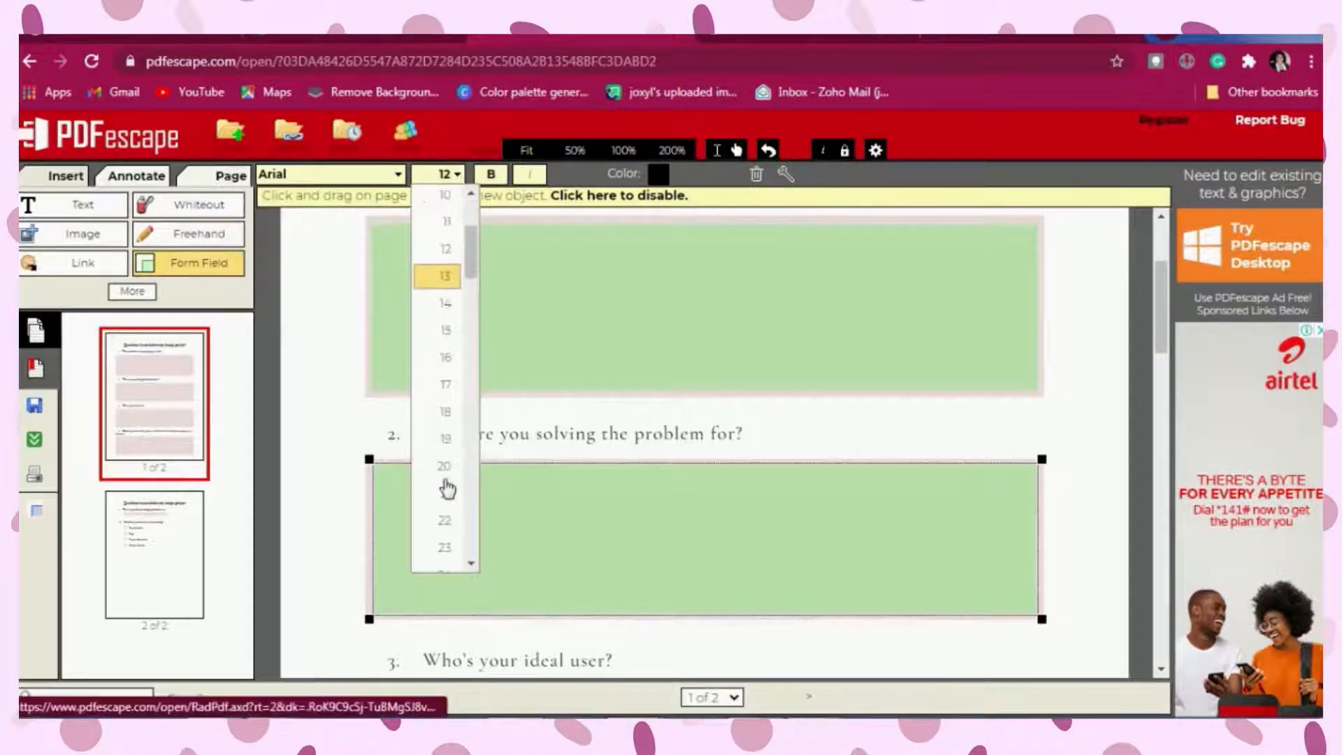
{"action": "scroll", "coordinate": [446, 486], "scroll_direction": "up", "scroll_amount": 3}
{"action": "scroll", "coordinate": [447, 482], "scroll_direction": "down", "scroll_amount": 5}
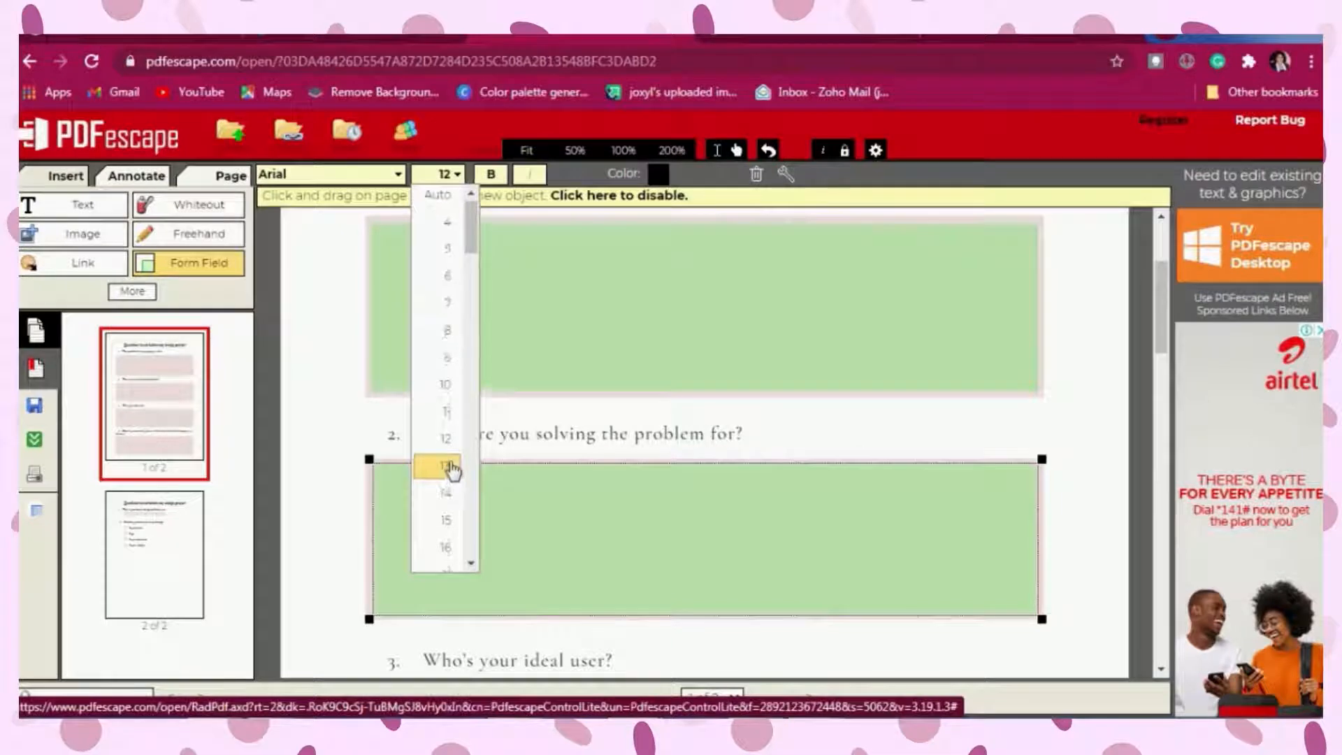
{"action": "scroll", "coordinate": [453, 470], "scroll_direction": "up", "scroll_amount": 2}
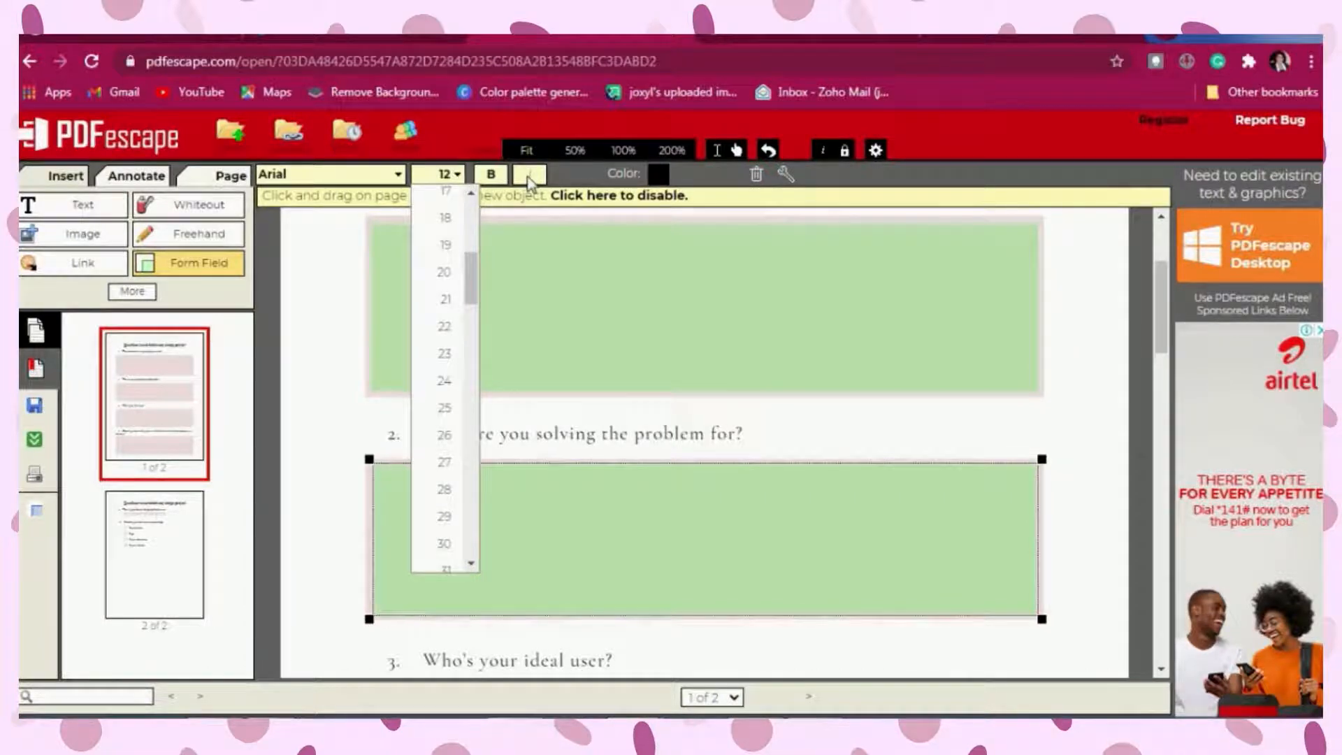
{"action": "left_click", "coordinate": [657, 178]}
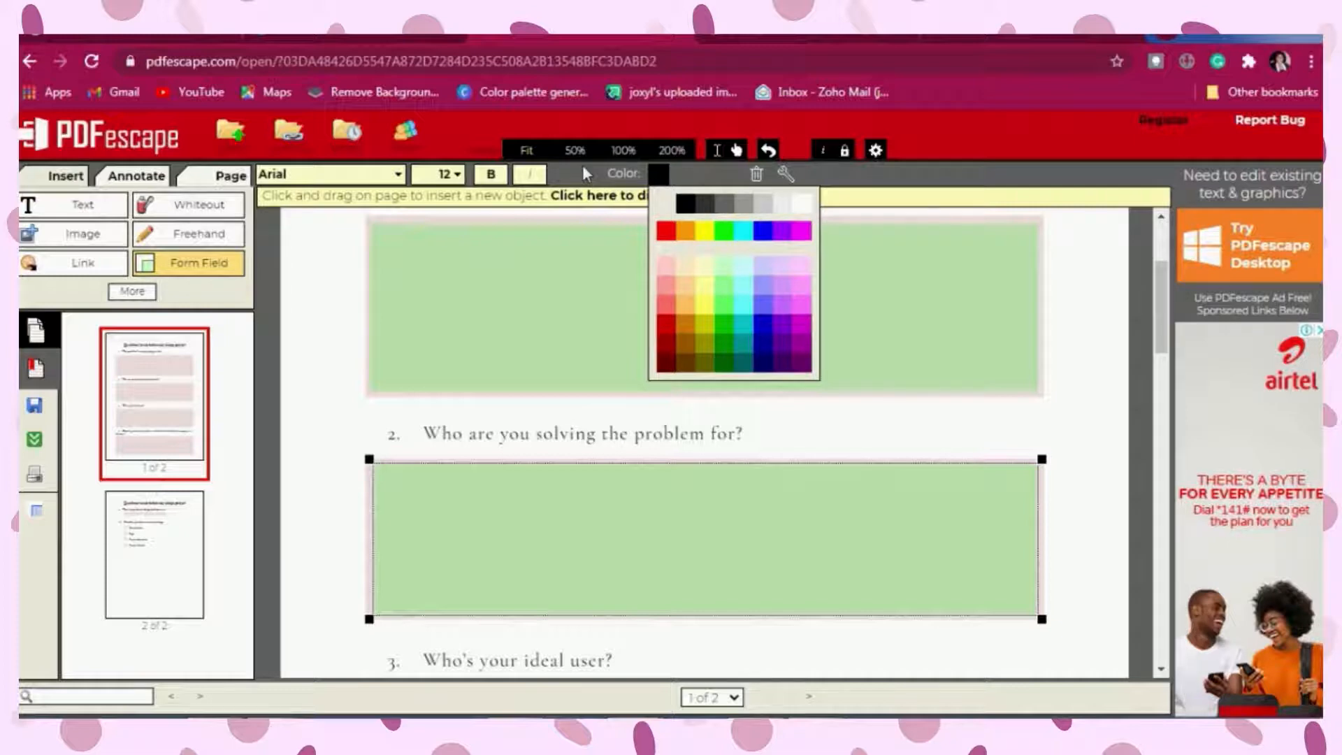
Step: Add paragraph form fields over the shaded answer boxes of questions 3 and 4
{"action": "scroll", "coordinate": [599, 430], "scroll_direction": "down", "scroll_amount": 2}
{"action": "scroll", "coordinate": [600, 428], "scroll_direction": "down", "scroll_amount": 5}
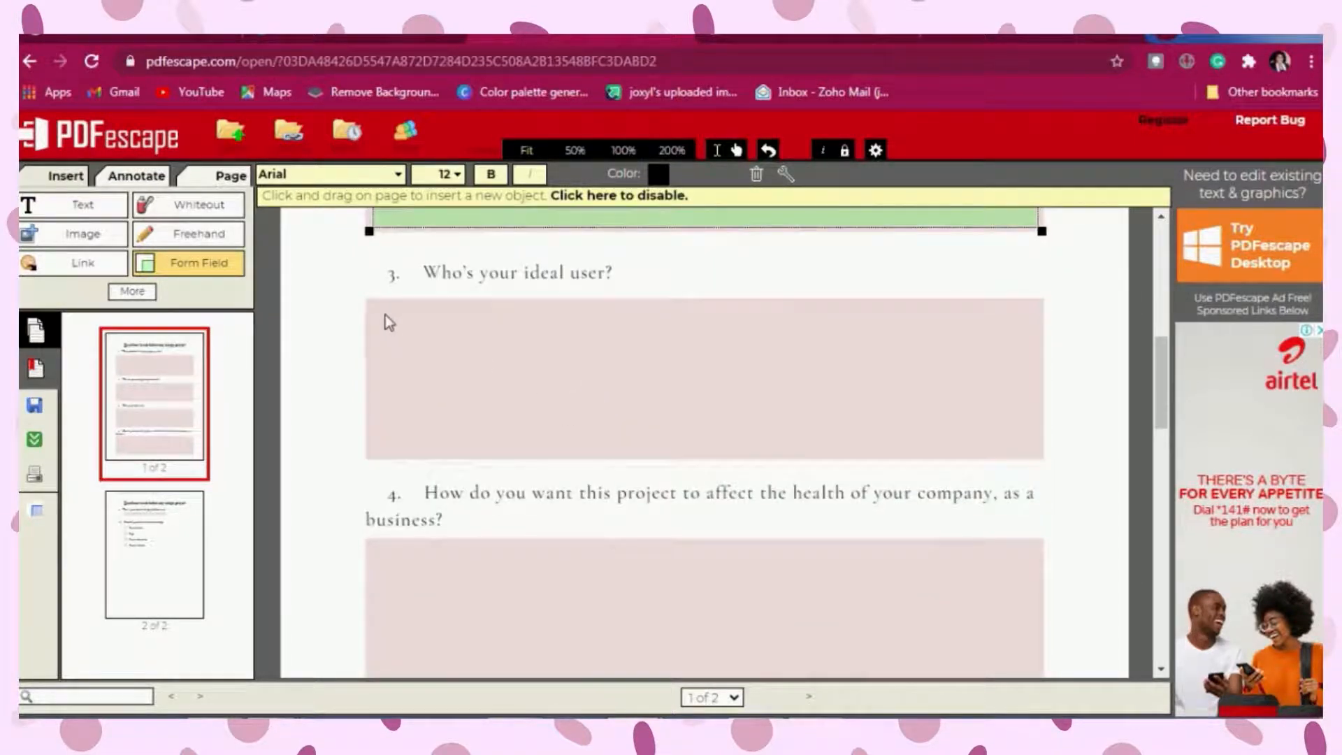
{"action": "left_click_drag", "start_coordinate": [377, 307], "coordinate": [1038, 463]}
{"action": "scroll", "coordinate": [659, 548], "scroll_direction": "down", "scroll_amount": 4}
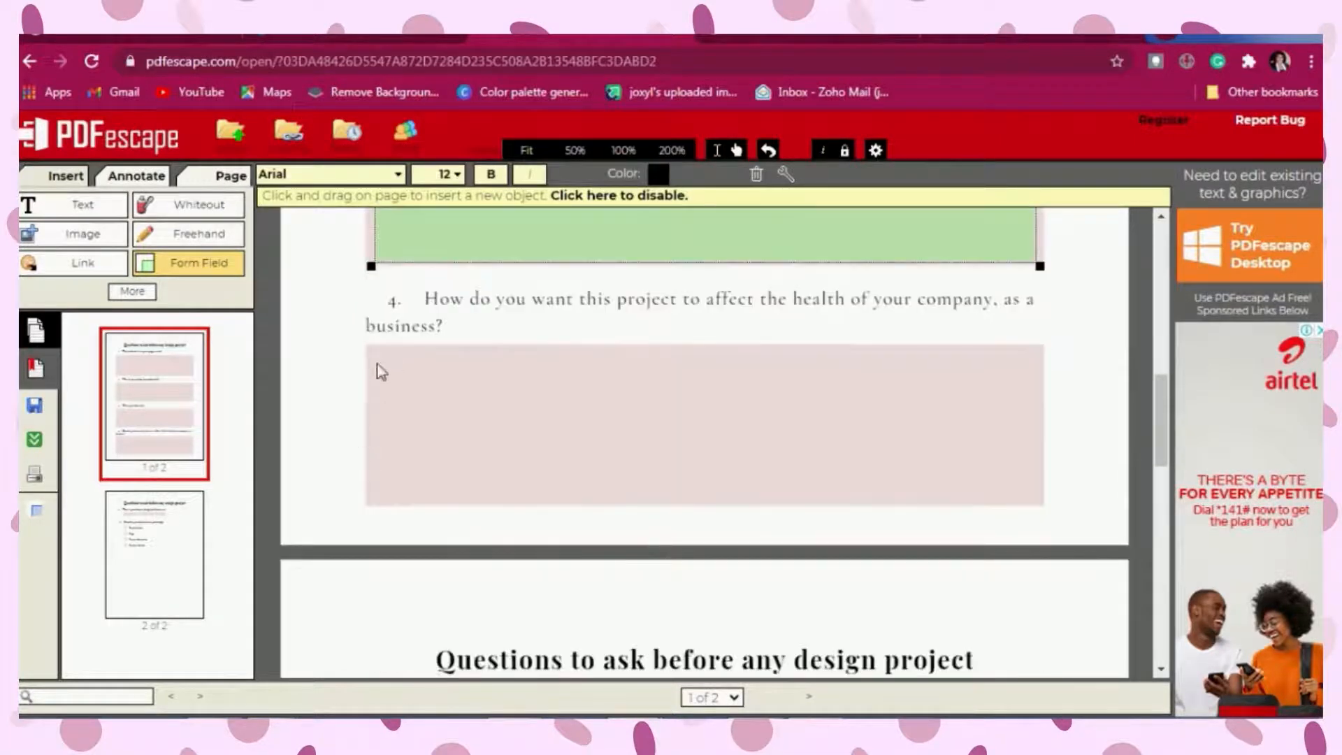
{"action": "left_click", "coordinate": [380, 358]}
{"action": "left_click_drag", "start_coordinate": [380, 358], "coordinate": [1038, 495]}
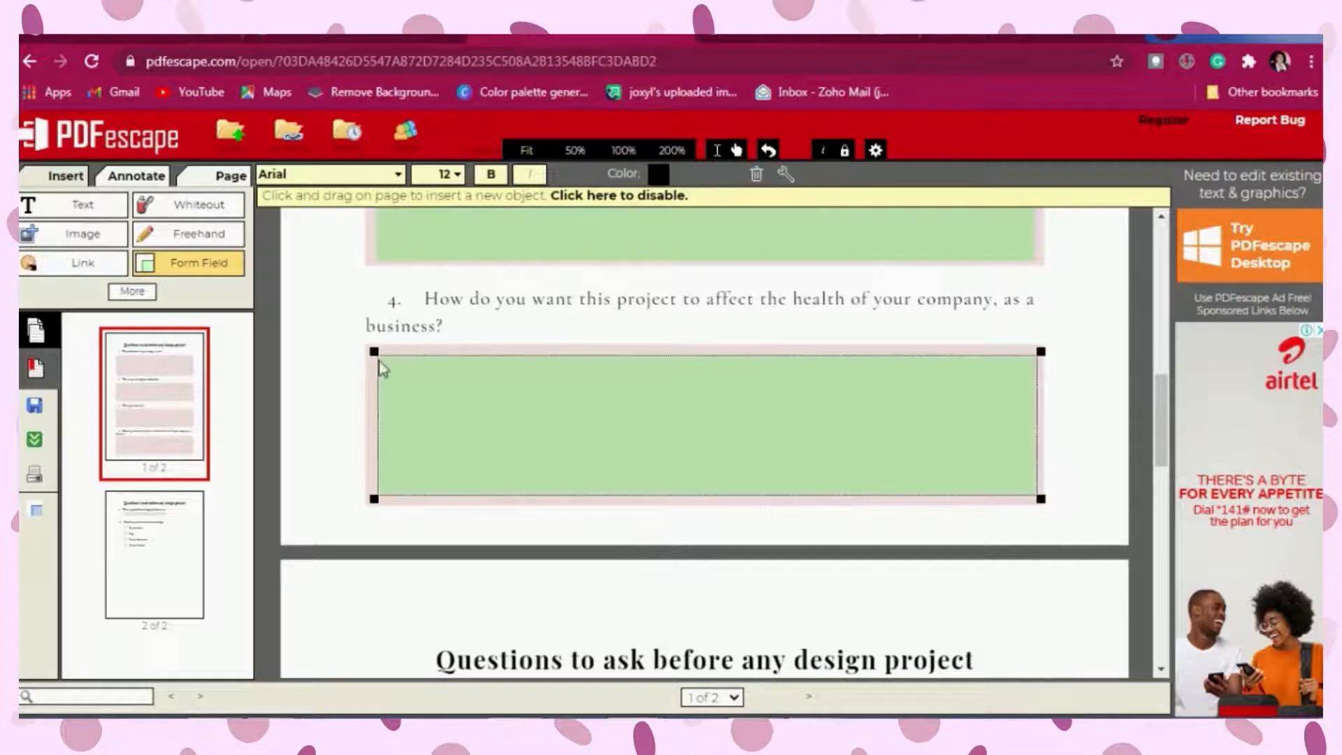
Step: Enlarge the form fields of questions 4 and 3 so they fill their shaded answer boxes more closely
{"action": "left_click_drag", "start_coordinate": [372, 351], "coordinate": [364, 345]}
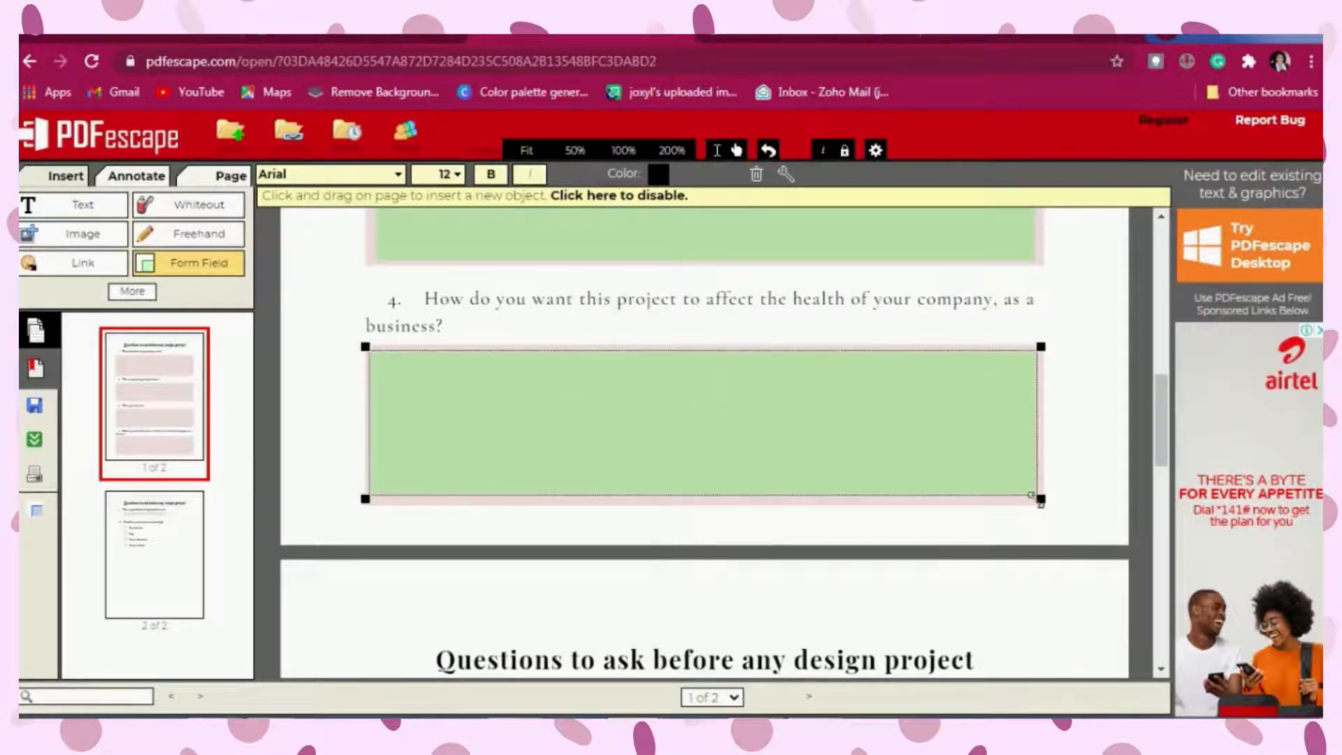
{"action": "left_click_drag", "start_coordinate": [1040, 499], "coordinate": [1041, 503]}
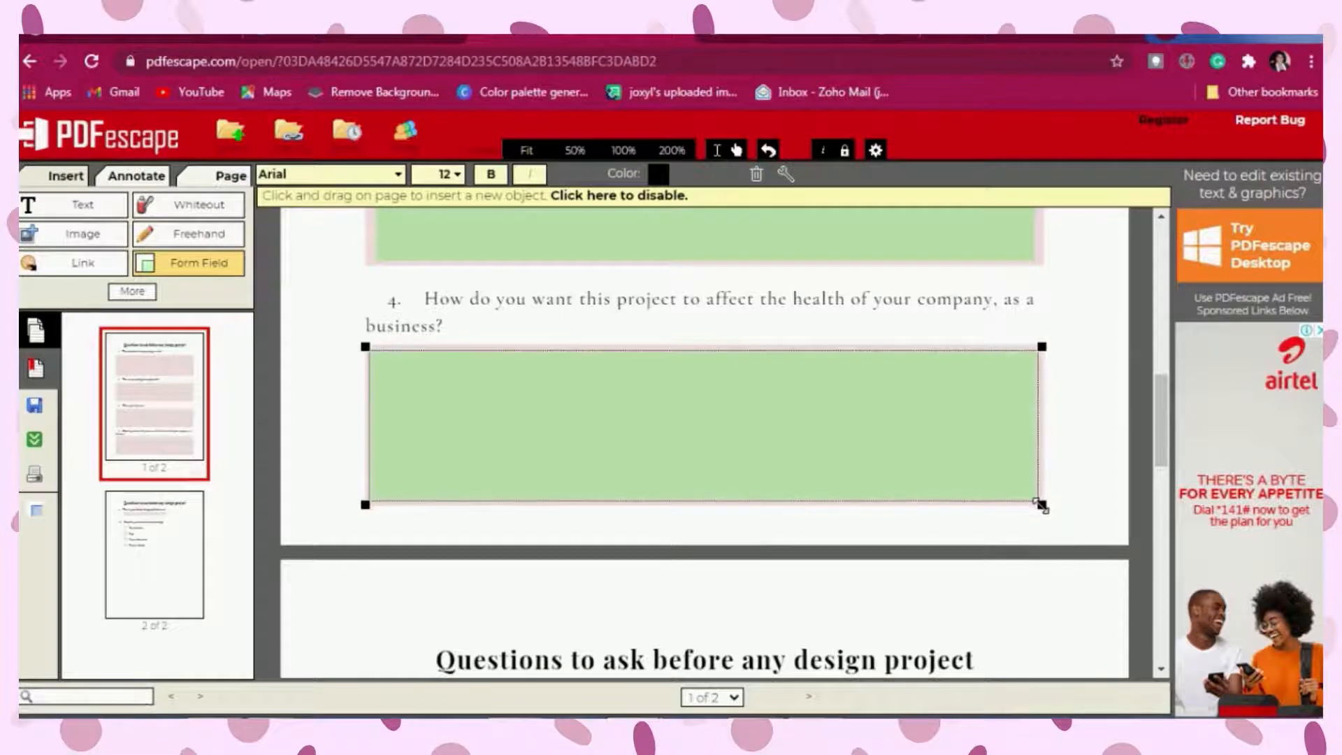
{"action": "scroll", "coordinate": [1081, 480], "scroll_direction": "up", "scroll_amount": 2}
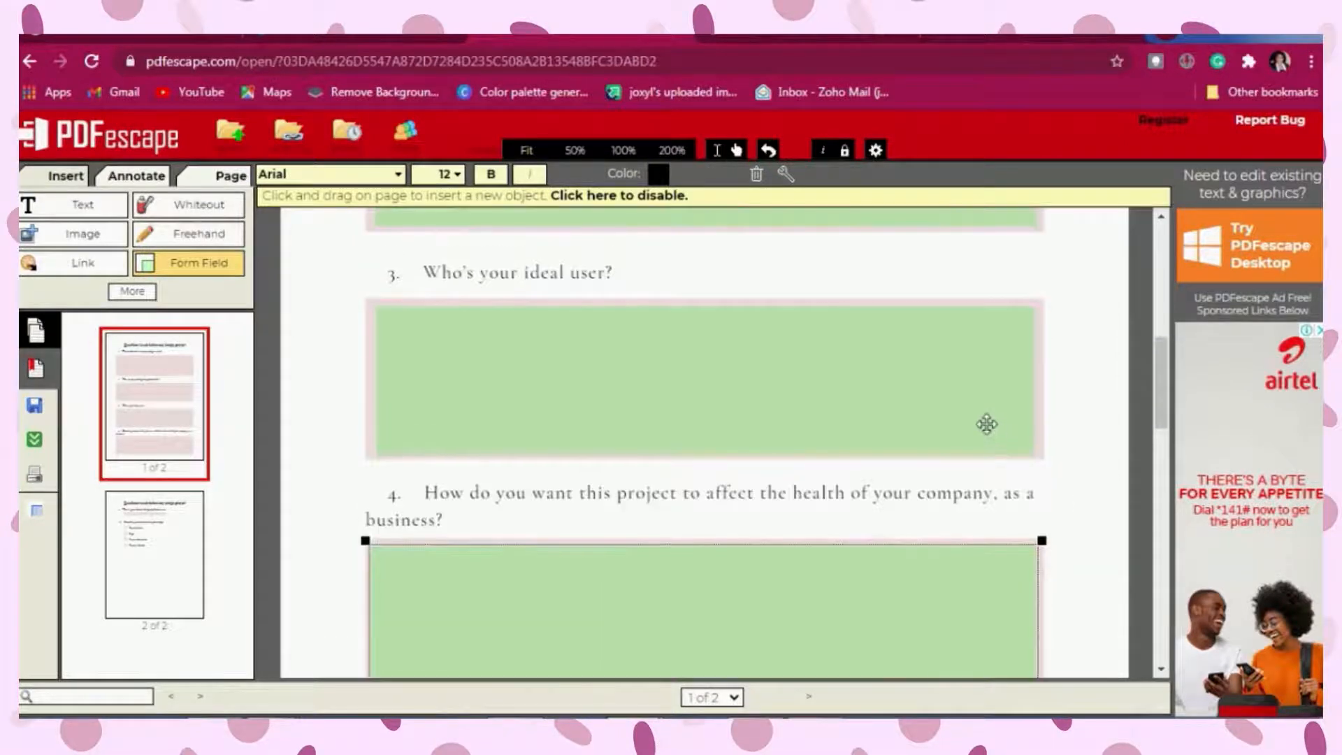
{"action": "left_click", "coordinate": [986, 423]}
{"action": "left_click_drag", "start_coordinate": [1041, 301], "coordinate": [1043, 298]}
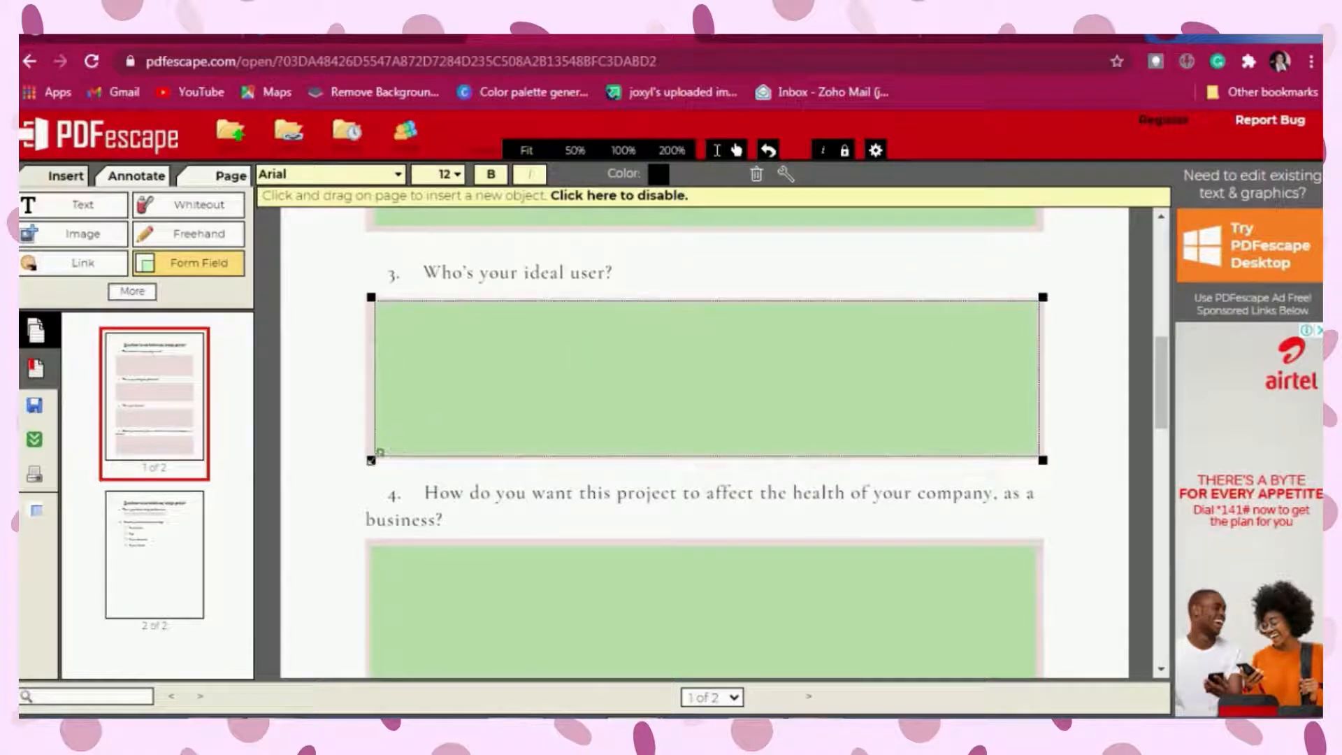
{"action": "left_click_drag", "start_coordinate": [372, 460], "coordinate": [368, 460]}
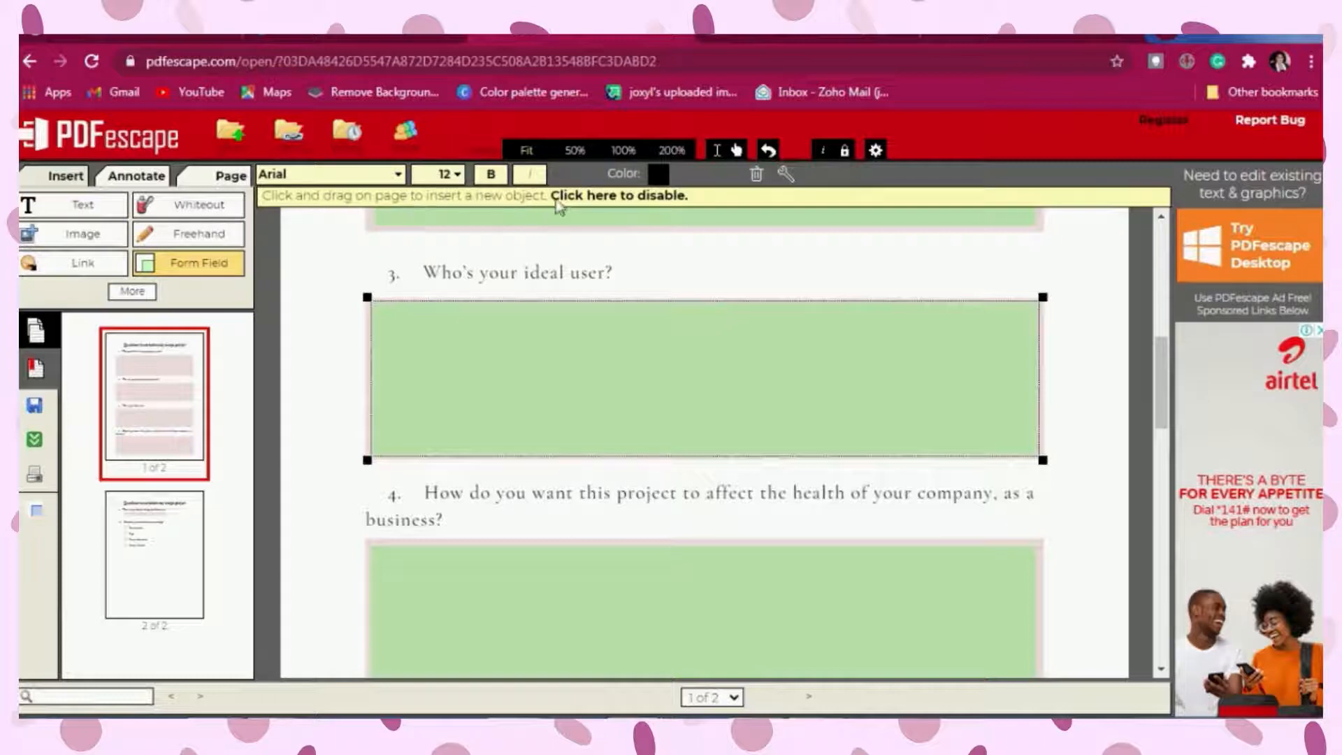
Step: Turn off form field insertion and shift question 4's field slightly to centre it in its shaded box
{"action": "left_click", "coordinate": [620, 201]}
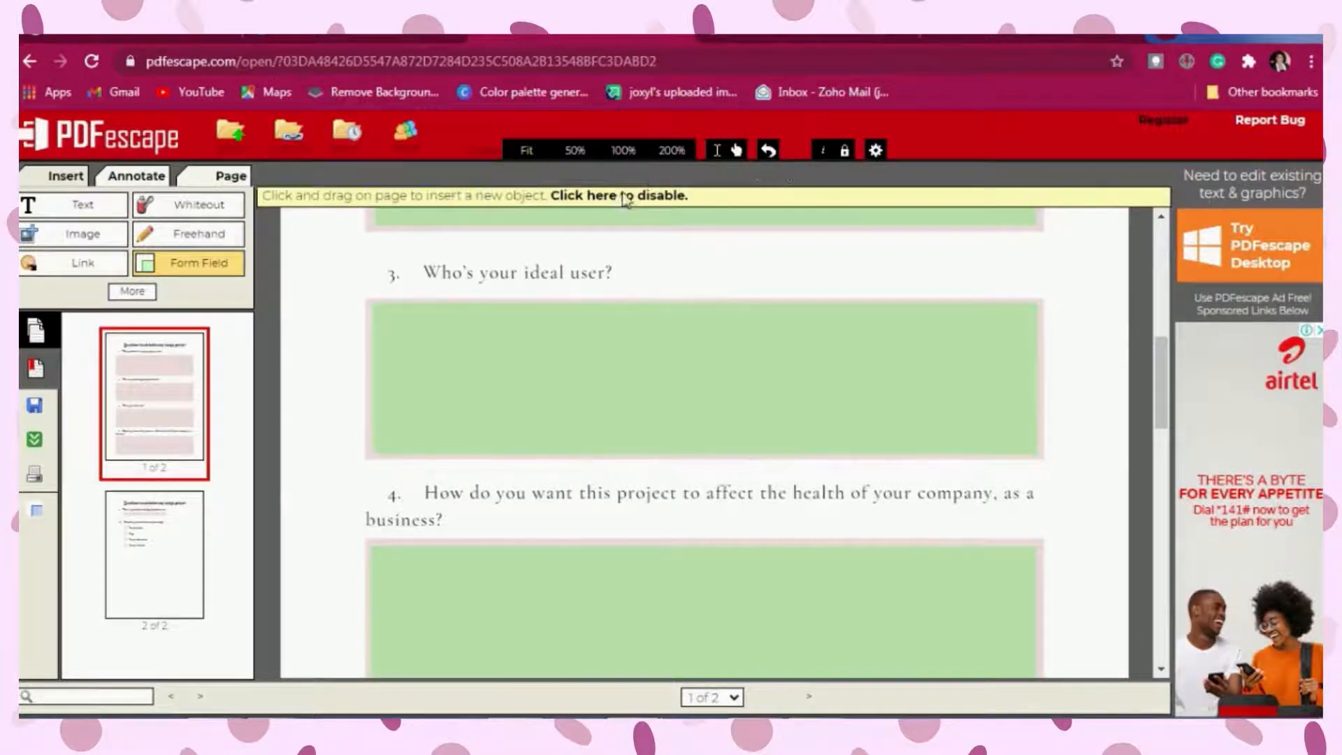
{"action": "scroll", "coordinate": [633, 588], "scroll_direction": "down", "scroll_amount": 4}
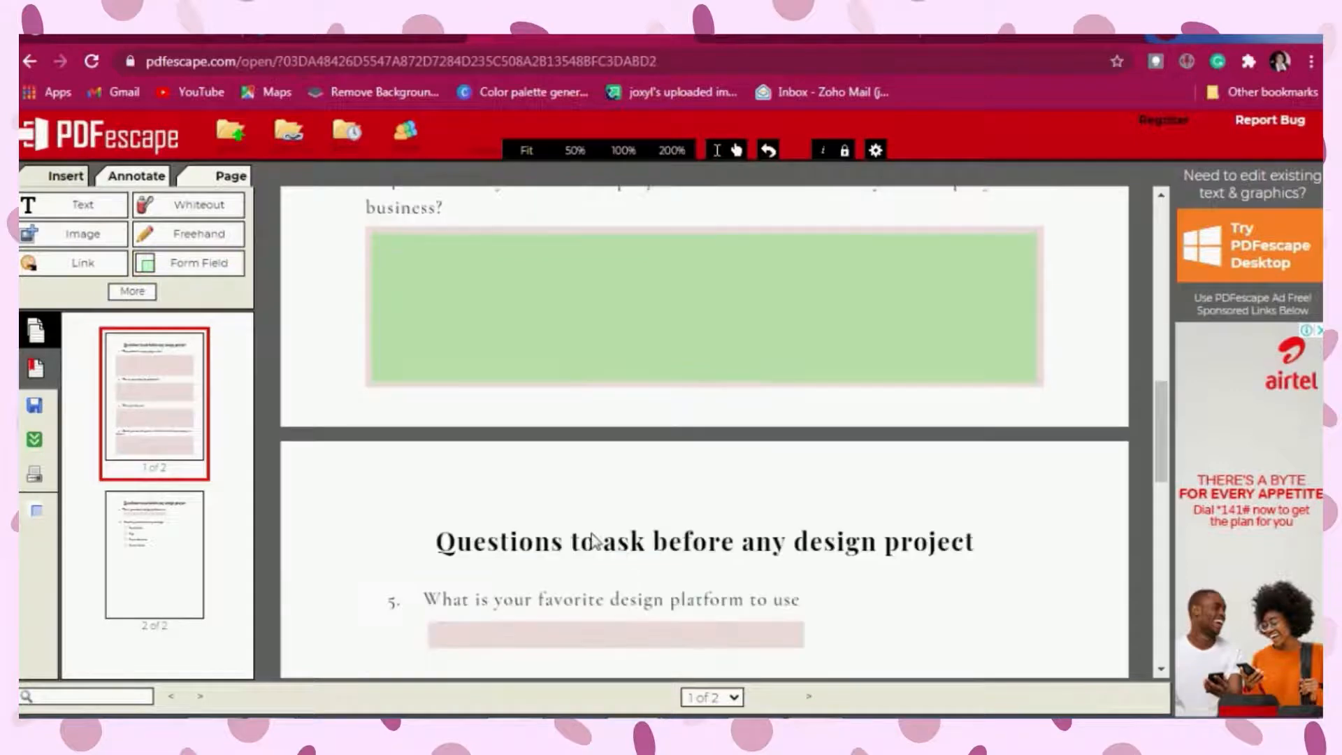
{"action": "scroll", "coordinate": [596, 542], "scroll_direction": "up", "scroll_amount": 3}
{"action": "left_click", "coordinate": [618, 498]}
{"action": "left_click_drag", "start_coordinate": [617, 498], "coordinate": [630, 498]}
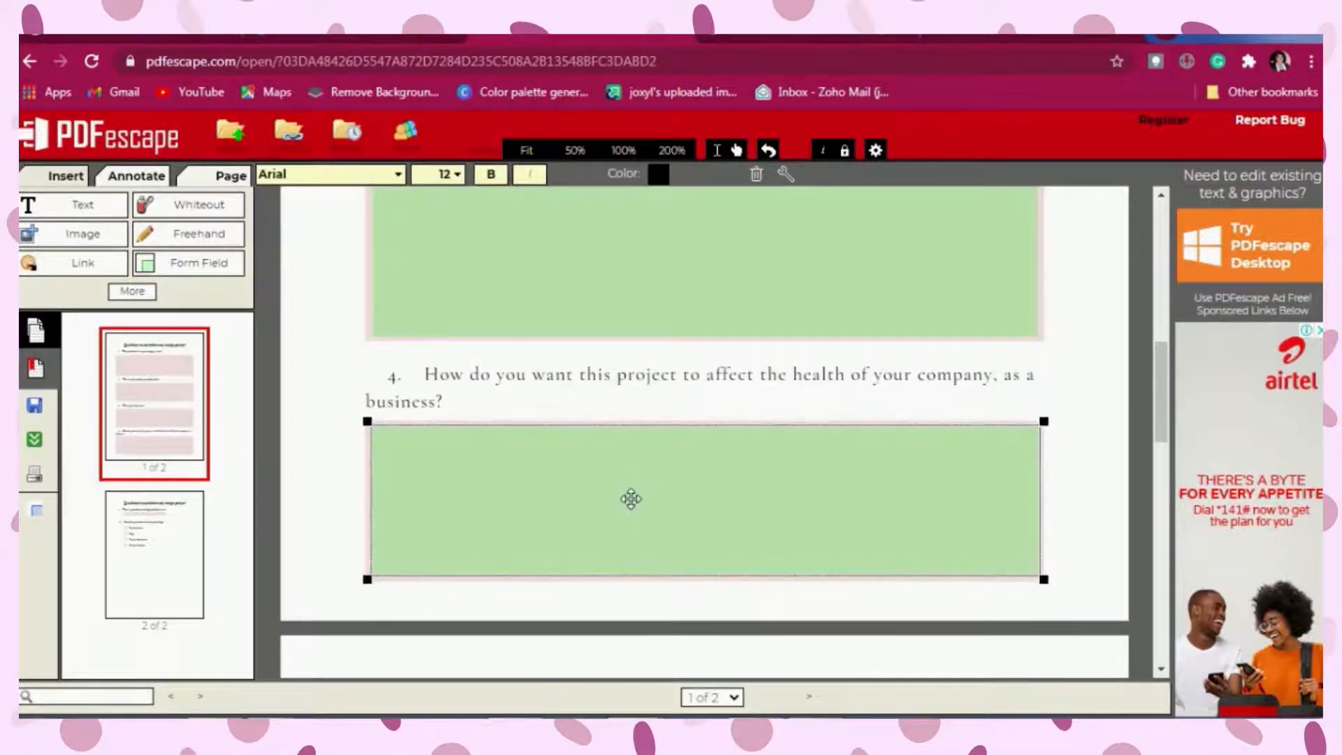
{"action": "scroll", "coordinate": [659, 547], "scroll_direction": "down", "scroll_amount": 2}
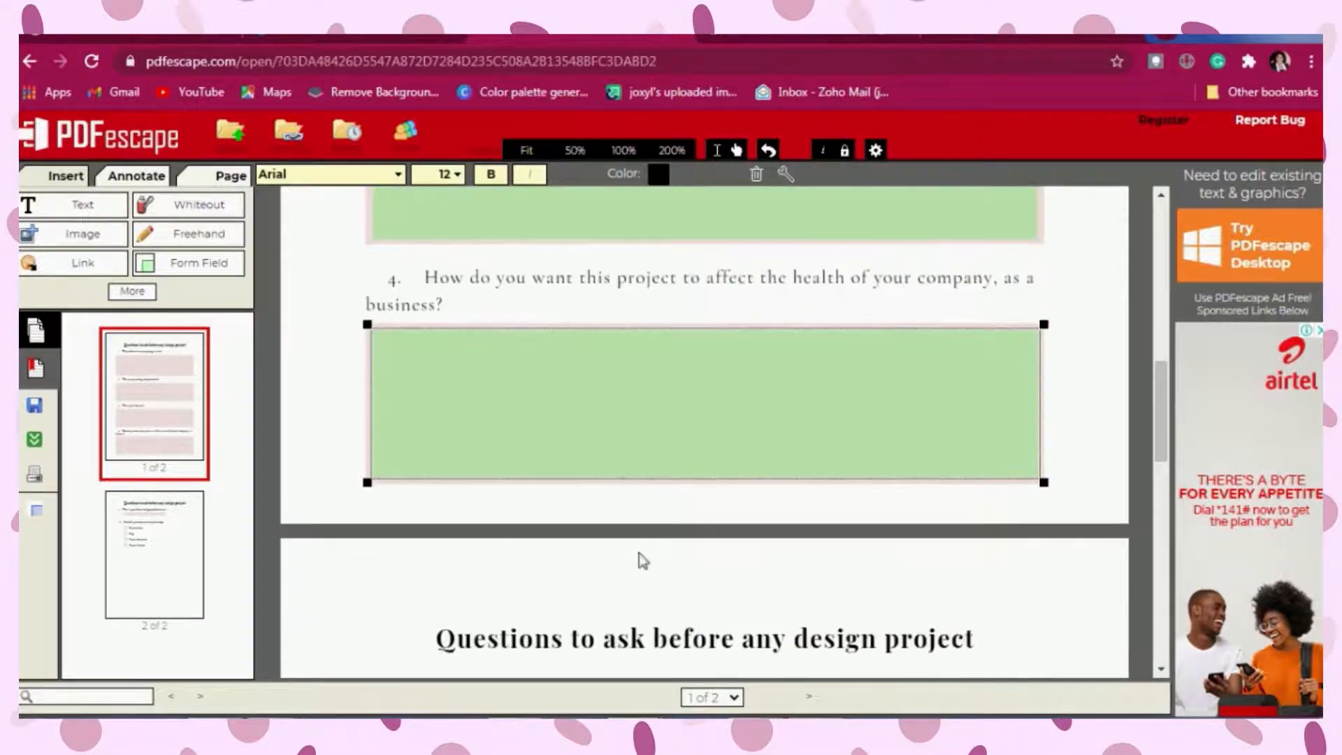
{"action": "left_click", "coordinate": [690, 510]}
Step: Add a dropdown form field over question 5's shaded answer bar on page 2
{"action": "scroll", "coordinate": [350, 557], "scroll_direction": "down", "scroll_amount": 6}
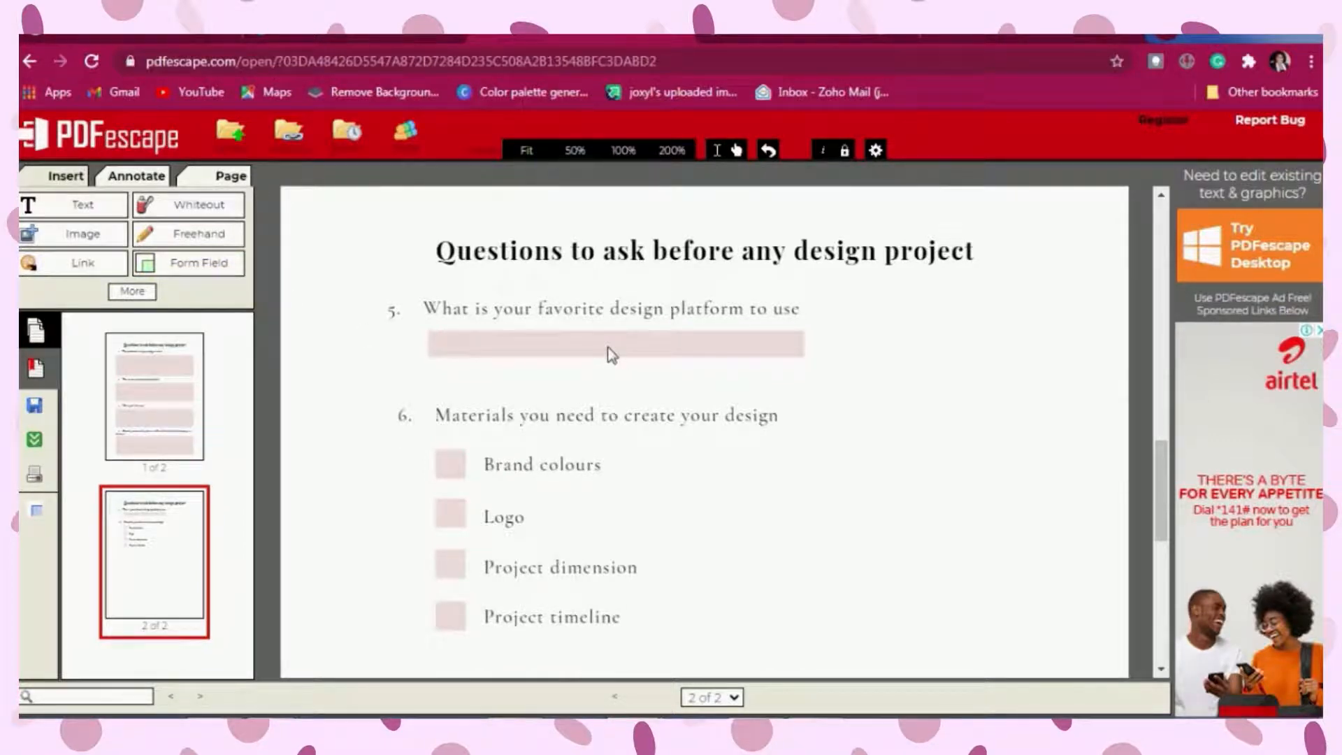
{"action": "left_click", "coordinate": [210, 263]}
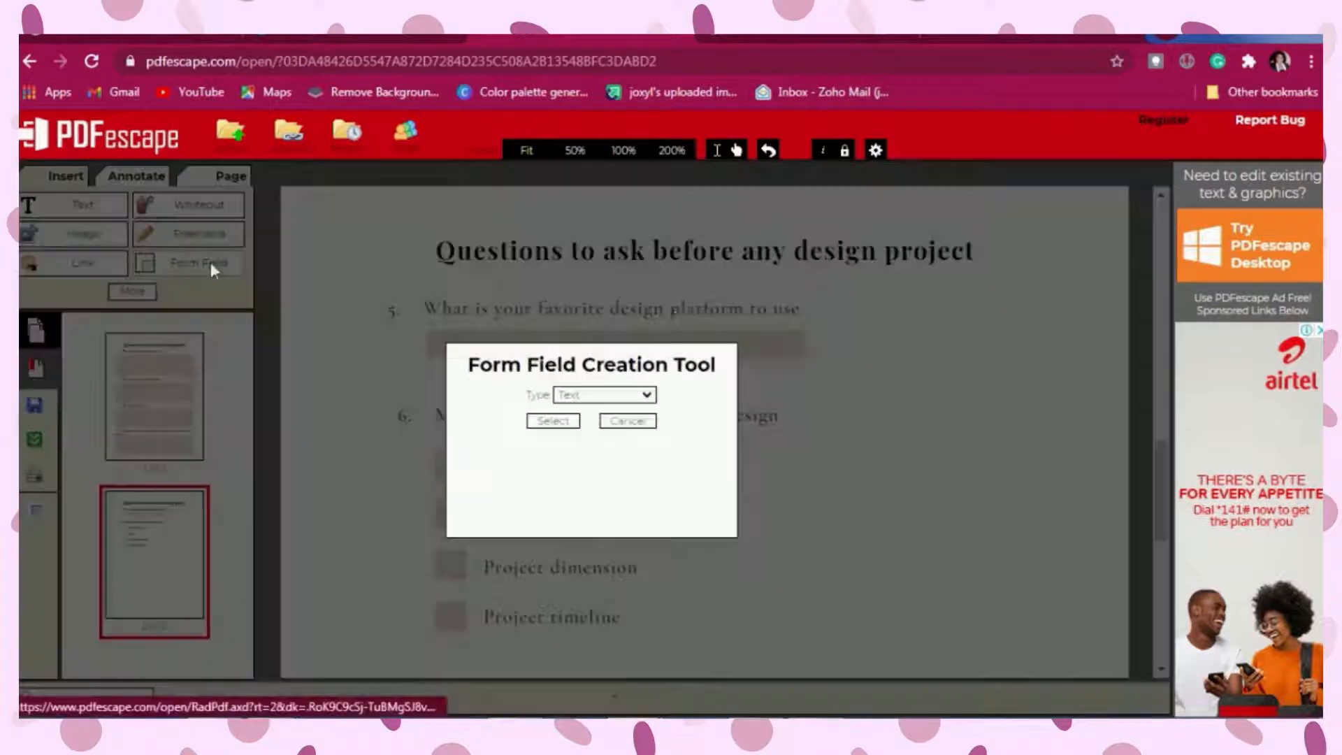
{"action": "left_click", "coordinate": [647, 395]}
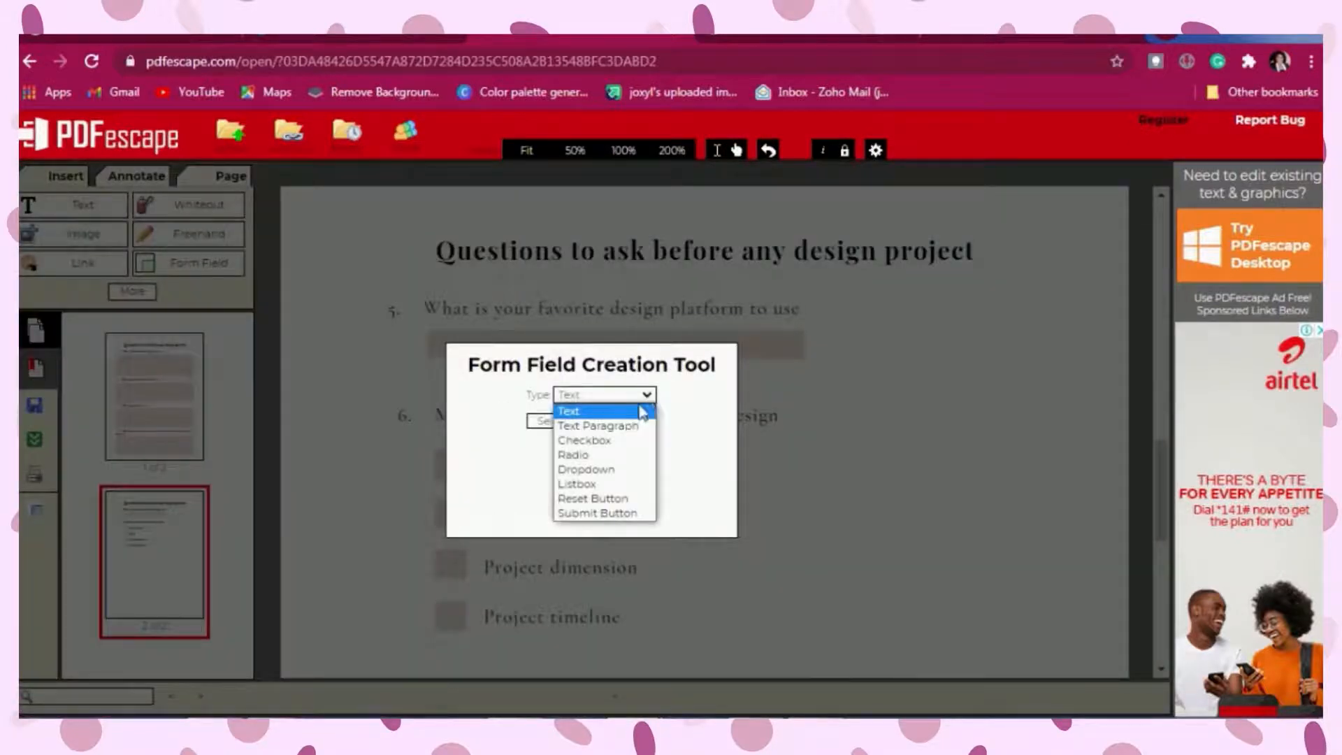
{"action": "left_click", "coordinate": [593, 470]}
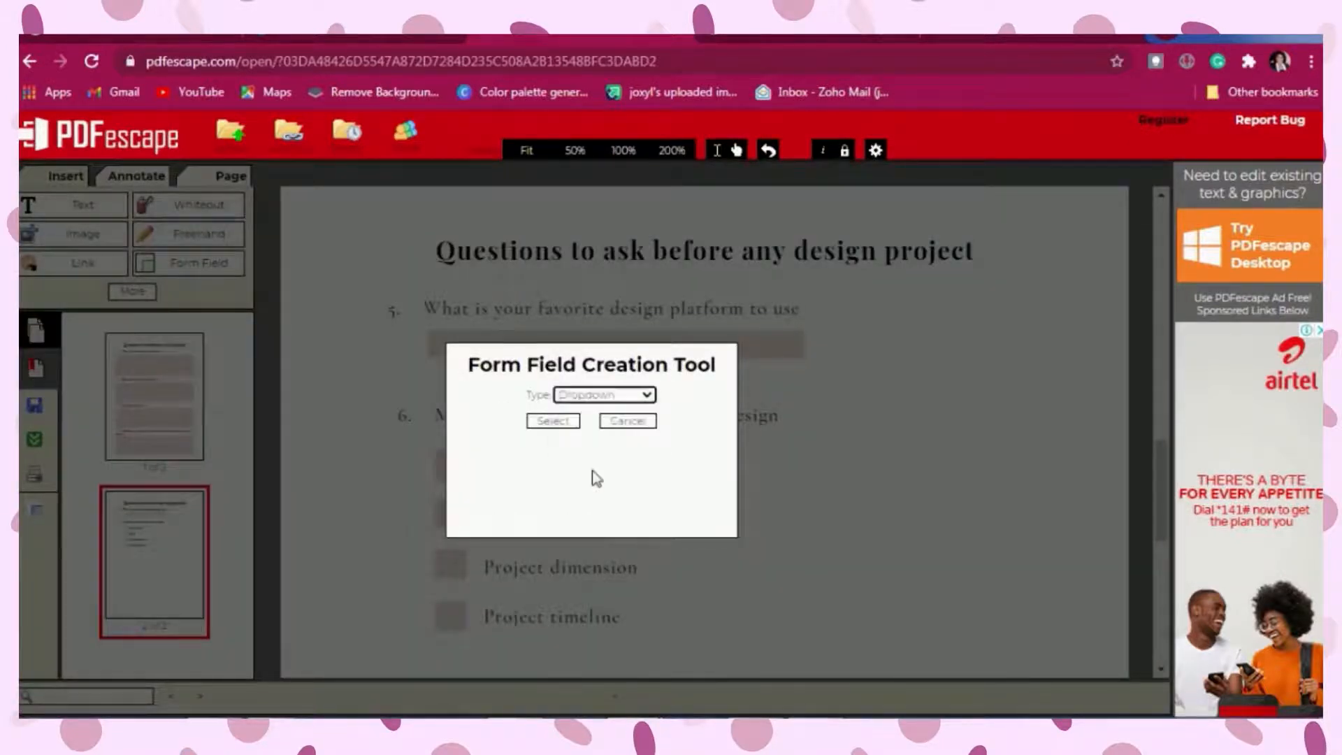
{"action": "left_click", "coordinate": [553, 422]}
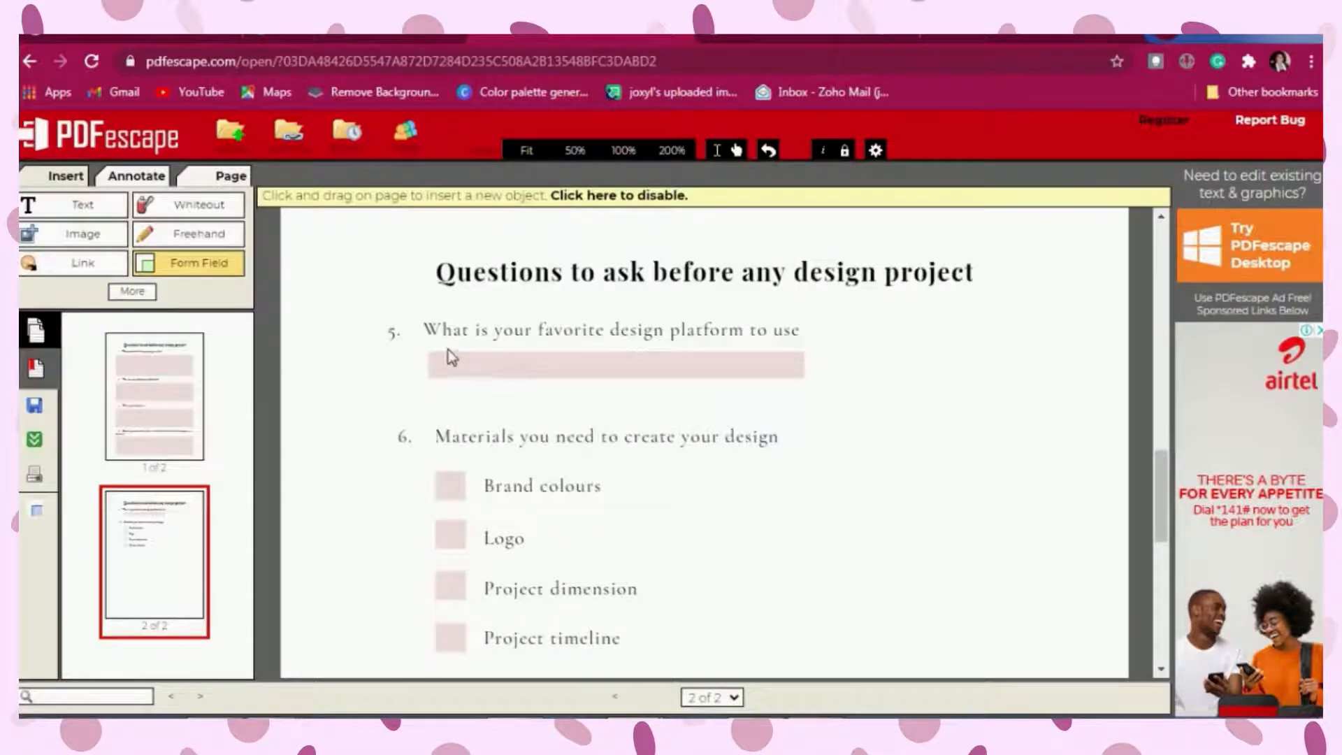
{"action": "left_click_drag", "start_coordinate": [434, 359], "coordinate": [793, 379]}
{"action": "left_click_drag", "start_coordinate": [795, 373], "coordinate": [797, 375]}
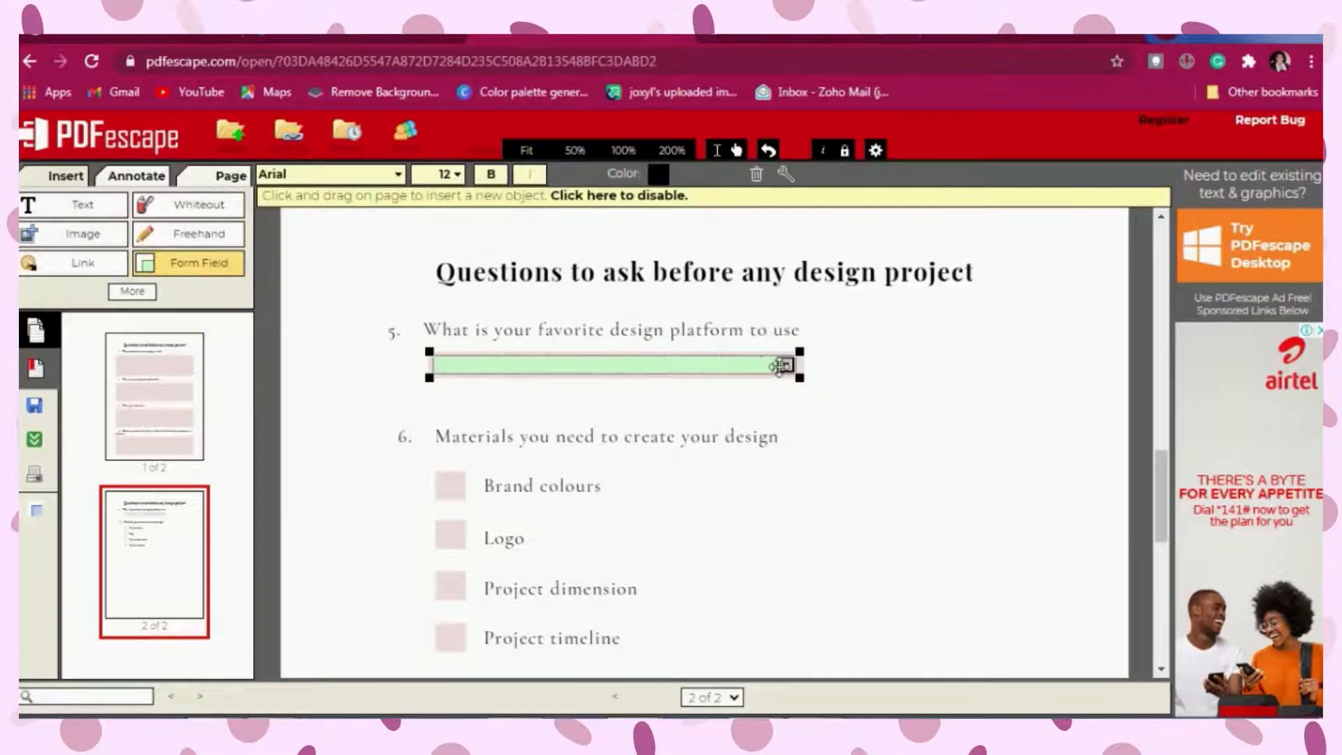
Step: Give question 5's dropdown the field options canva, crello, adobe and gimp, one per line
{"action": "left_click", "coordinate": [787, 177]}
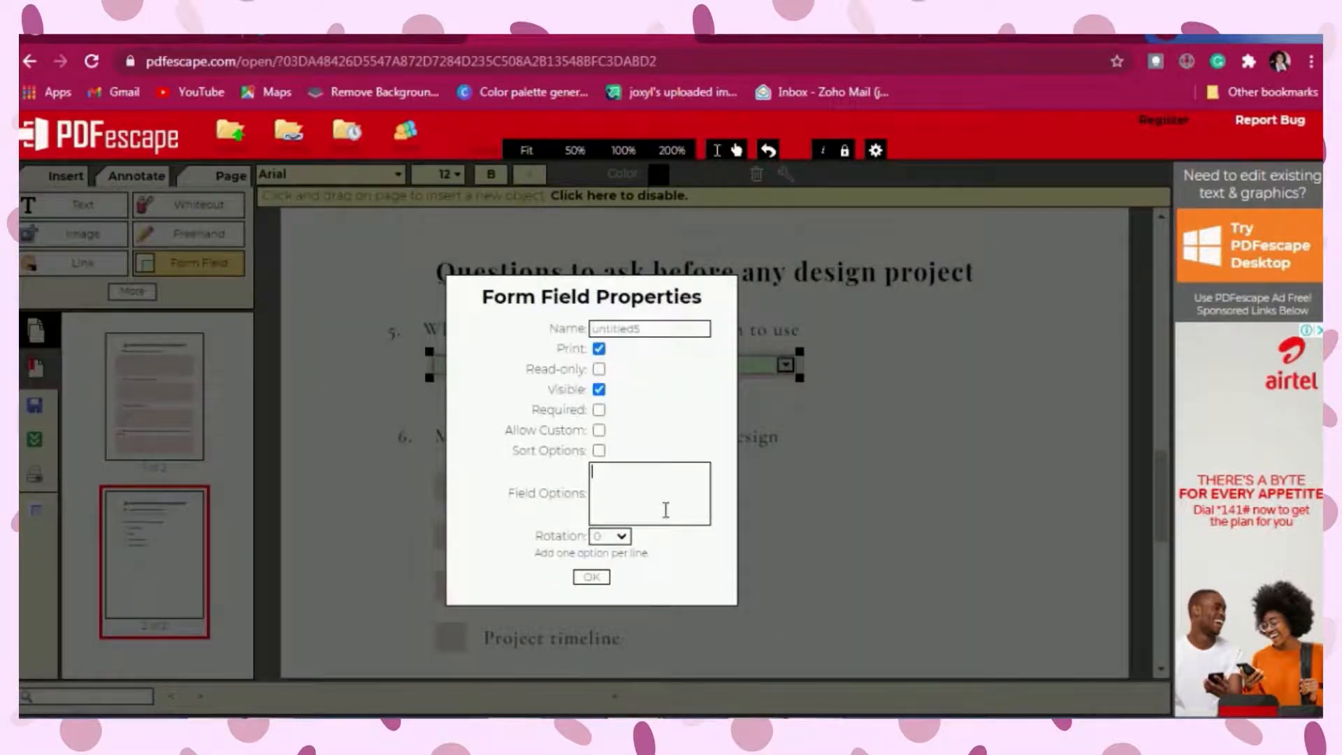
{"action": "type", "text": "canva "}
{"action": "type", "text": "crello "}
{"action": "type", "text": "adobe "}
{"action": "type", "text": "gimp"}
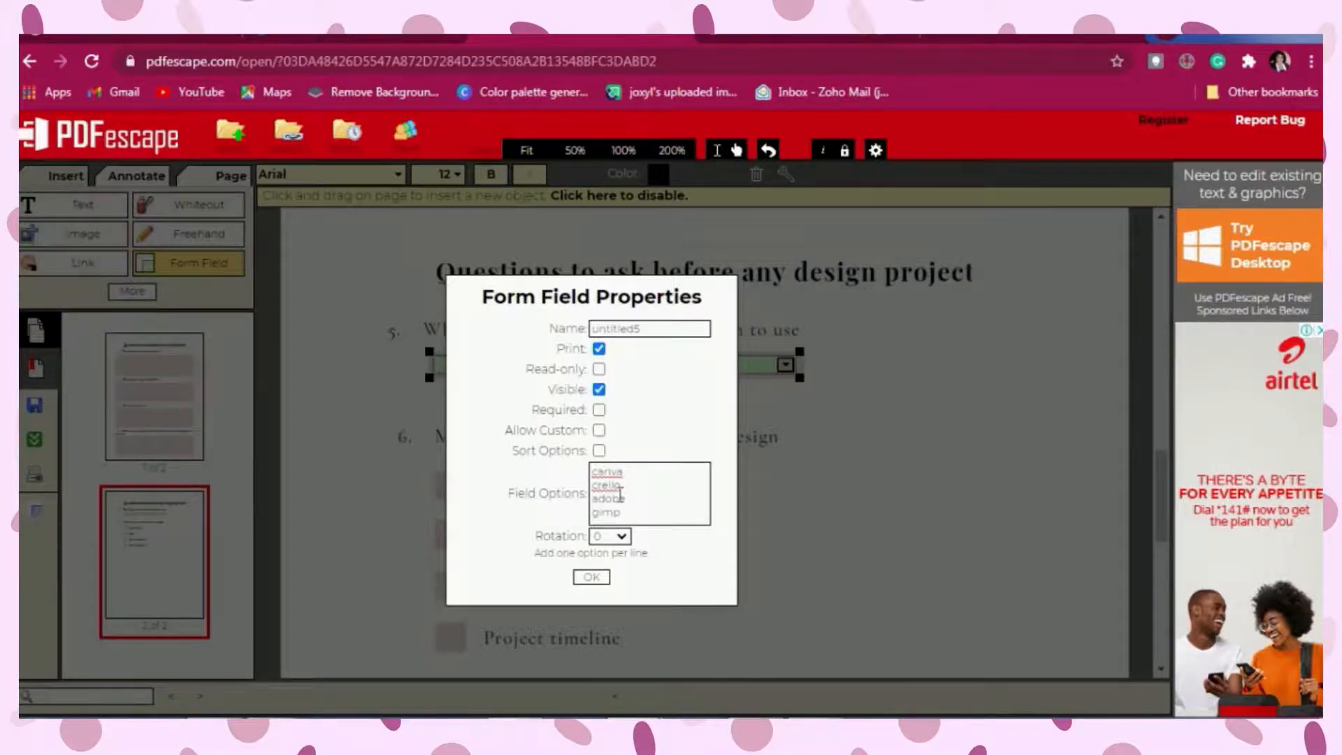
{"action": "left_click", "coordinate": [591, 577]}
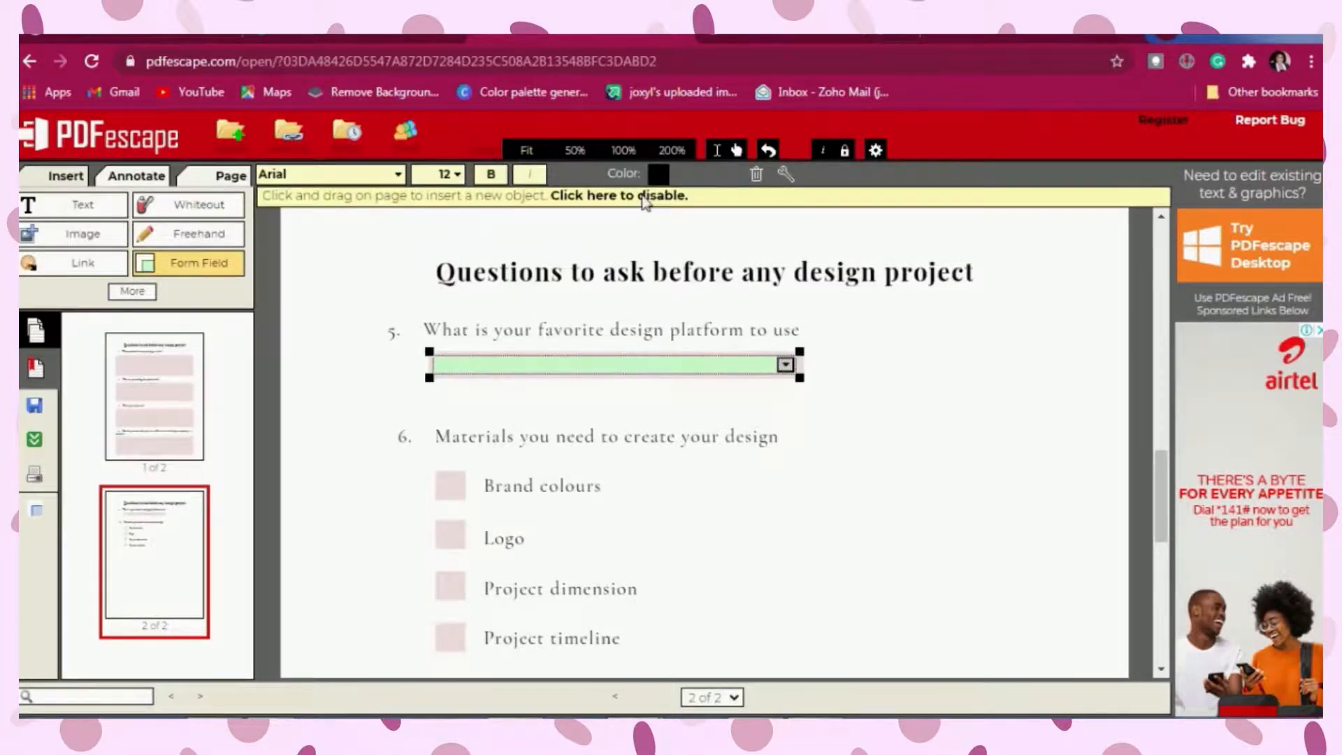
Step: Turn off form field insertion and preview the option list of question 5's dropdown without choosing an entry
{"action": "left_click", "coordinate": [644, 202]}
{"action": "left_click", "coordinate": [785, 342]}
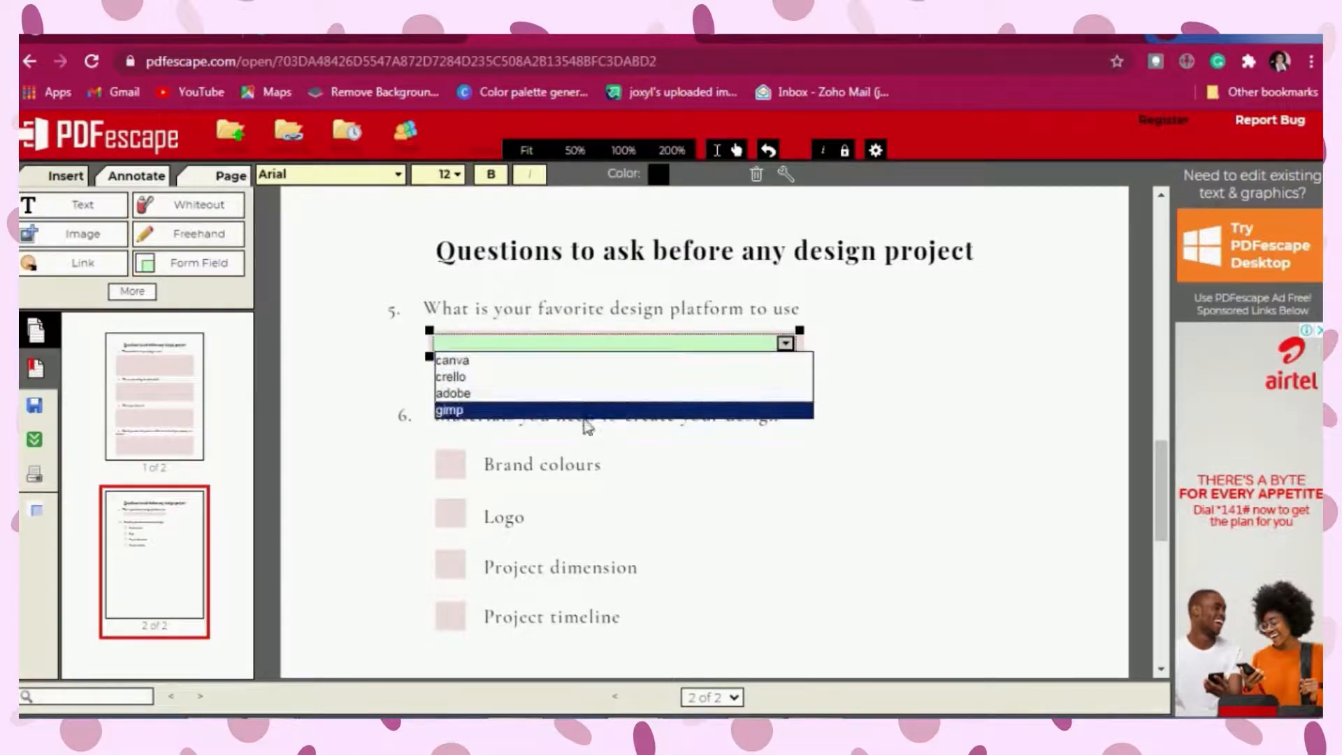
{"action": "left_click", "coordinate": [699, 495]}
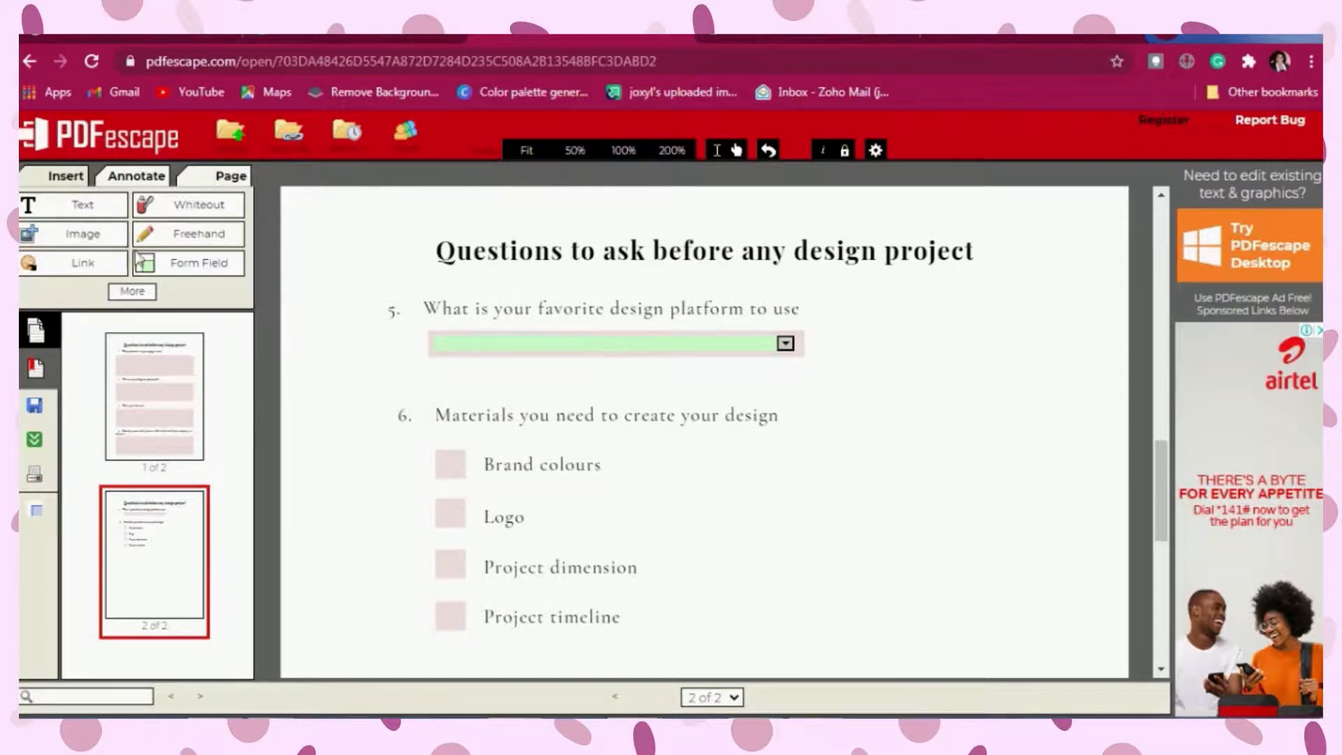
Step: Add checkbox form fields over the four shaded squares of question 6, then turn off form field insertion
{"action": "left_click", "coordinate": [161, 263]}
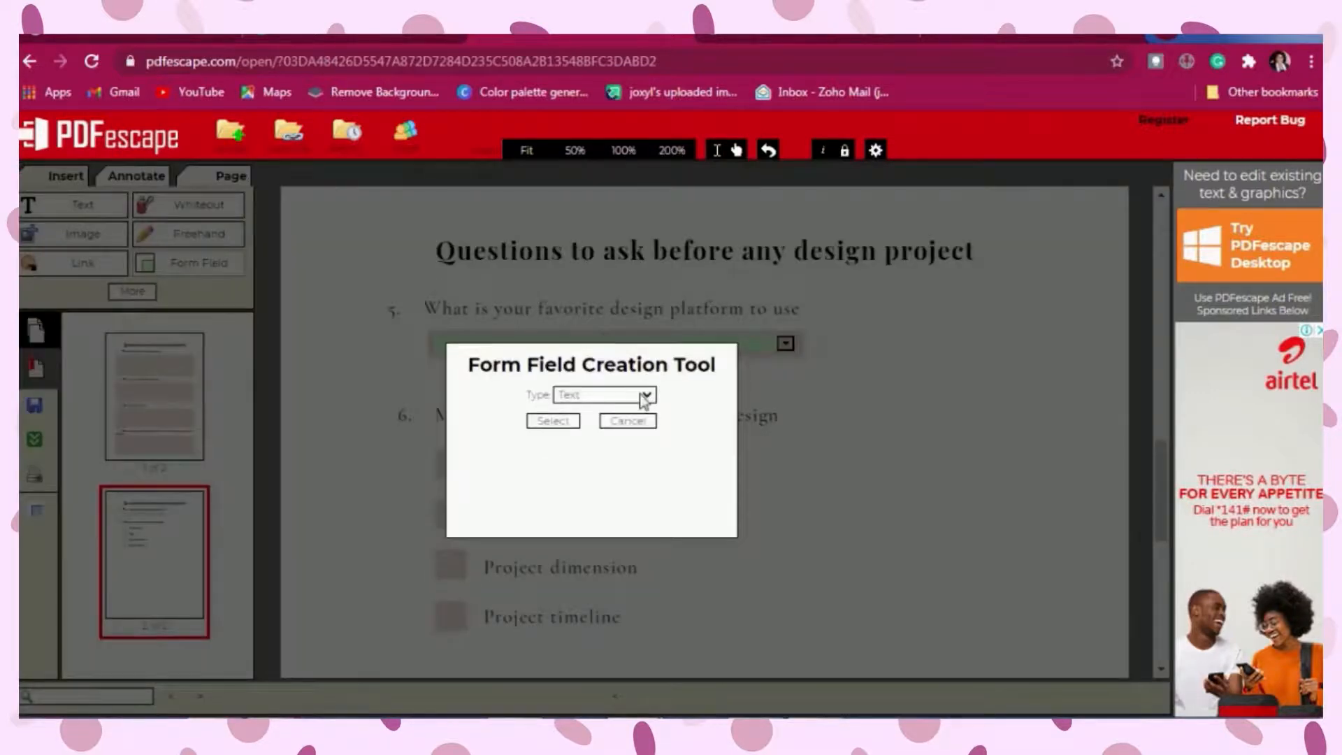
{"action": "left_click", "coordinate": [644, 396]}
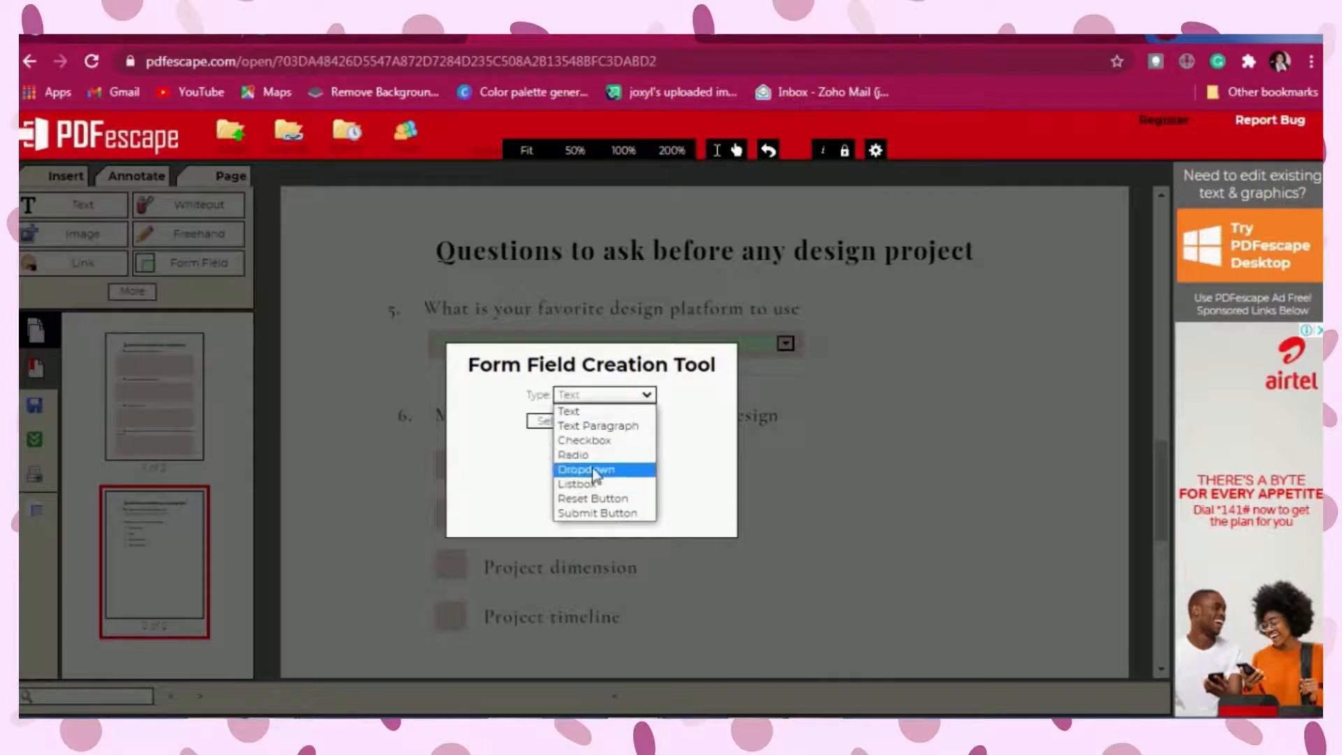
{"action": "left_click", "coordinate": [586, 442]}
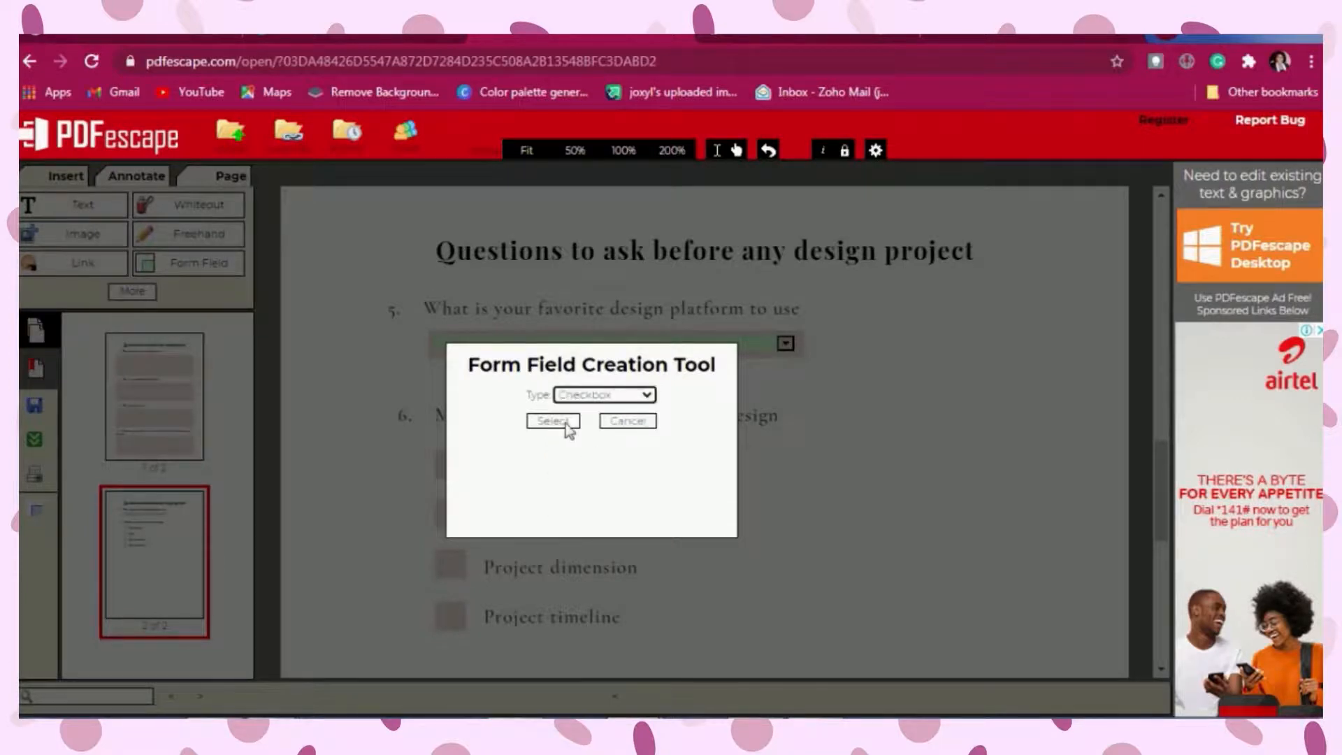
{"action": "left_click", "coordinate": [562, 421]}
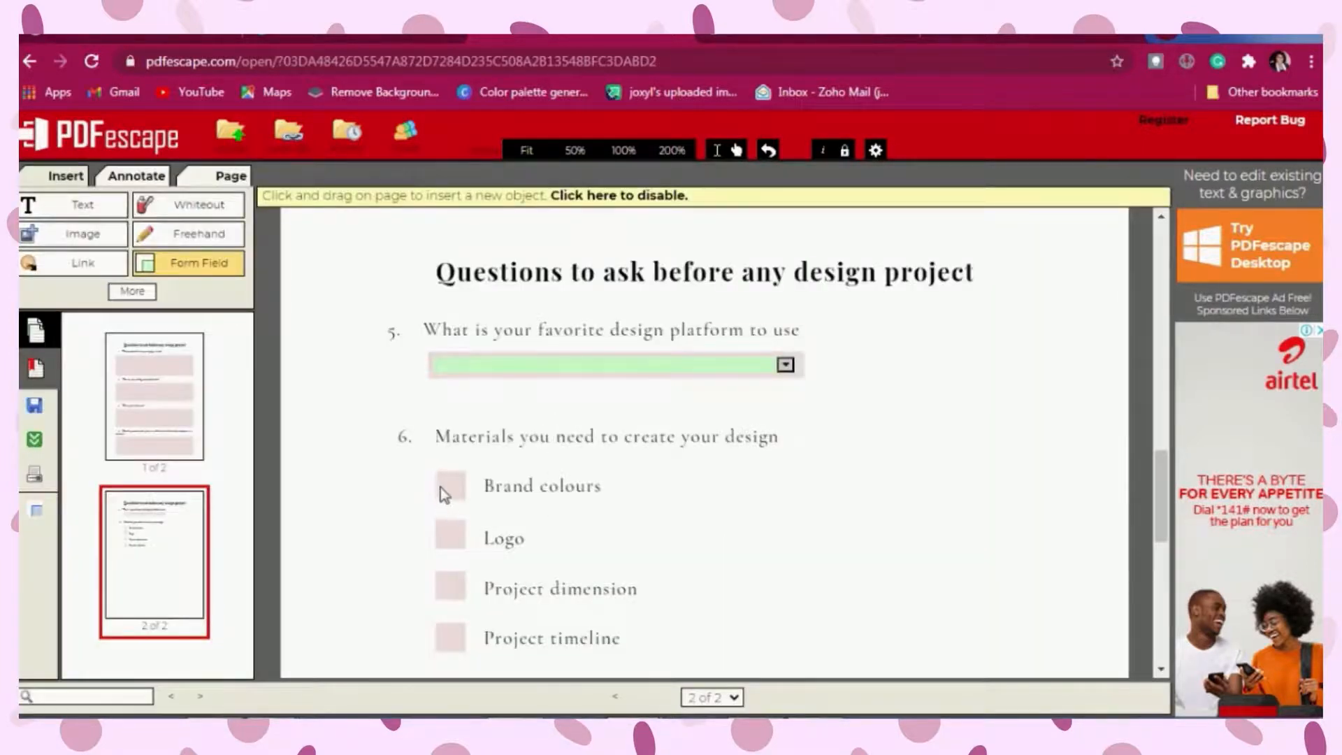
{"action": "mouse_move", "coordinate": [440, 477]}
{"action": "left_mouse_down"}
{"action": "mouse_move", "coordinate": [463, 499]}
{"action": "mouse_move", "coordinate": [445, 531]}
{"action": "mouse_move", "coordinate": [462, 548]}
{"action": "mouse_move", "coordinate": [462, 599]}
{"action": "left_mouse_up"}
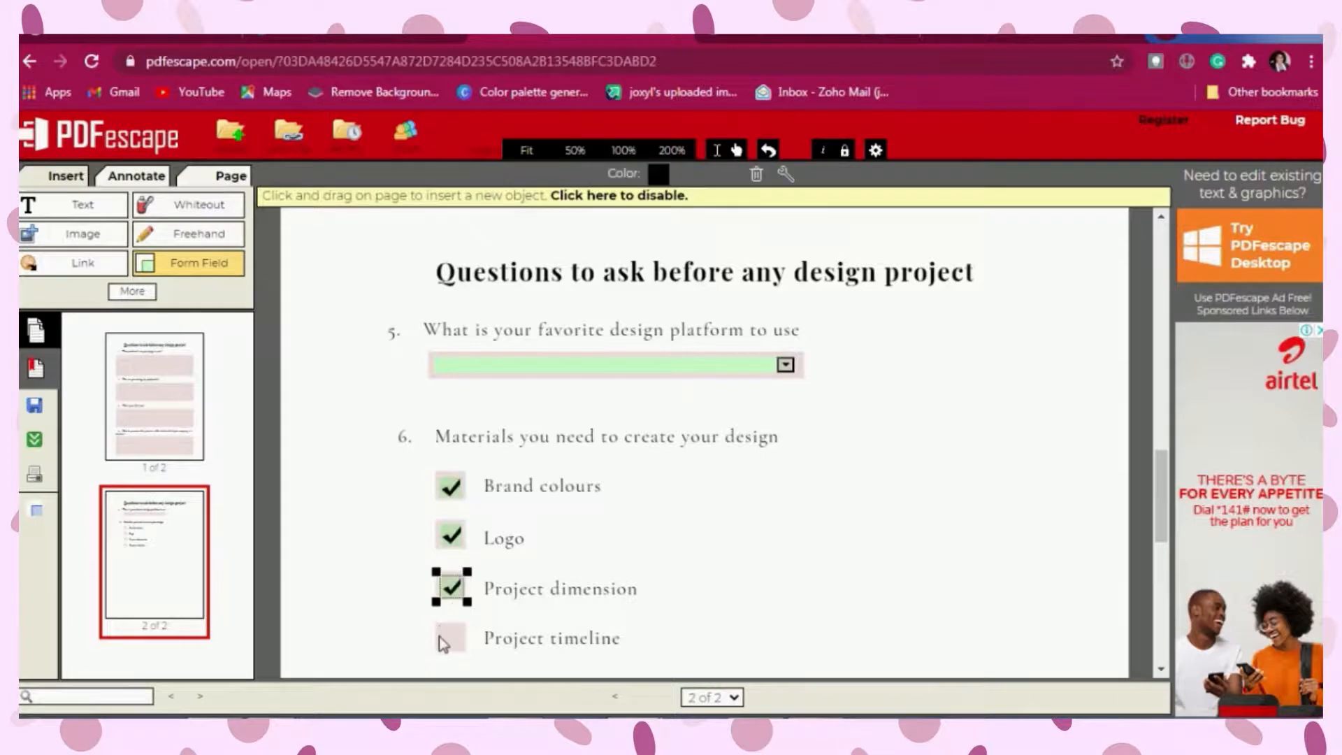
{"action": "left_click", "coordinate": [441, 631]}
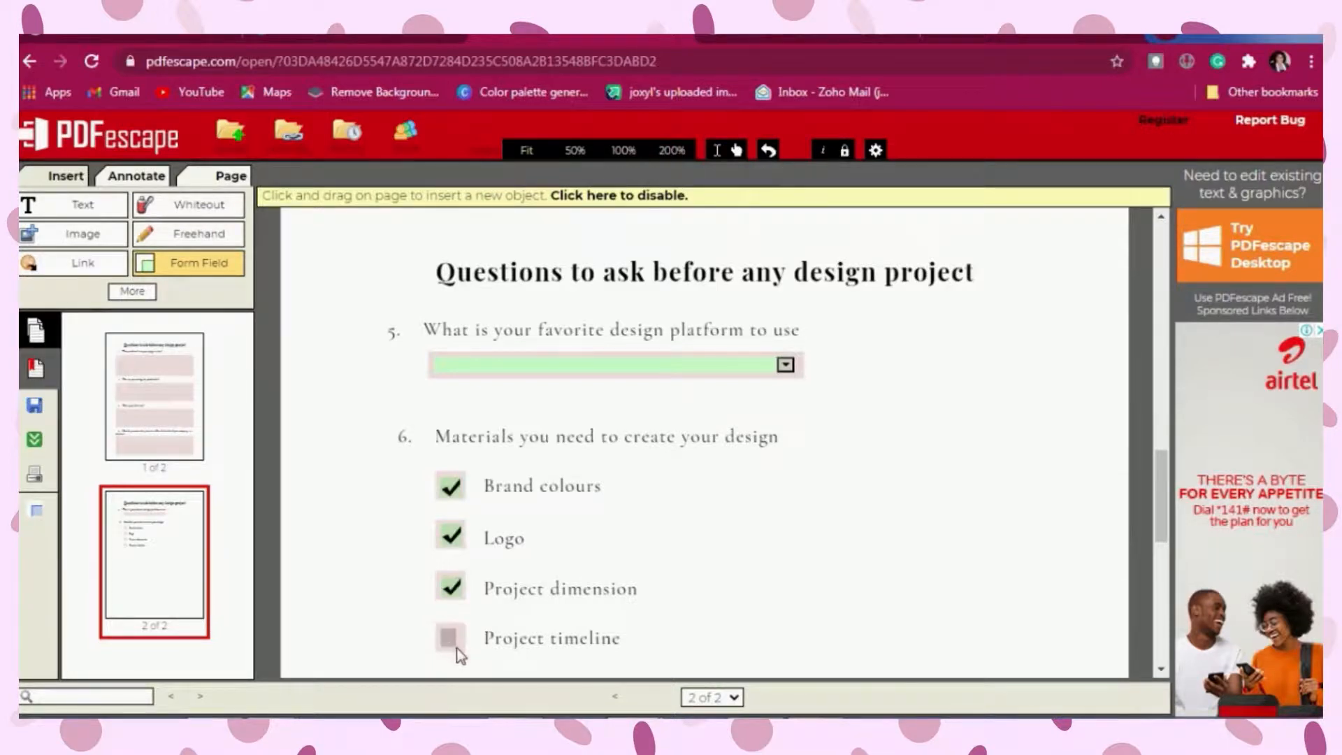
{"action": "left_click_drag", "start_coordinate": [461, 648], "coordinate": [461, 649]}
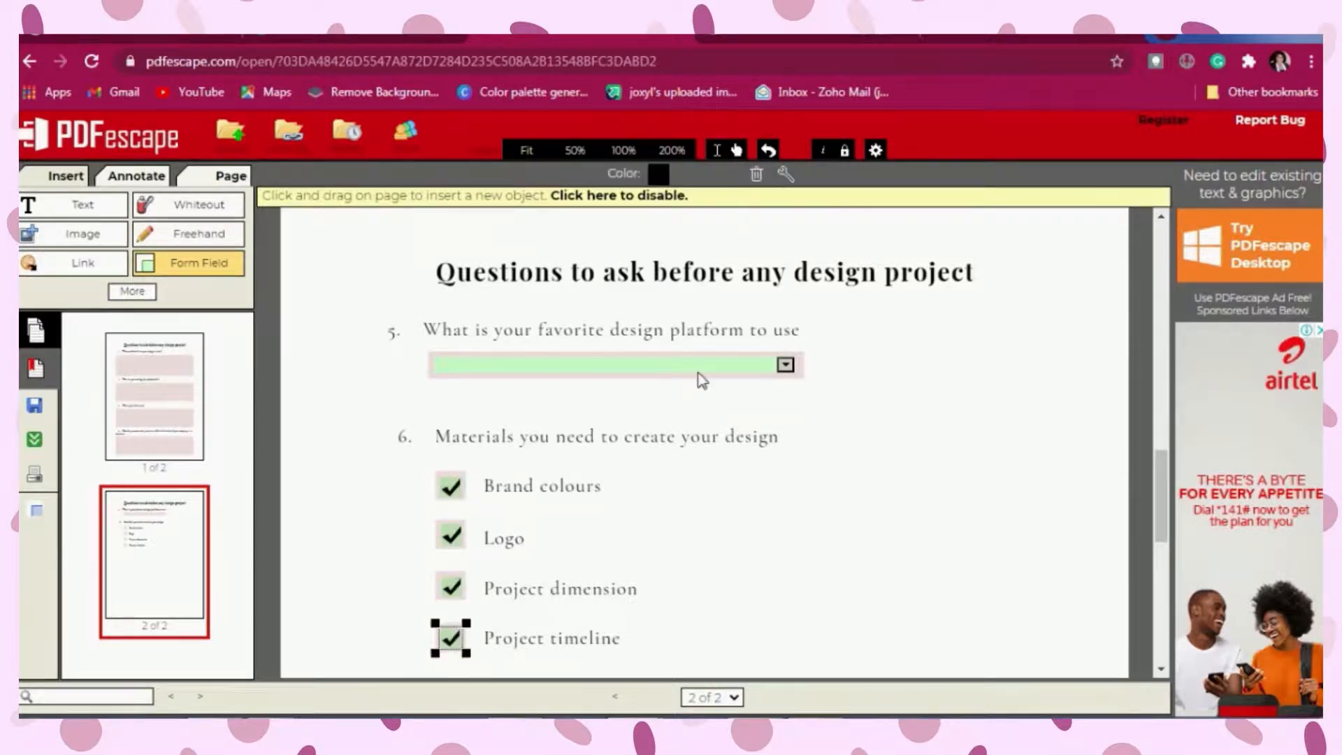
{"action": "left_click", "coordinate": [648, 198]}
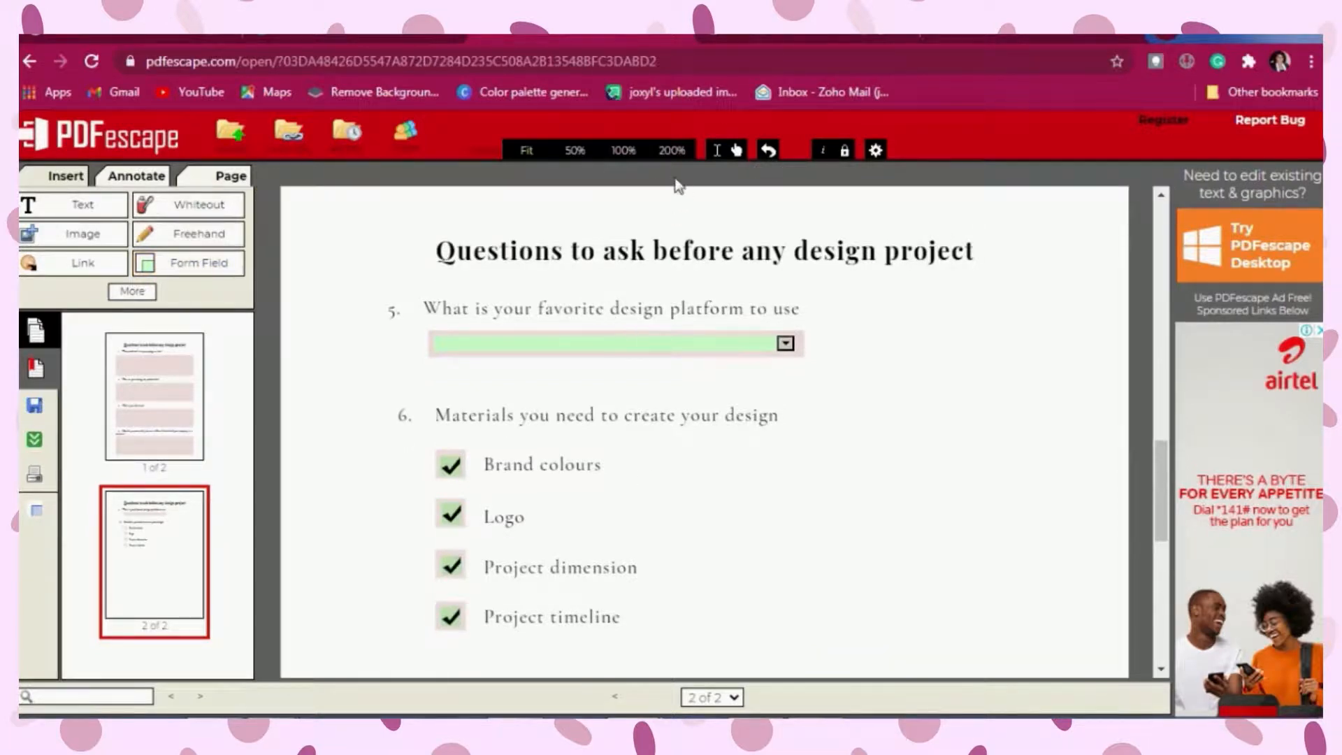
Step: At 200% zoom, clear and enlarge the Brand colours and Logo checkboxes so they fill their shaded squares
{"action": "left_click", "coordinate": [622, 149]}
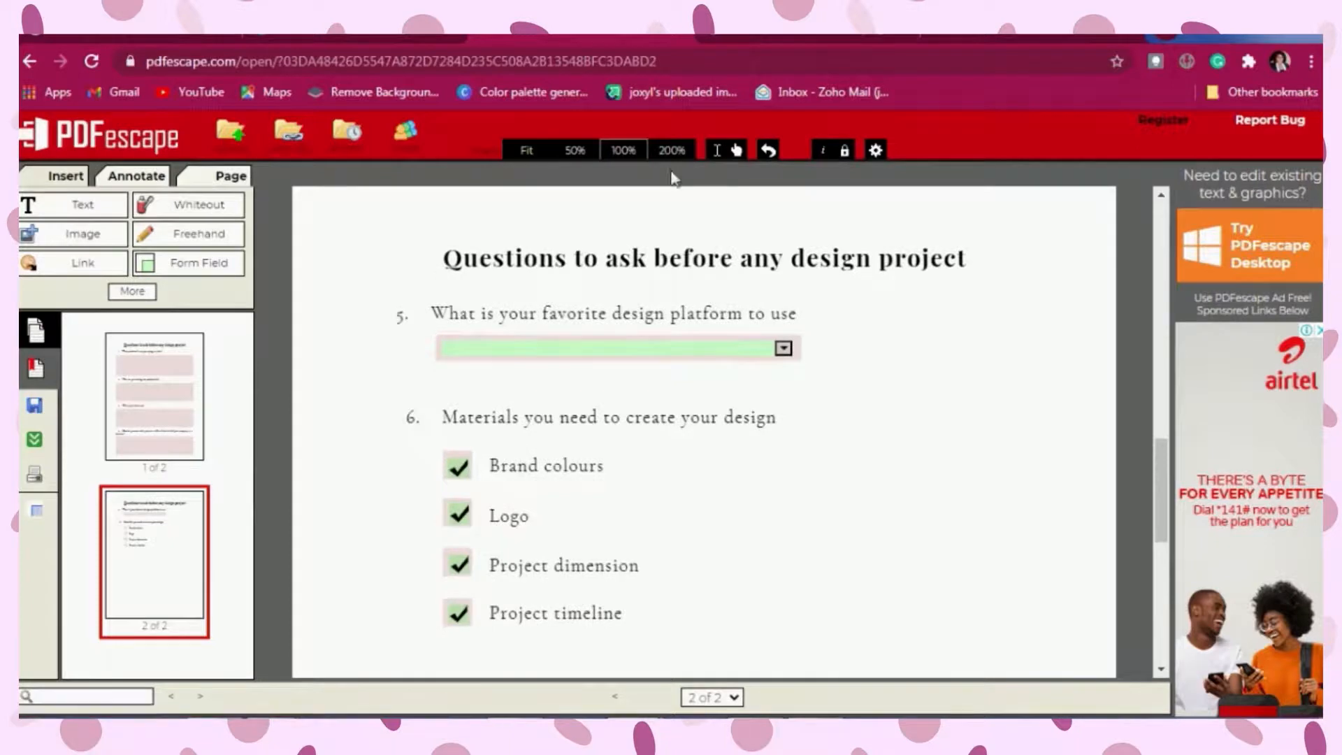
{"action": "left_click", "coordinate": [671, 150]}
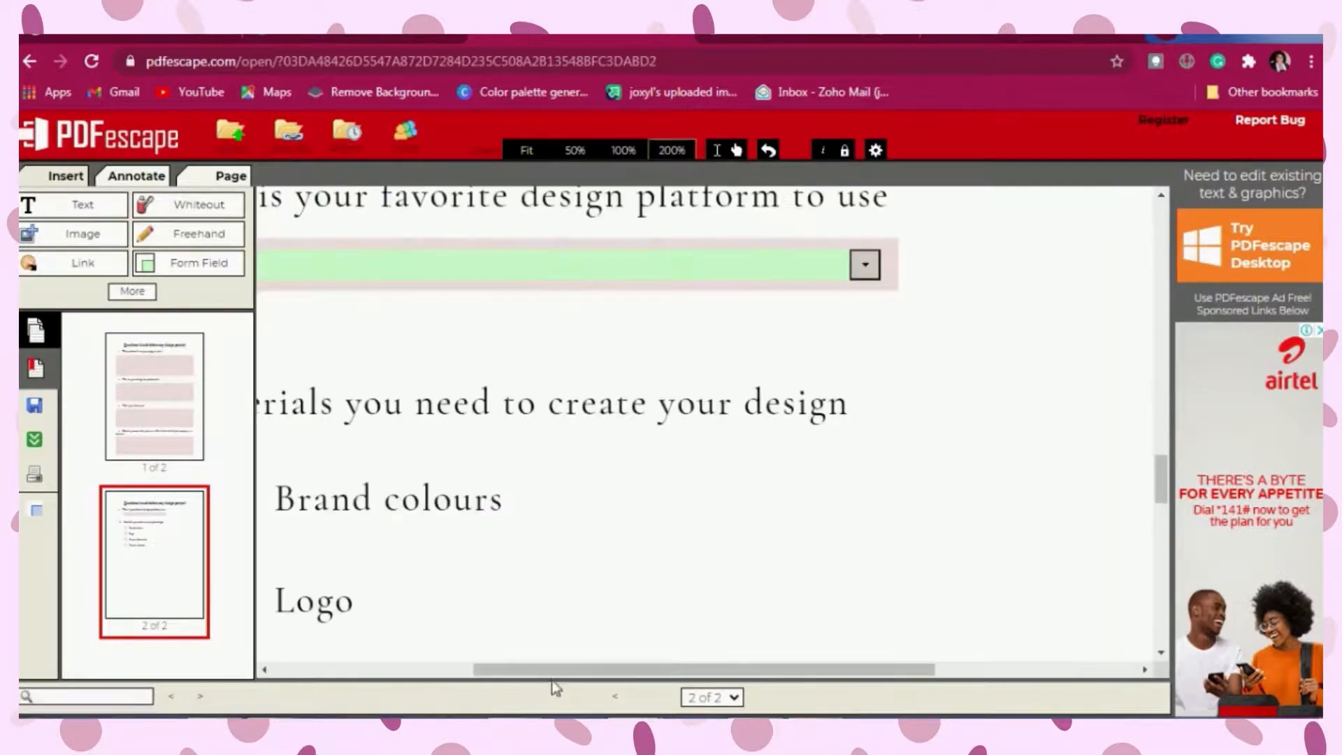
{"action": "left_click_drag", "start_coordinate": [551, 688], "coordinate": [388, 682]}
{"action": "scroll", "coordinate": [515, 615], "scroll_direction": "up", "scroll_amount": 1}
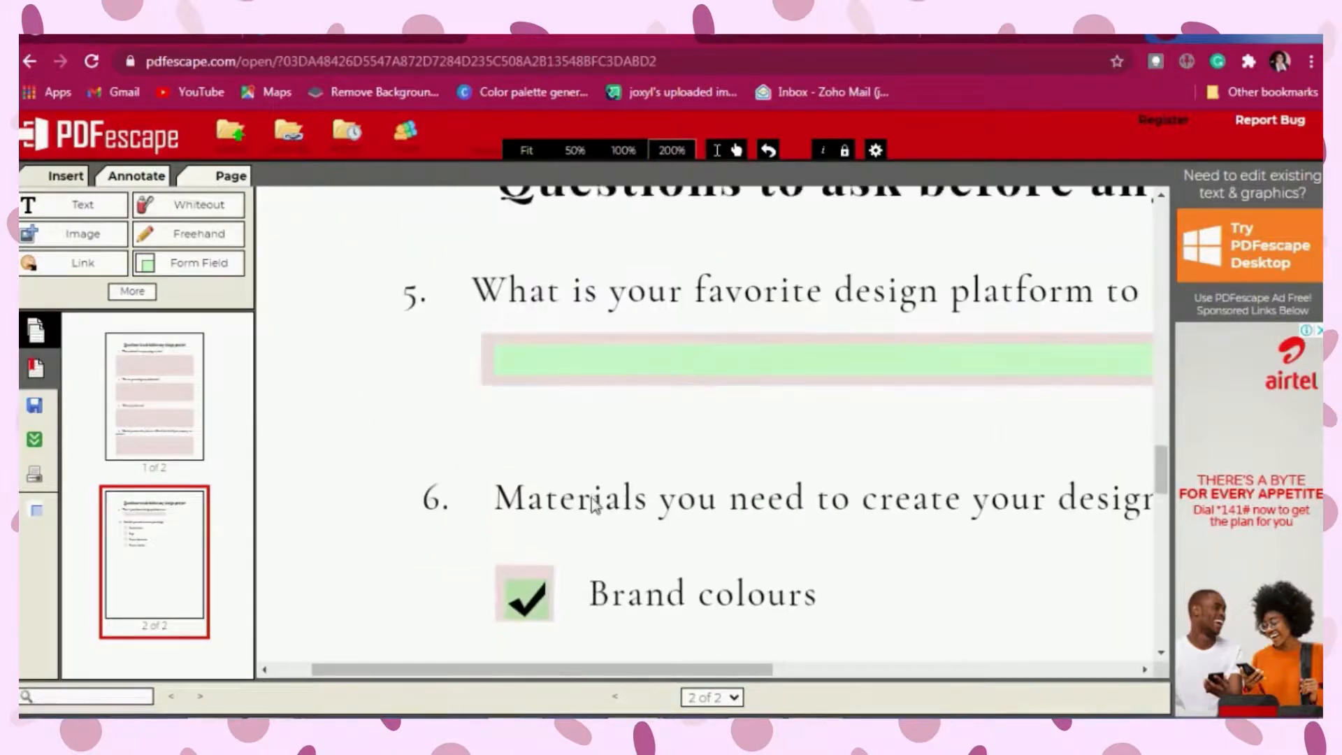
{"action": "scroll", "coordinate": [559, 503], "scroll_direction": "down", "scroll_amount": 3}
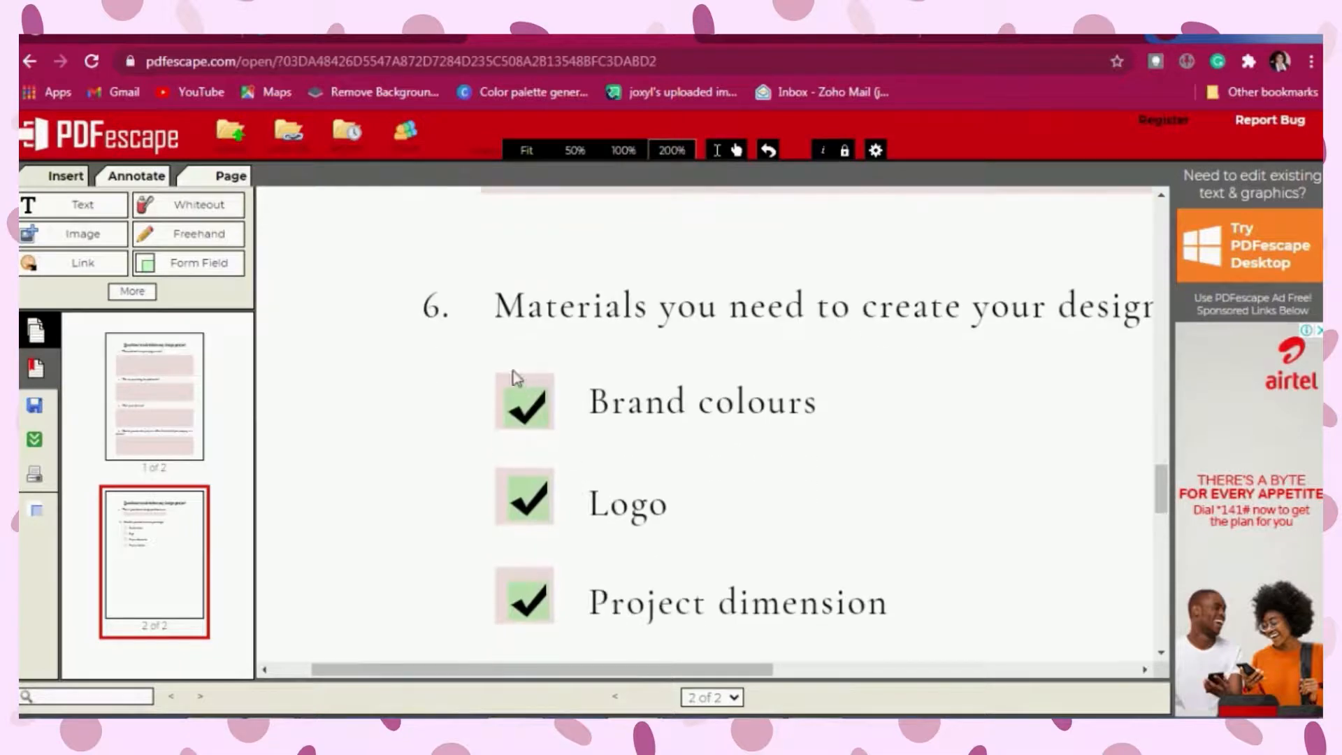
{"action": "left_click", "coordinate": [521, 399]}
{"action": "left_click_drag", "start_coordinate": [496, 379], "coordinate": [492, 370]}
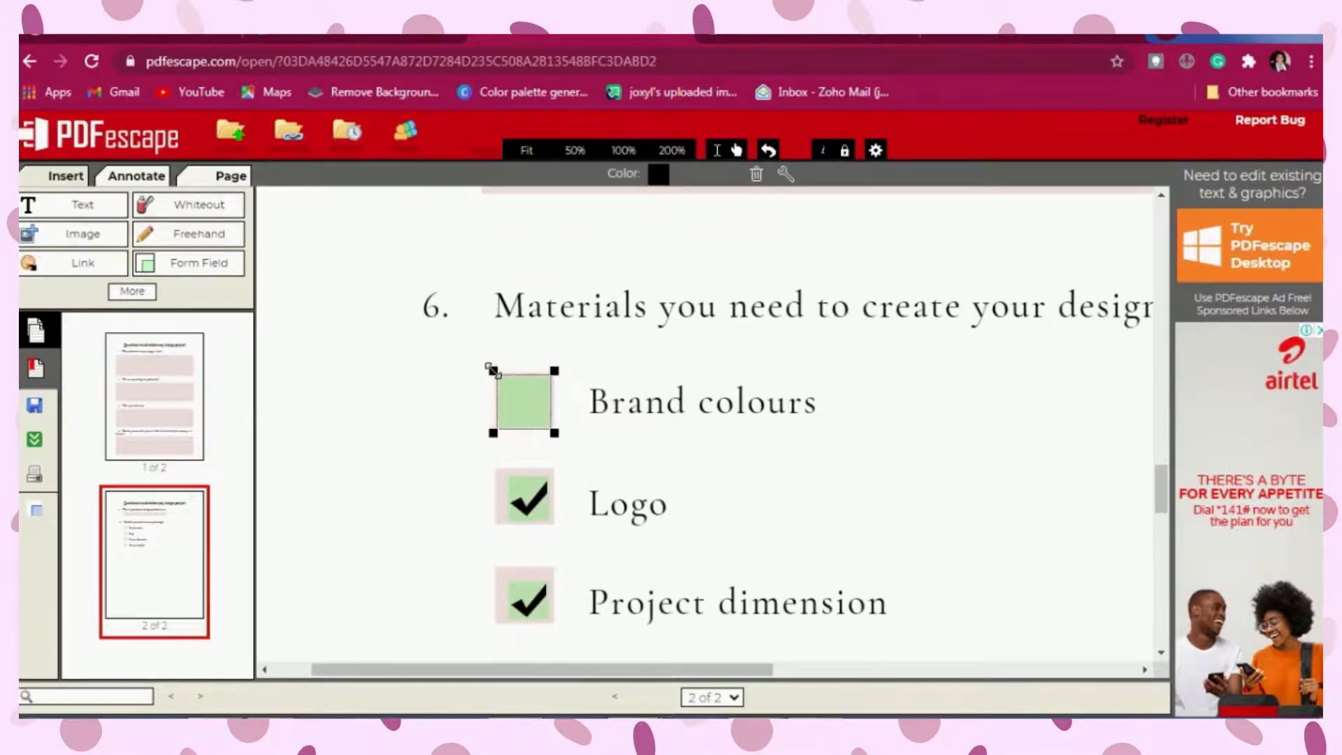
{"action": "left_click", "coordinate": [524, 495]}
{"action": "left_click_drag", "start_coordinate": [494, 465], "coordinate": [492, 462]}
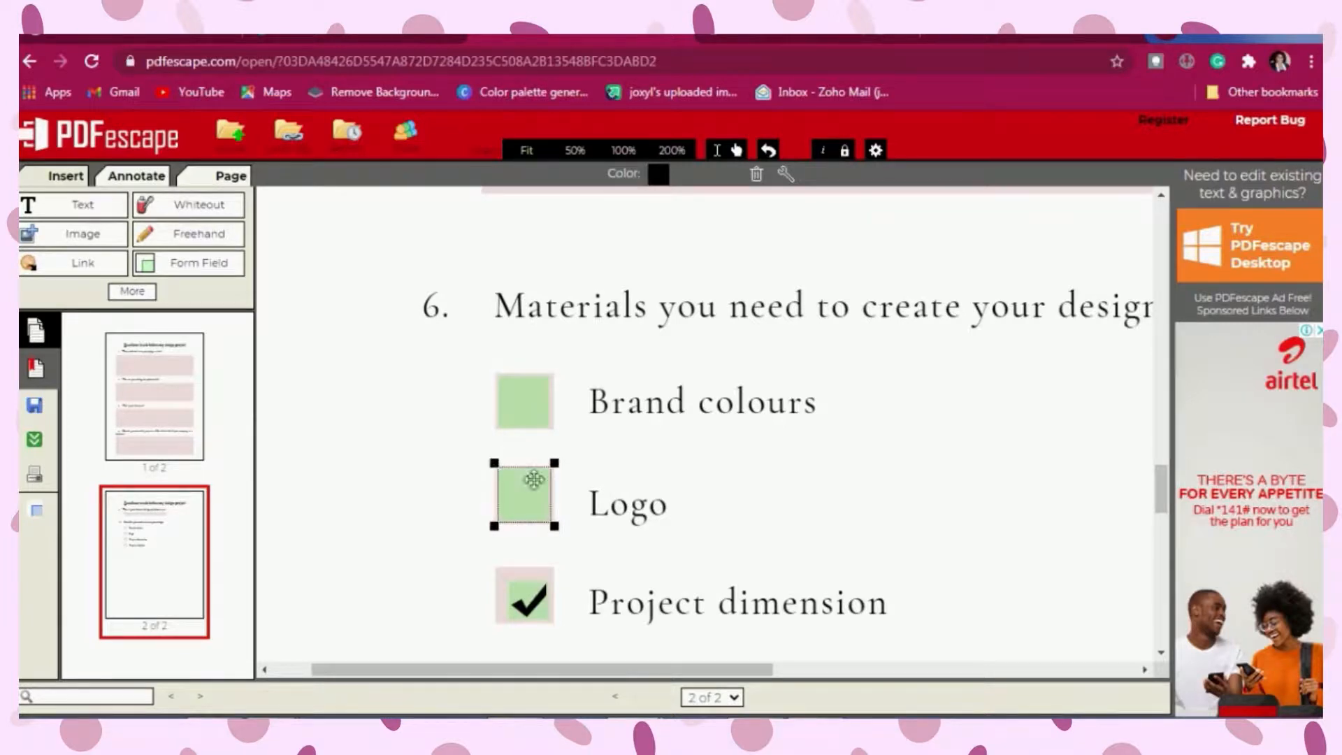
Step: Clear and enlarge the Project dimension and Project timeline checkboxes so they fill their shaded squares
{"action": "left_click", "coordinate": [517, 584]}
{"action": "left_click_drag", "start_coordinate": [502, 574], "coordinate": [493, 565]}
{"action": "scroll", "coordinate": [587, 536], "scroll_direction": "down", "scroll_amount": 4}
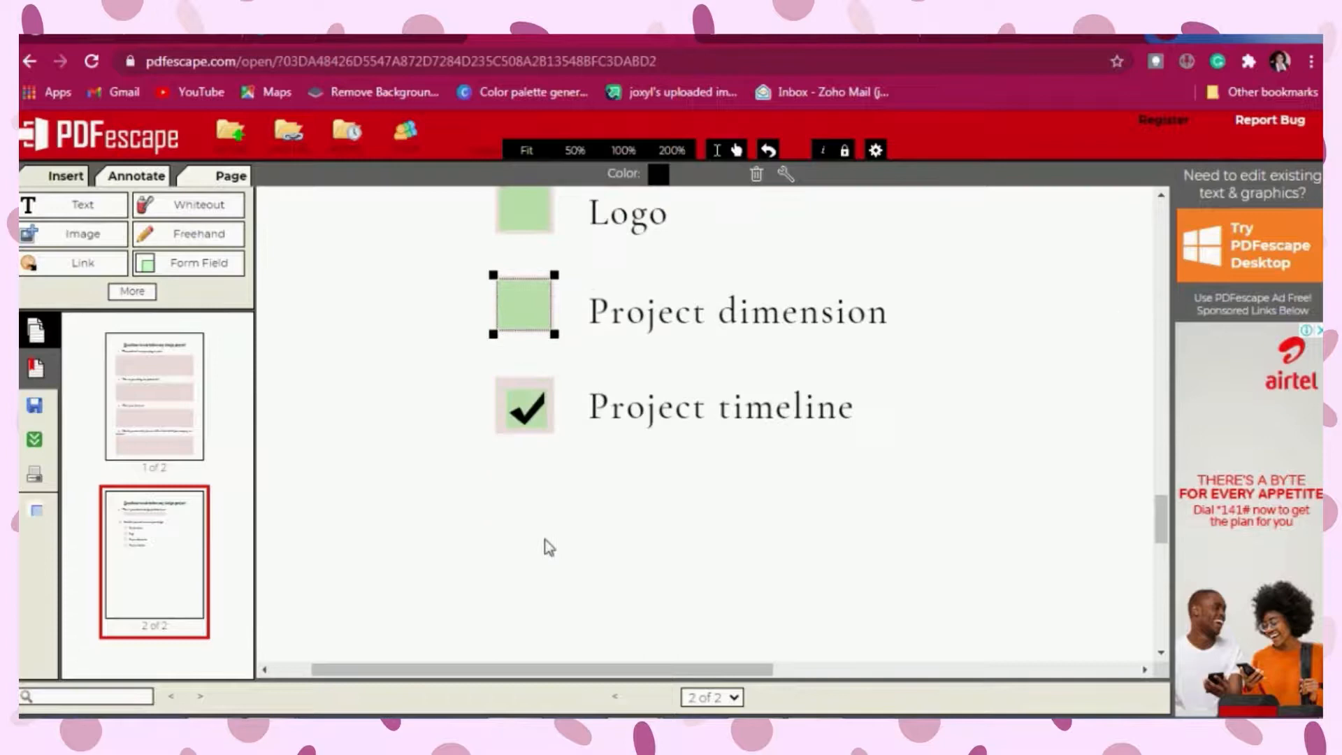
{"action": "left_click", "coordinate": [525, 411]}
{"action": "left_click_drag", "start_coordinate": [498, 381], "coordinate": [492, 374]}
{"action": "left_click_drag", "start_coordinate": [552, 434], "coordinate": [556, 437]}
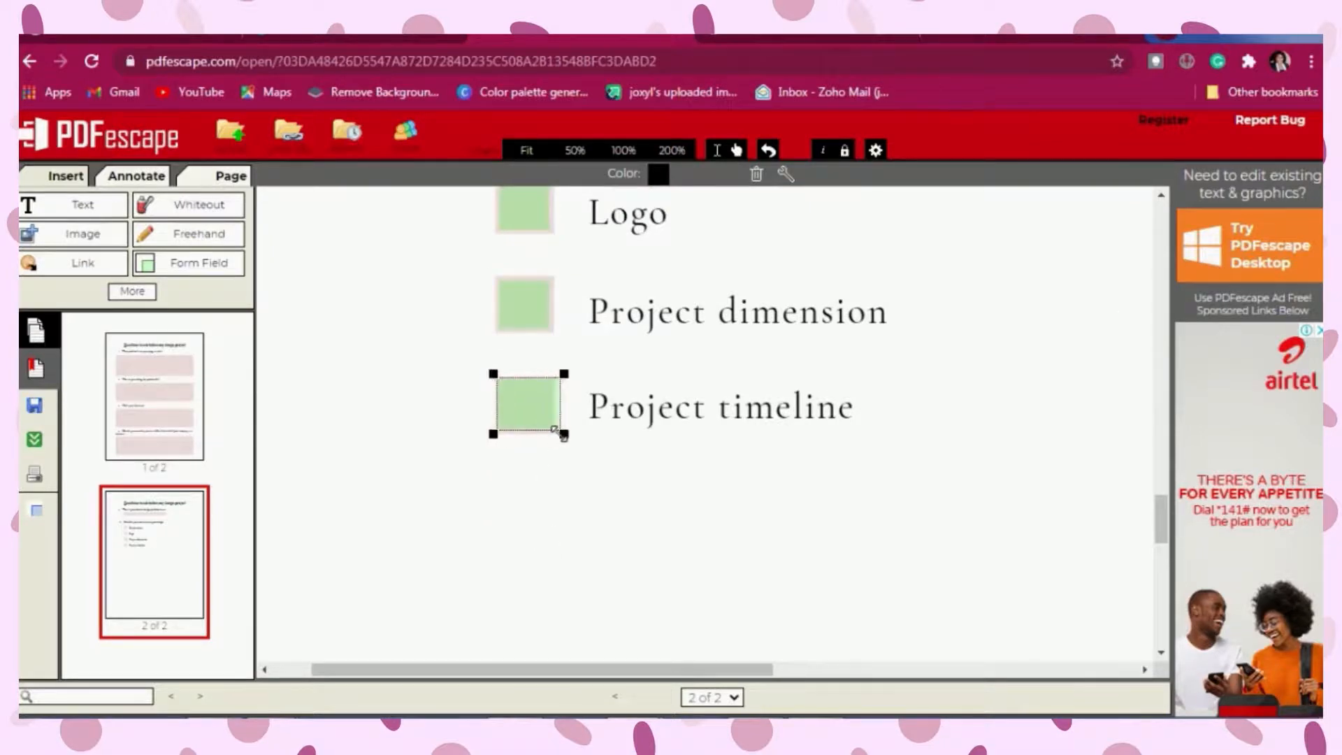
{"action": "left_click", "coordinate": [626, 529]}
{"action": "scroll", "coordinate": [624, 525], "scroll_direction": "up", "scroll_amount": 5}
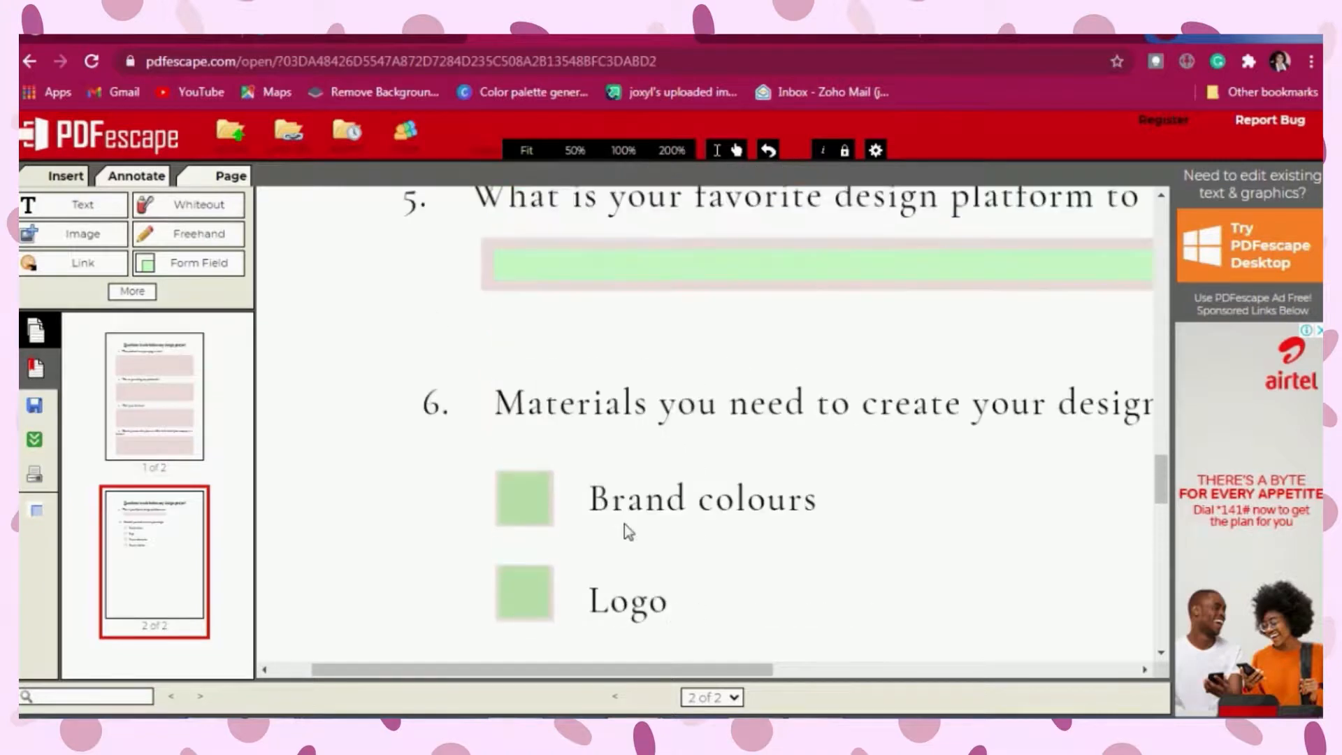
{"action": "scroll", "coordinate": [624, 525], "scroll_direction": "down", "scroll_amount": 5}
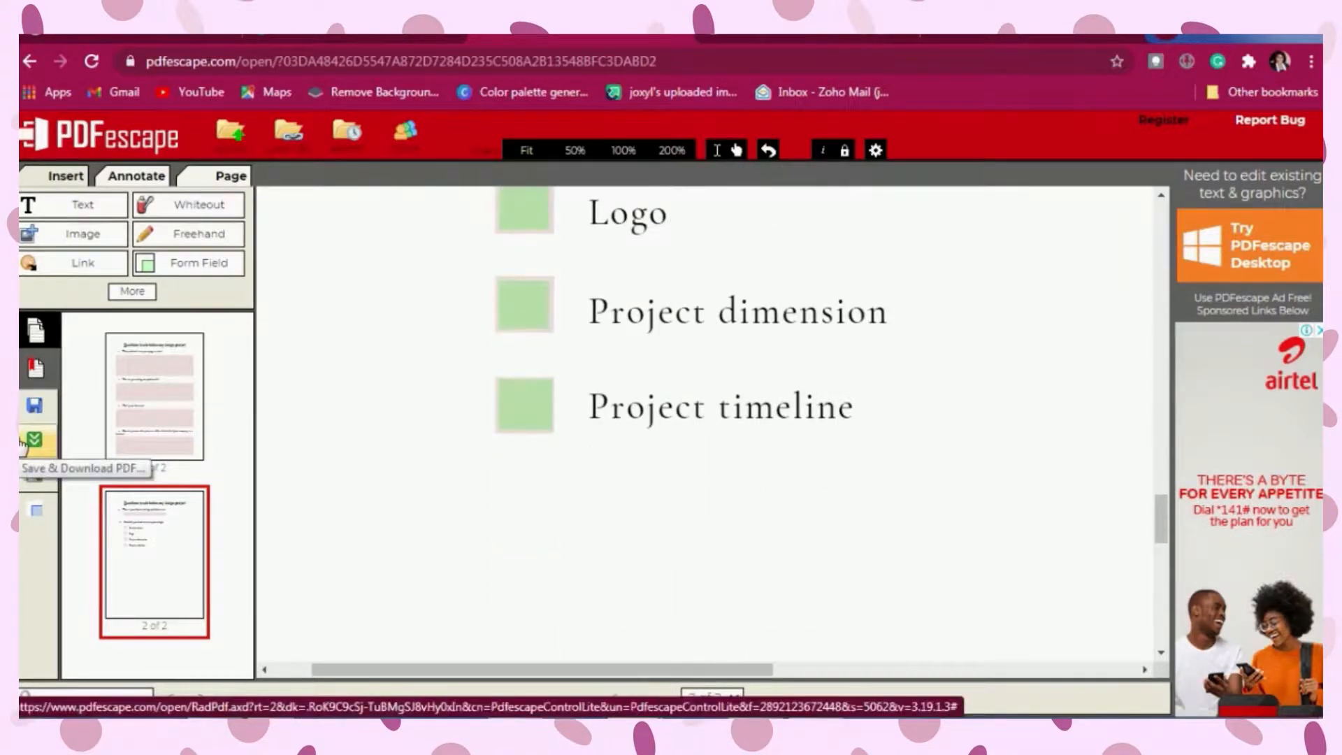
Step: Save and download the finished form, then open the downloaded workbook_sample.pdf in the browser
{"action": "left_click", "coordinate": [24, 442]}
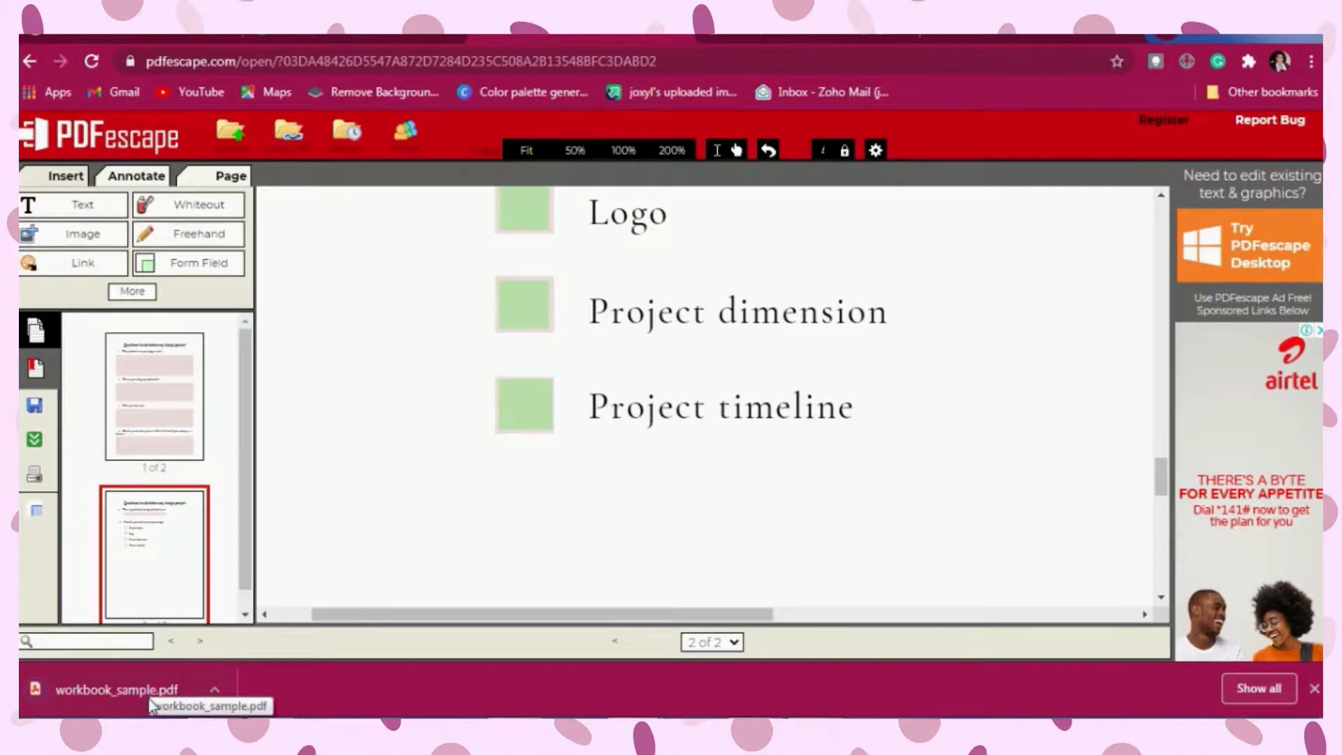
{"action": "left_click", "coordinate": [71, 691]}
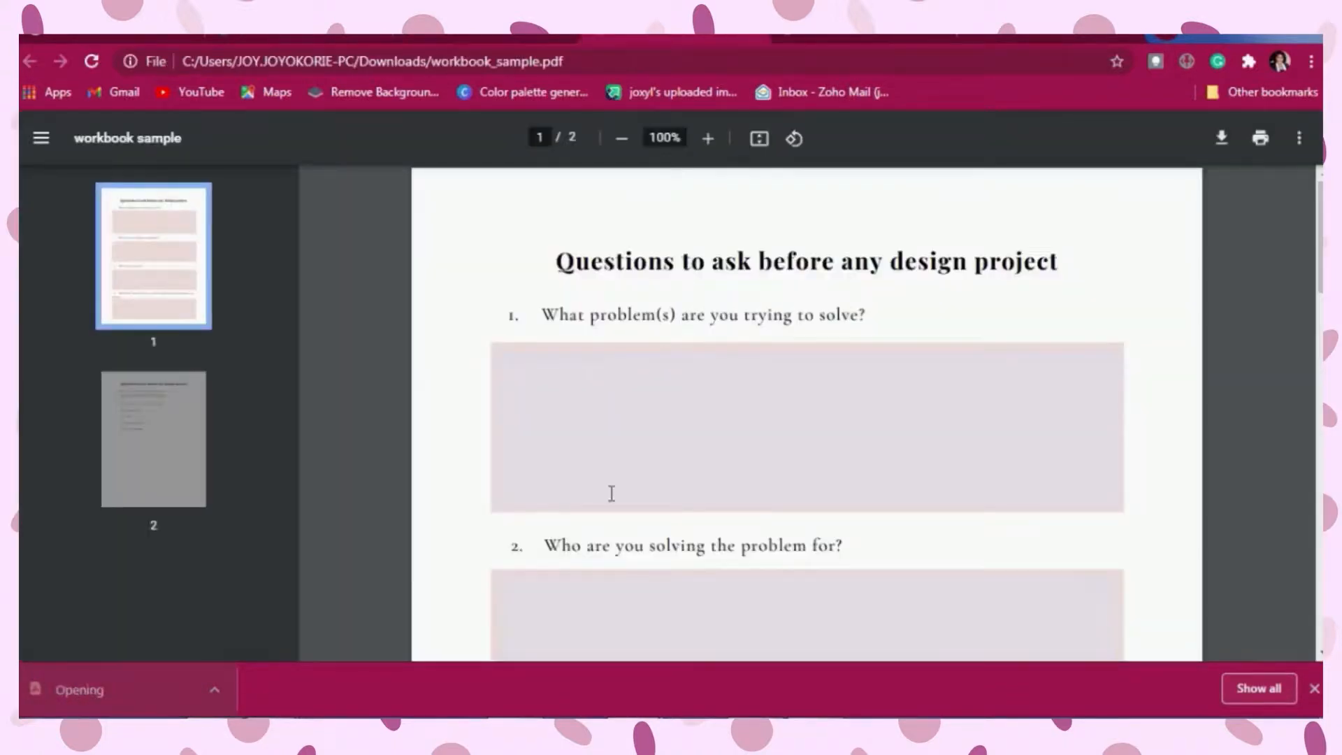
{"action": "scroll", "coordinate": [610, 493], "scroll_direction": "down", "scroll_amount": 3}
{"action": "scroll", "coordinate": [610, 494], "scroll_direction": "up", "scroll_amount": 3}
Step: Test the answer fields of questions 1, 2 and 3 by entering "tujokbv", "yytyy" and "jkolp" respectively
{"action": "left_click", "coordinate": [550, 407]}
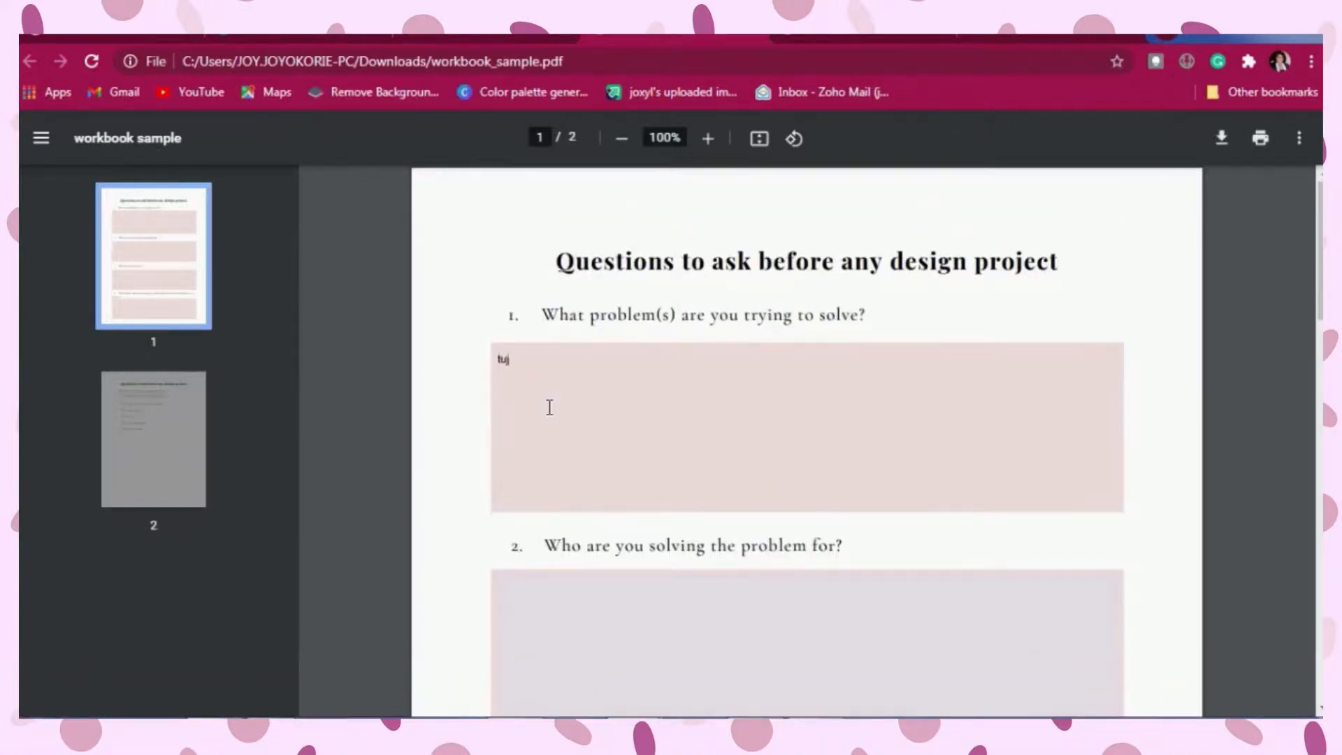
{"action": "type", "text": "tujokbv"}
{"action": "left_click", "coordinate": [569, 647]}
{"action": "type", "text": "yytyy"}
{"action": "scroll", "coordinate": [571, 646], "scroll_direction": "down", "scroll_amount": 4}
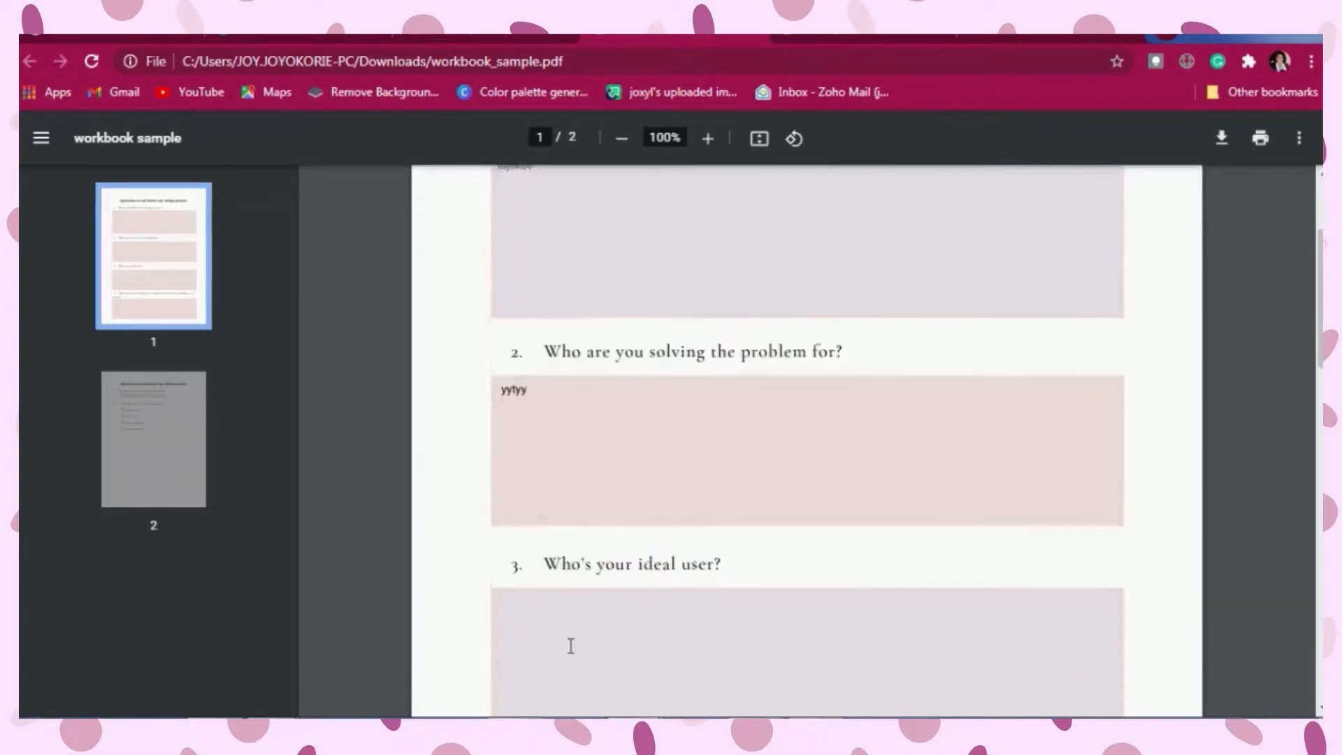
{"action": "left_click", "coordinate": [599, 557]}
{"action": "type", "text": "jk"}
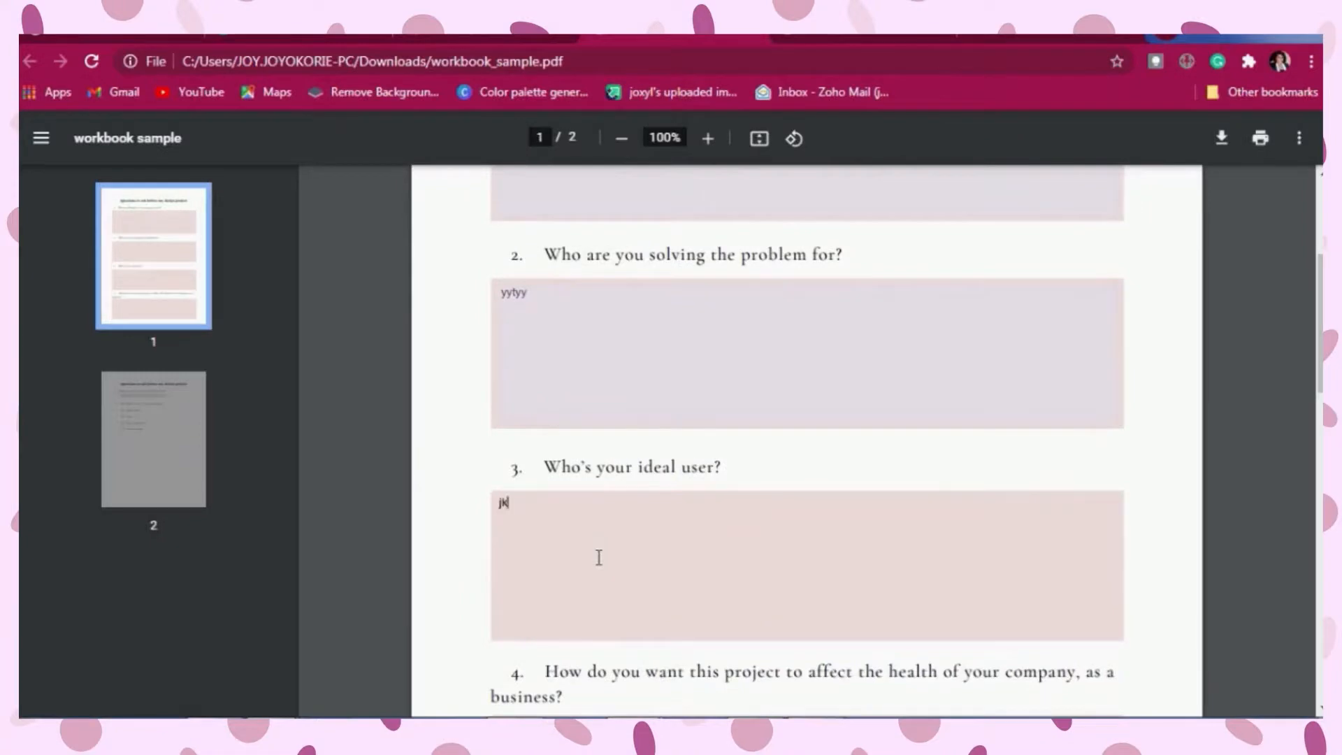
{"action": "type", "text": "olp"}
{"action": "scroll", "coordinate": [599, 557], "scroll_direction": "down", "scroll_amount": 4}
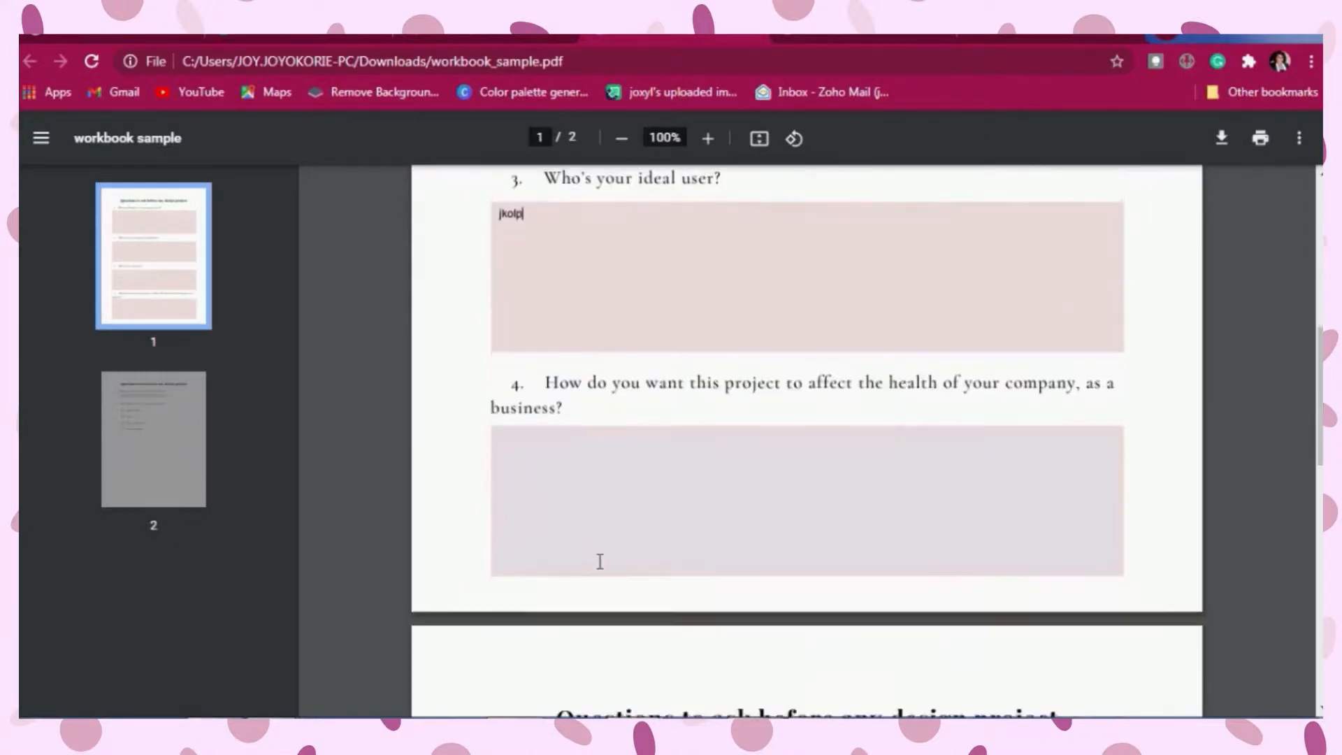
Step: Test the answer field of question 4 by entering "rrfftee"
{"action": "left_click", "coordinate": [609, 502]}
{"action": "type", "text": "rrfftee"}
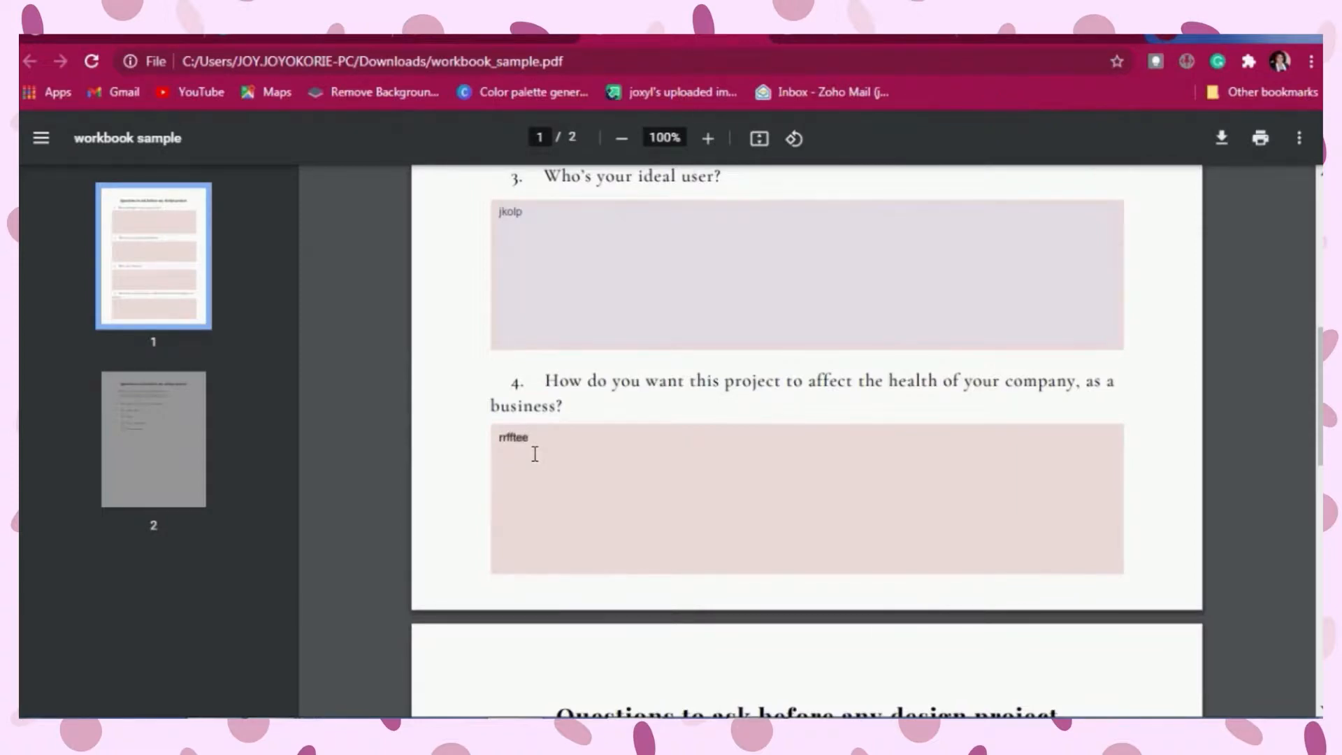
{"action": "scroll", "coordinate": [622, 447], "scroll_direction": "down", "scroll_amount": 3}
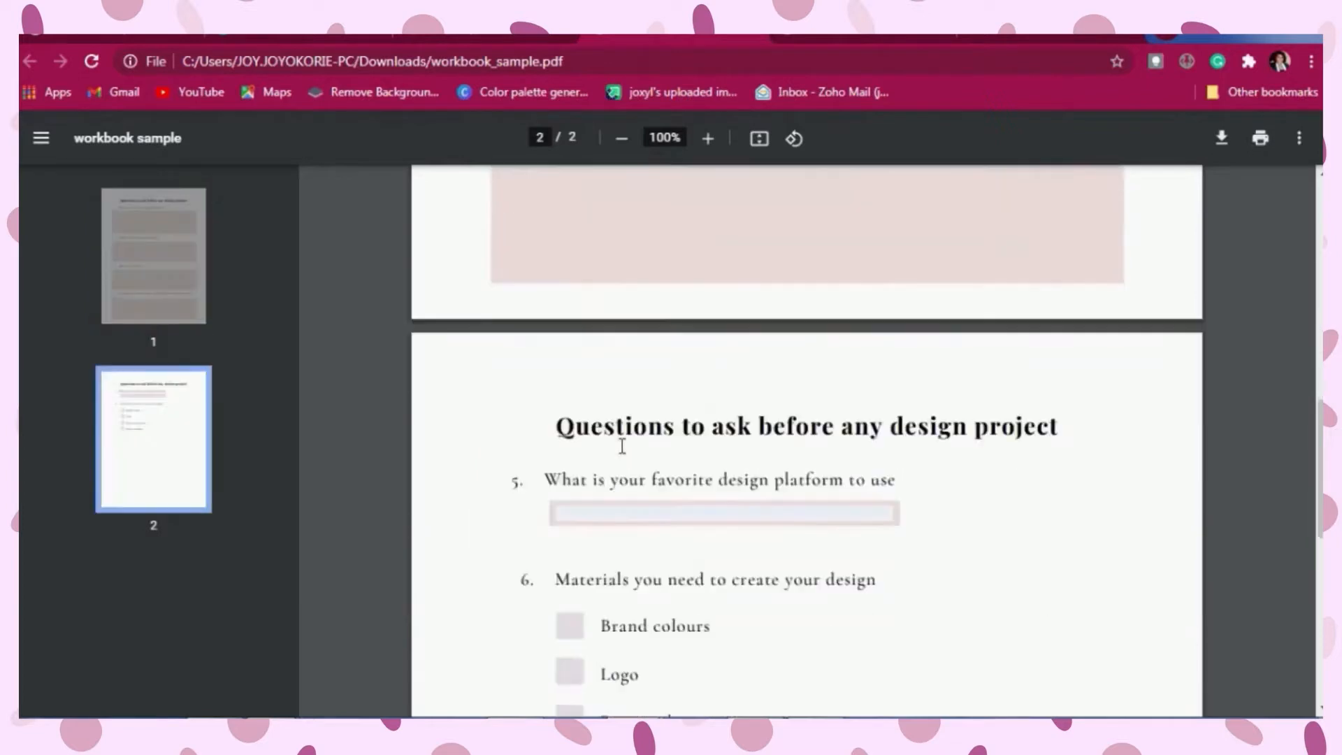
{"action": "scroll", "coordinate": [621, 447], "scroll_direction": "up", "scroll_amount": 6}
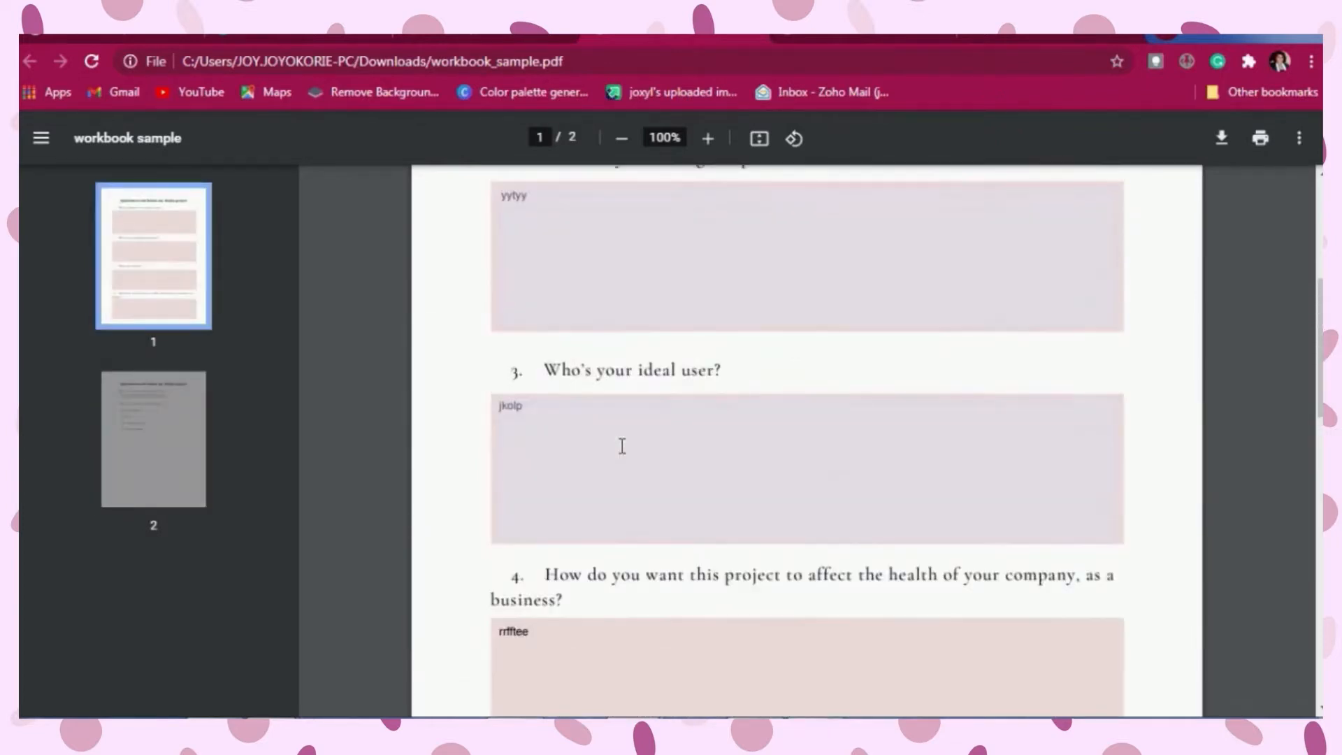
Step: Test the dropdown of question 5 on the second page by choosing crello as the favorite design platform
{"action": "scroll", "coordinate": [622, 447], "scroll_direction": "down", "scroll_amount": 2}
{"action": "scroll", "coordinate": [520, 552], "scroll_direction": "down", "scroll_amount": 3}
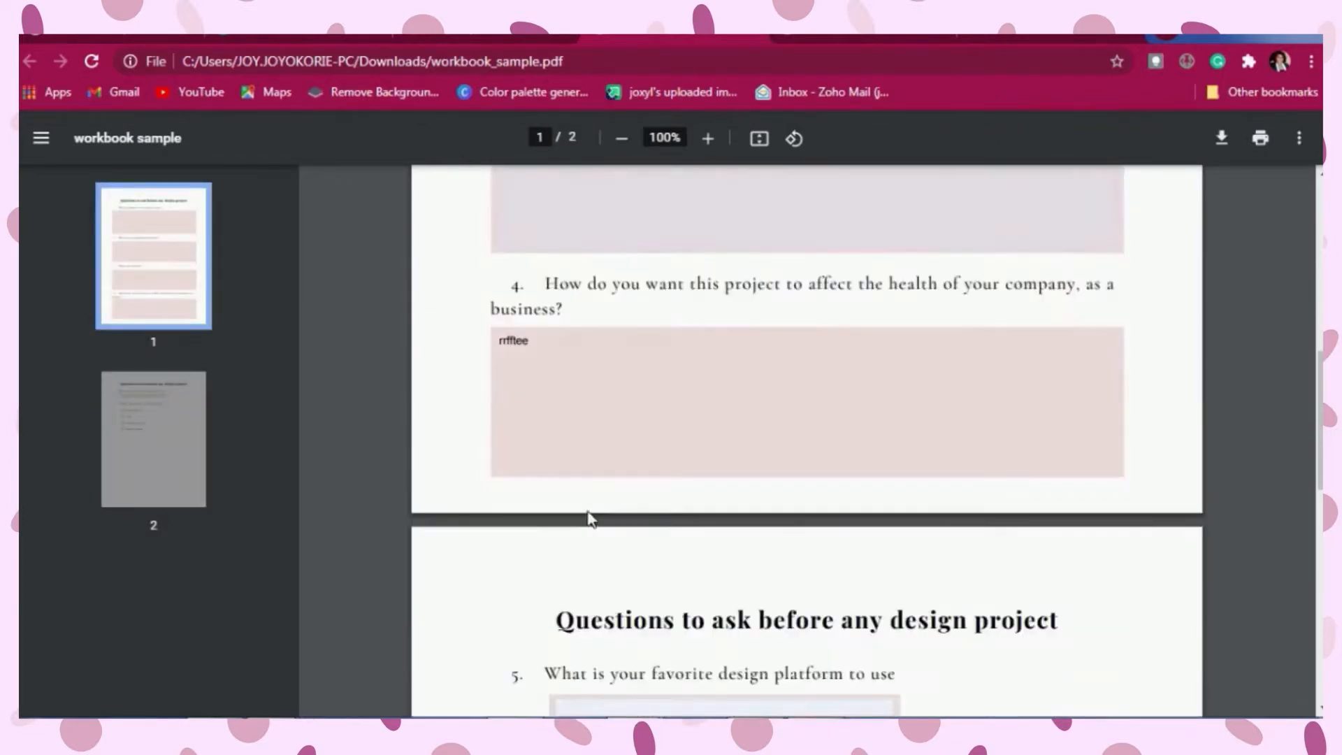
{"action": "scroll", "coordinate": [589, 519], "scroll_direction": "down", "scroll_amount": 3}
{"action": "left_click", "coordinate": [660, 422]}
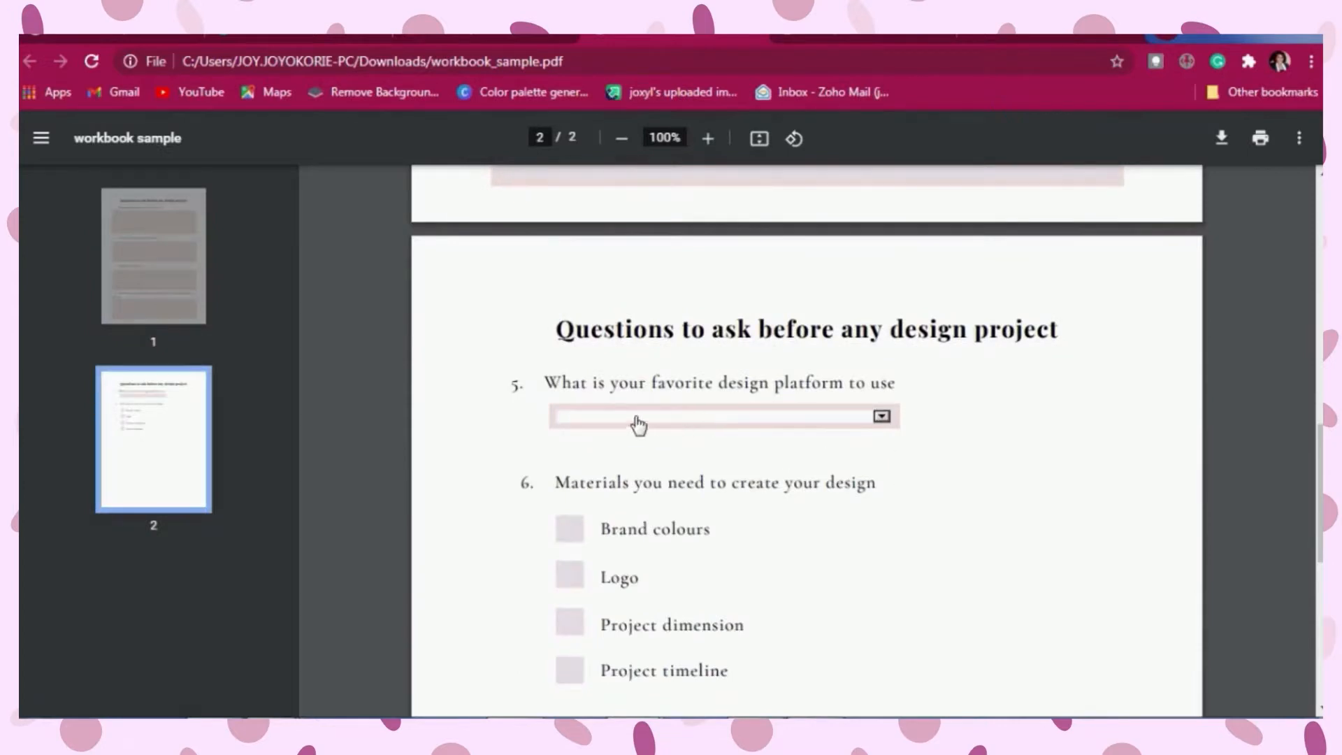
{"action": "left_click", "coordinate": [584, 408]}
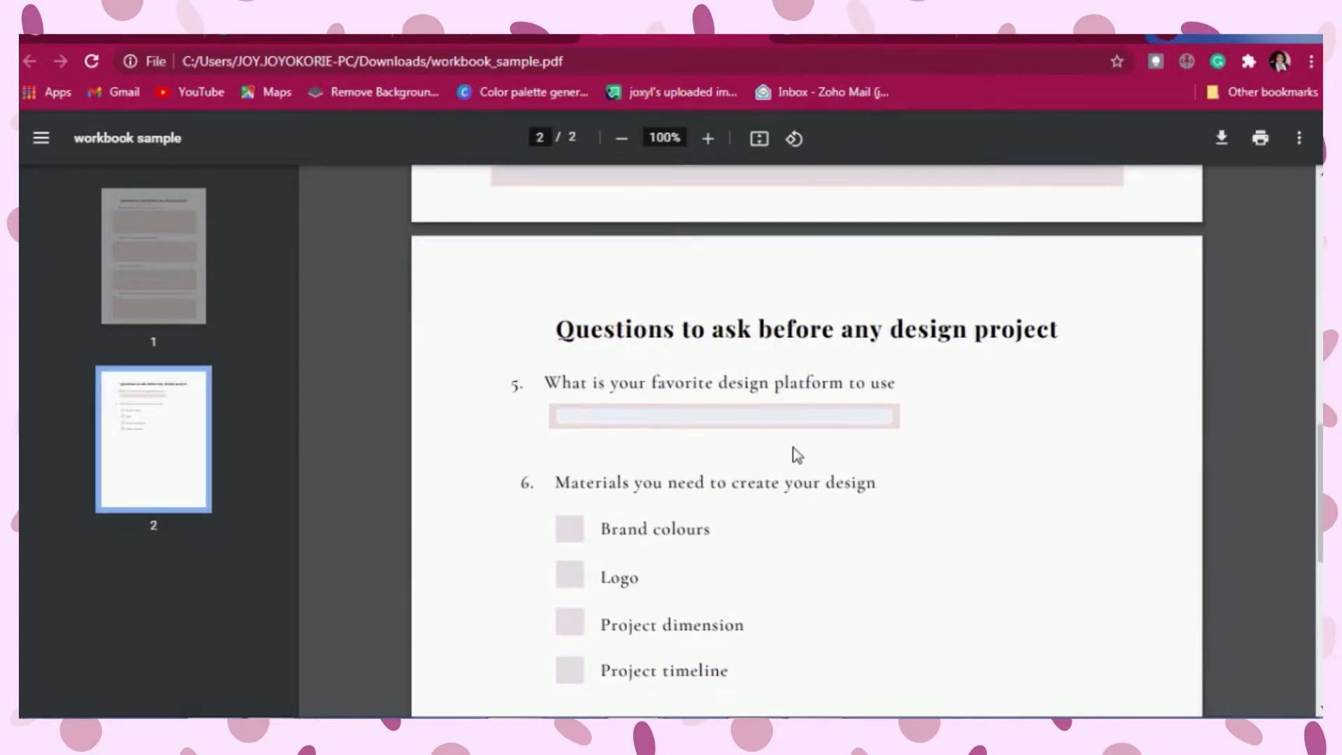
{"action": "left_click", "coordinate": [882, 418]}
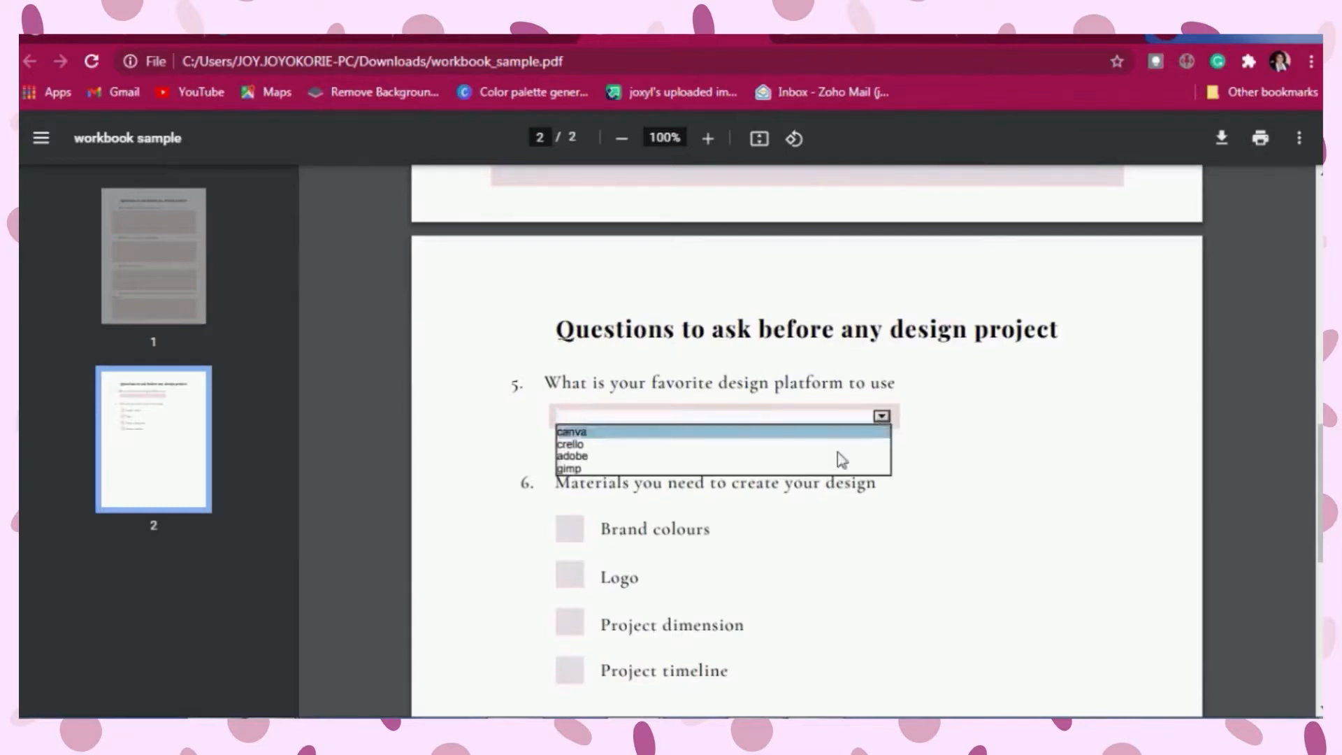
{"action": "left_click", "coordinate": [719, 445]}
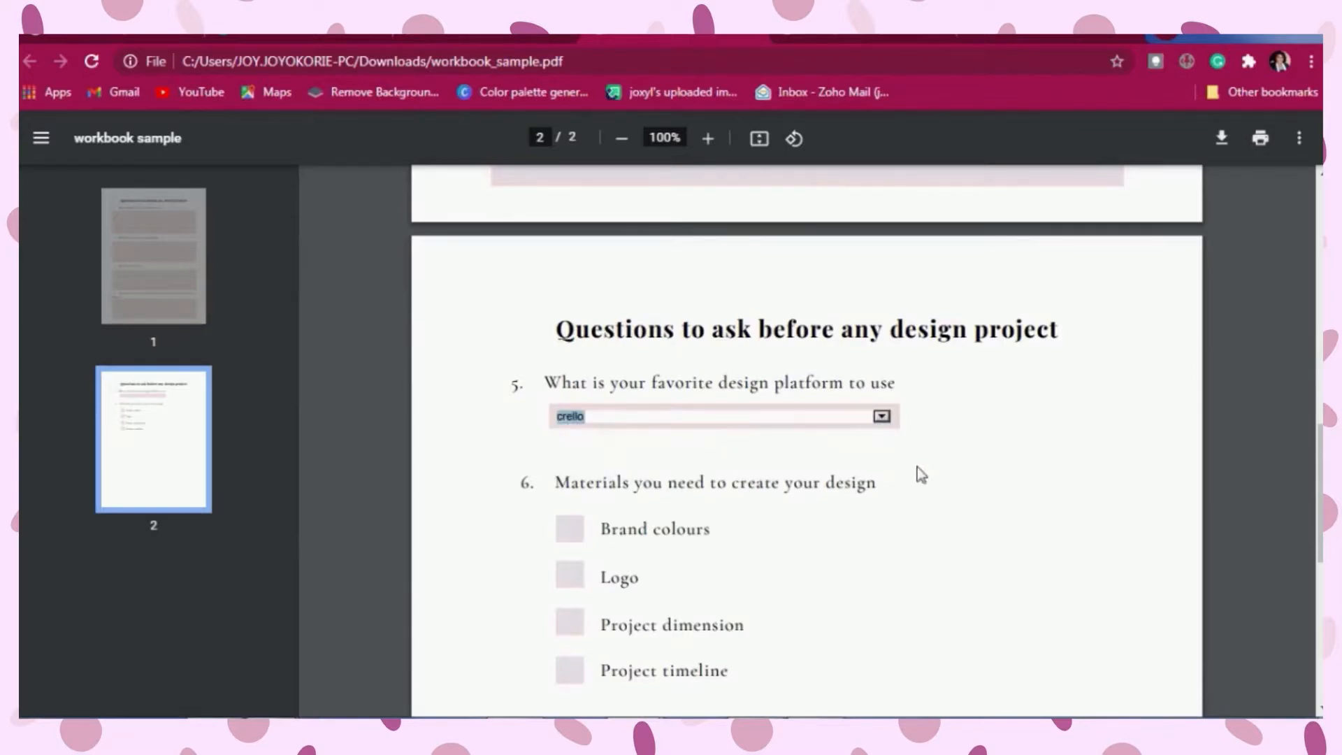
Step: Test the question 6 checkboxes by ticking Brand colours, Logo, Project dimension and Project timeline
{"action": "left_click", "coordinate": [572, 538]}
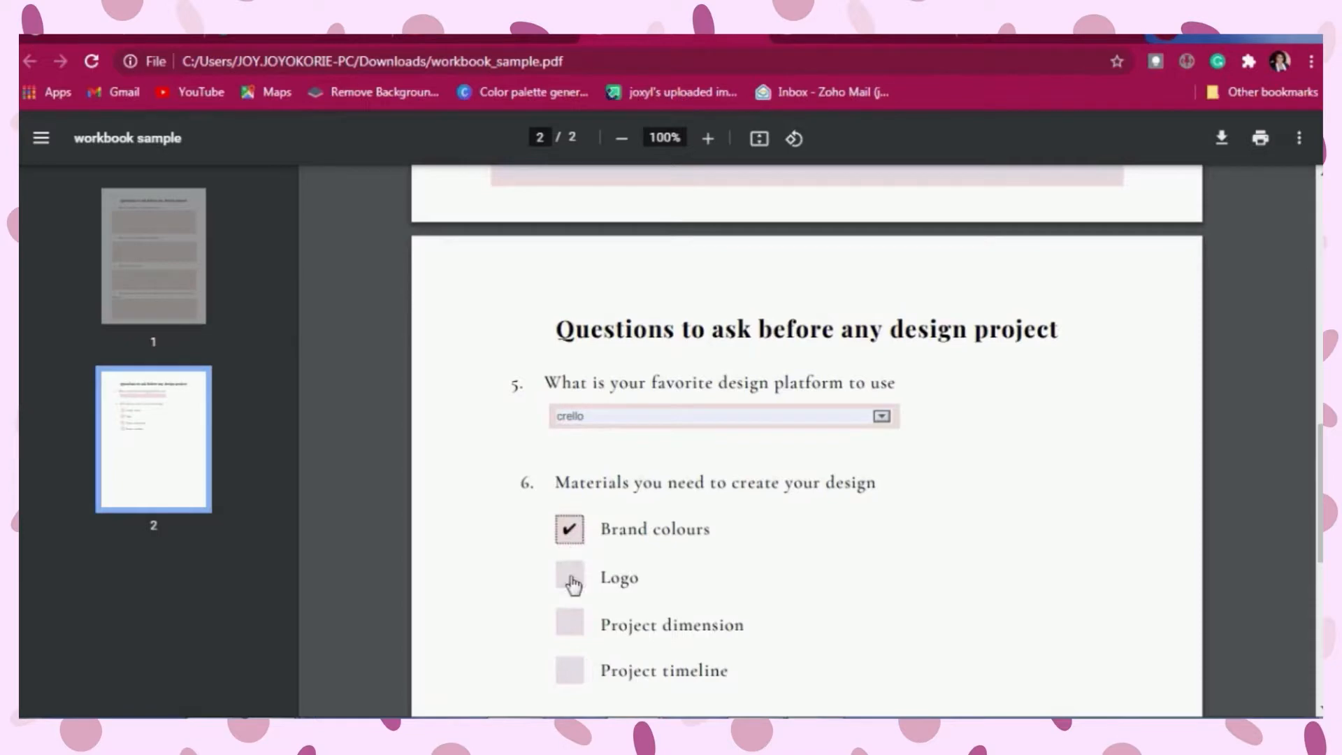
{"action": "left_click", "coordinate": [572, 579]}
{"action": "left_click", "coordinate": [570, 624]}
{"action": "left_click", "coordinate": [570, 671]}
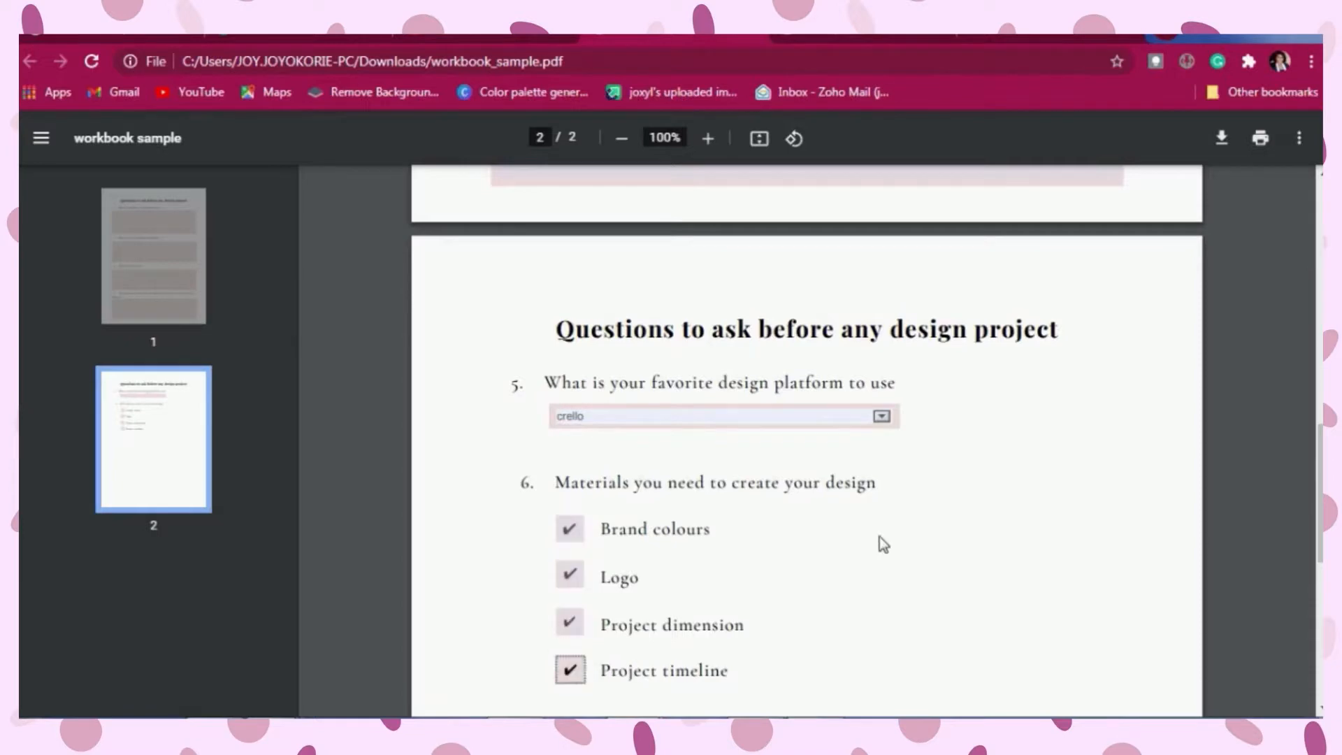
{"action": "scroll", "coordinate": [883, 544], "scroll_direction": "down", "scroll_amount": 5}
{"action": "scroll", "coordinate": [883, 539], "scroll_direction": "up", "scroll_amount": 20}
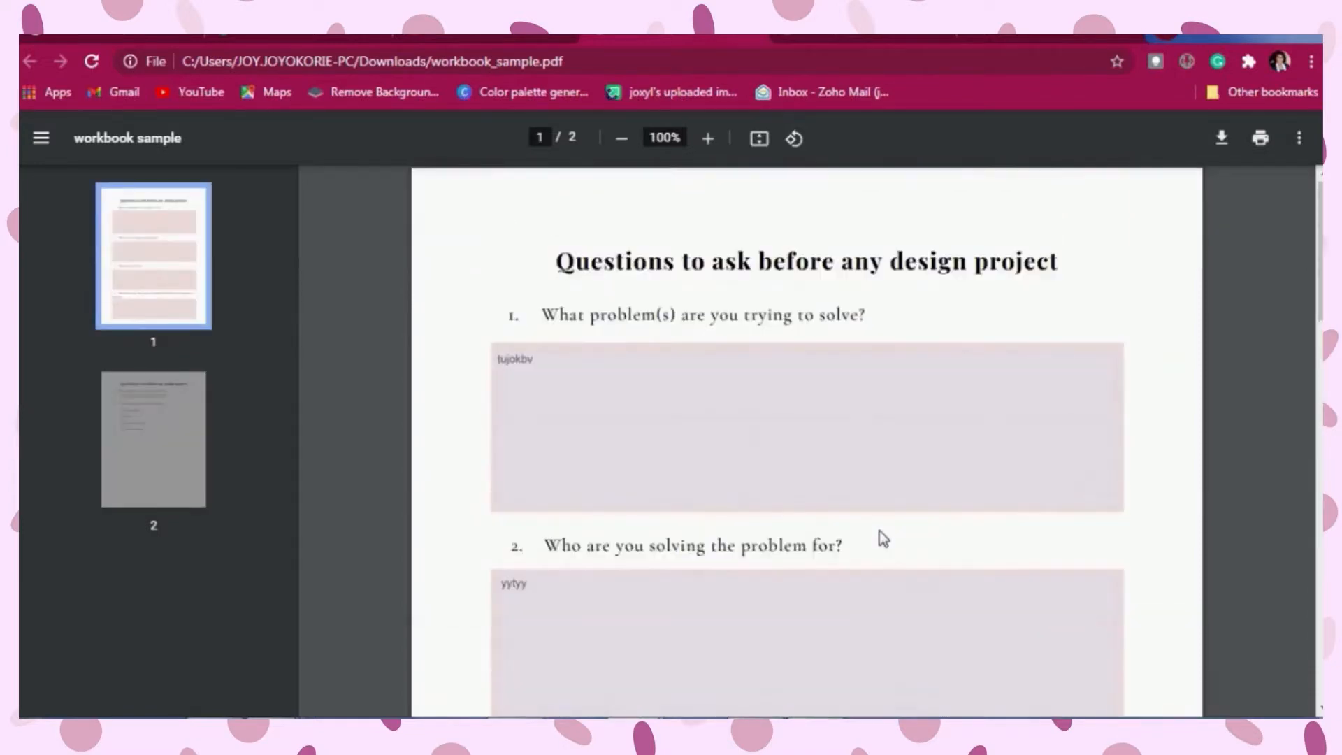
{"action": "left_click", "coordinate": [602, 405]}
{"action": "left_click", "coordinate": [1155, 296]}
{"action": "scroll", "coordinate": [1111, 366], "scroll_direction": "down", "scroll_amount": 3}
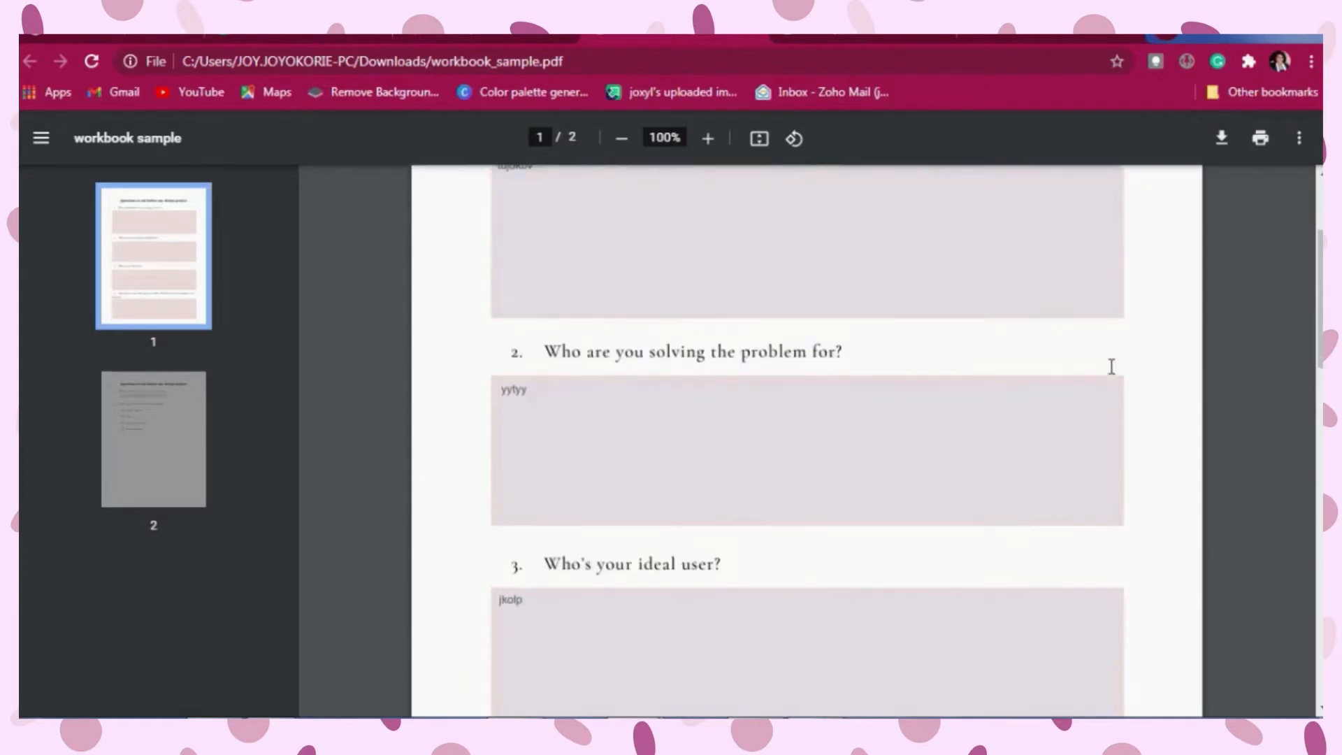
{"action": "scroll", "coordinate": [1111, 366], "scroll_direction": "up", "scroll_amount": 3}
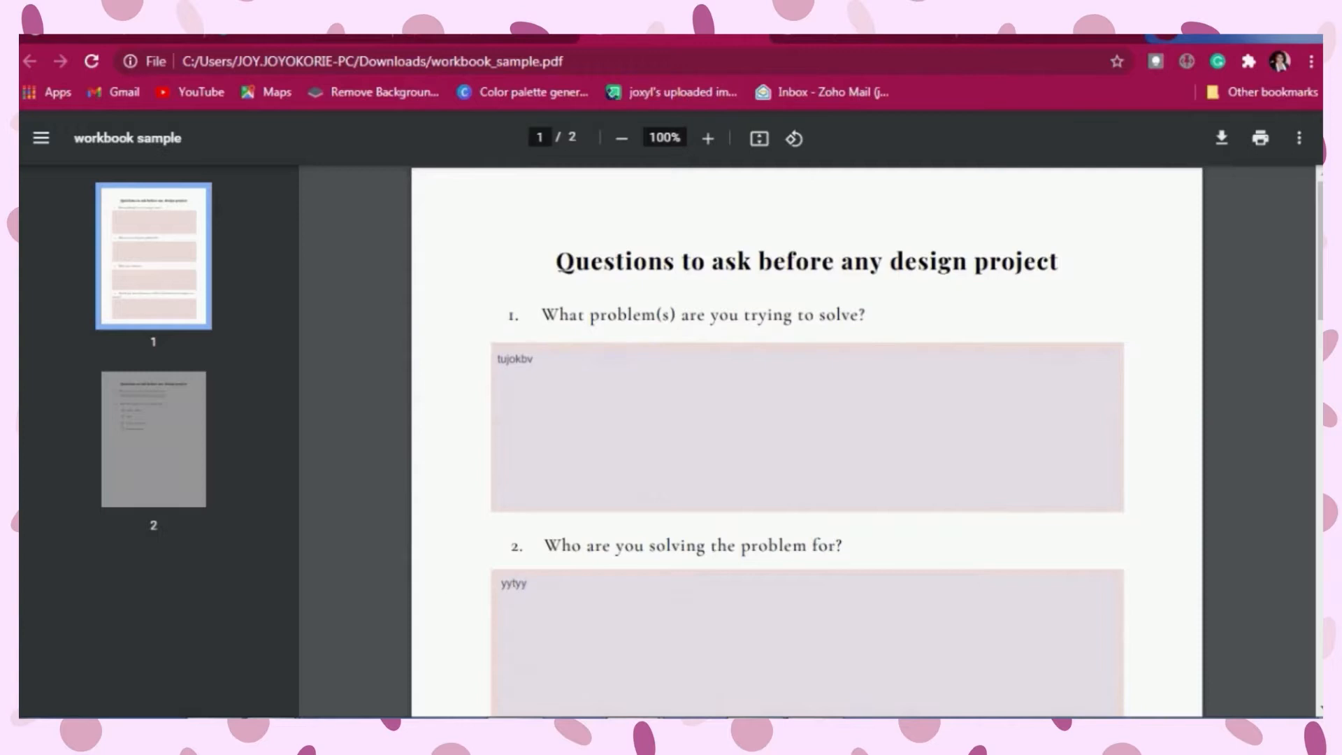
{"action": "mouse_move", "coordinate": [262, 682]}
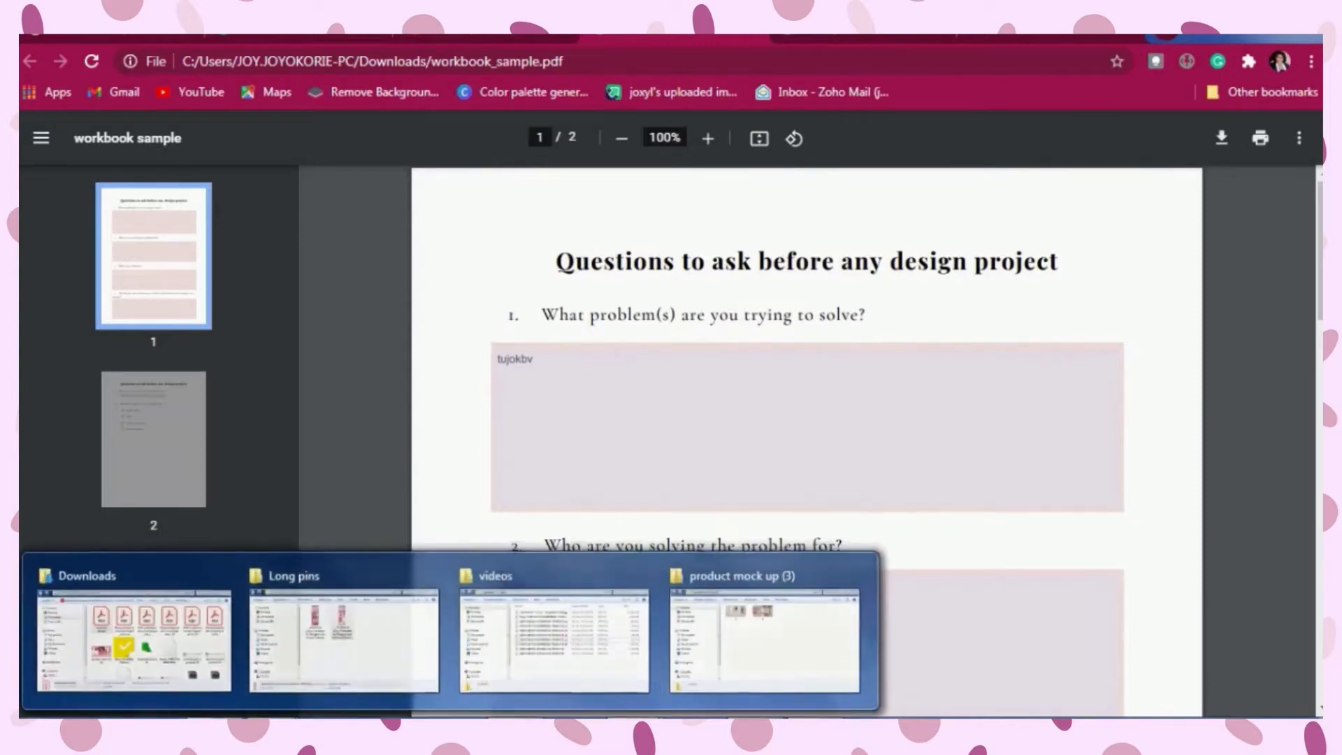
{"action": "mouse_move", "coordinate": [635, 727]}
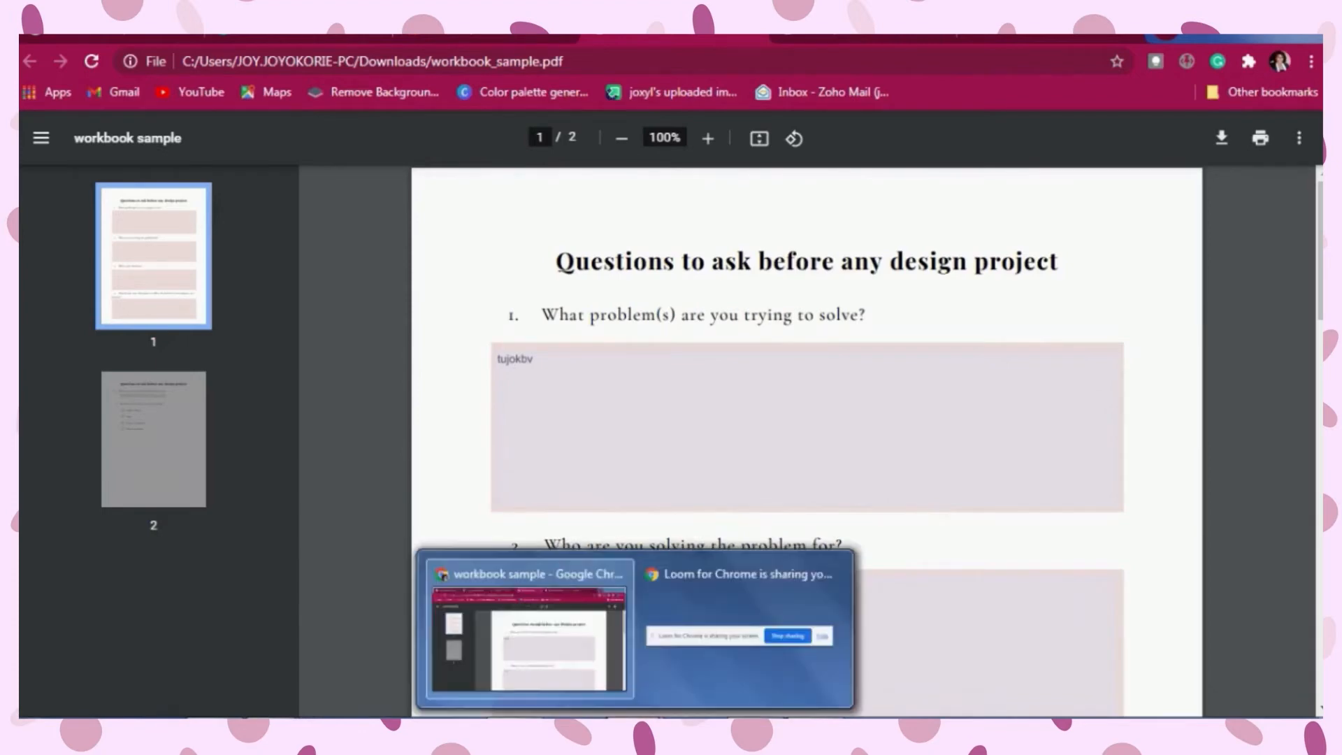